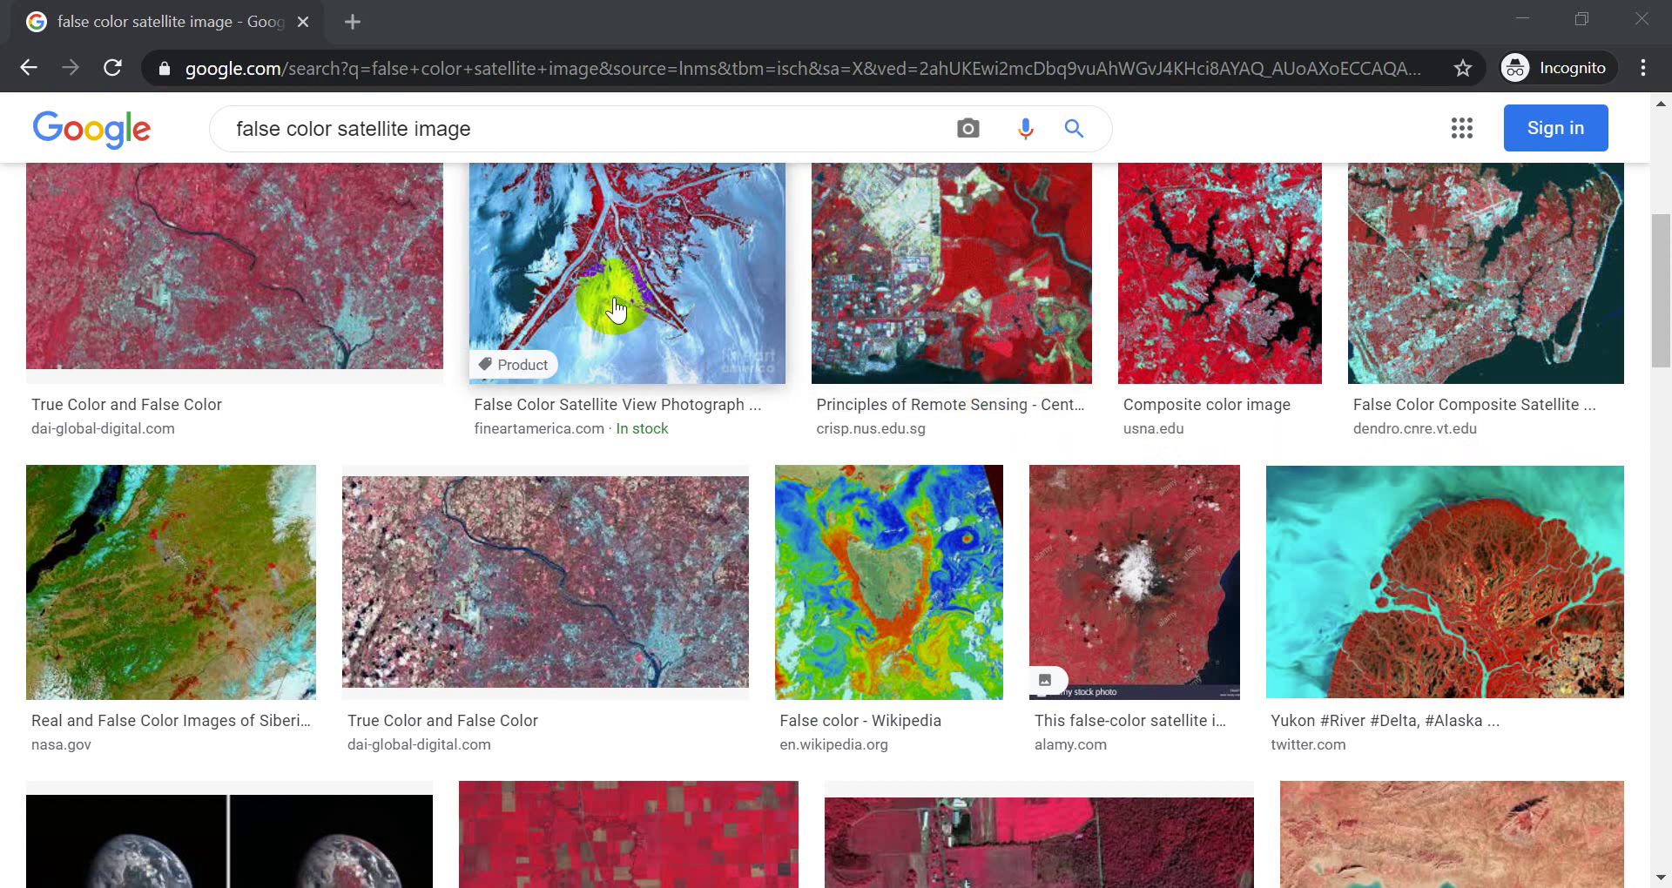
- Scroll through the Google Images results of false-colour satellite images
{"action": "left_click", "coordinate": [322, 299]}
{"action": "scroll", "coordinate": [322, 299], "scroll_direction": "up", "scroll_amount": 5}
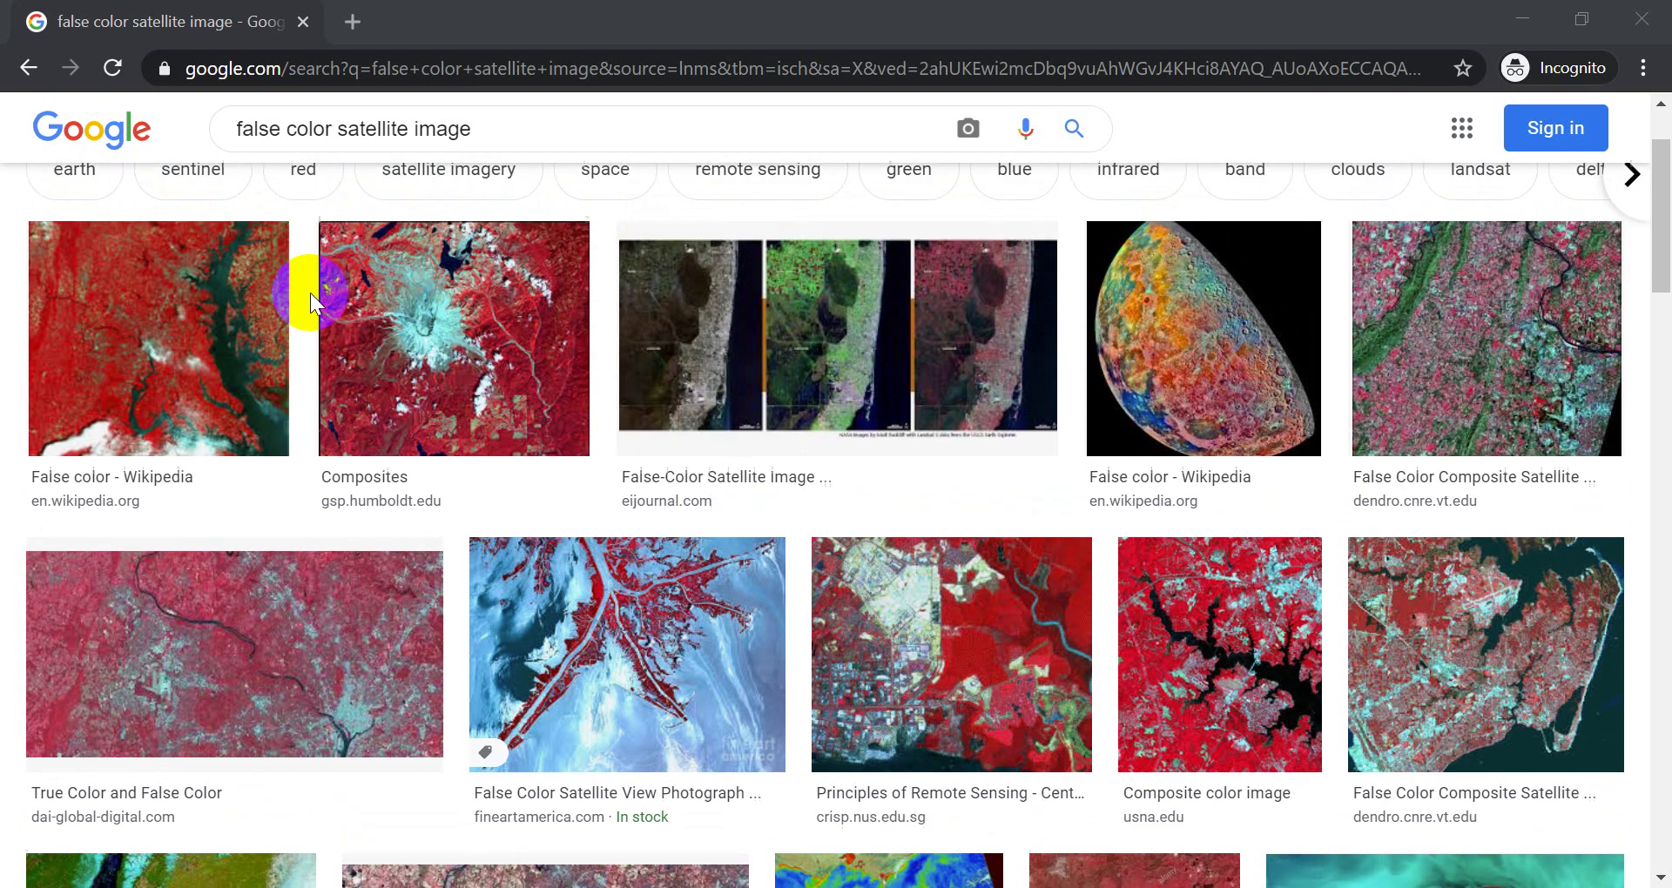
{"action": "scroll", "coordinate": [311, 298], "scroll_direction": "down", "scroll_amount": 5}
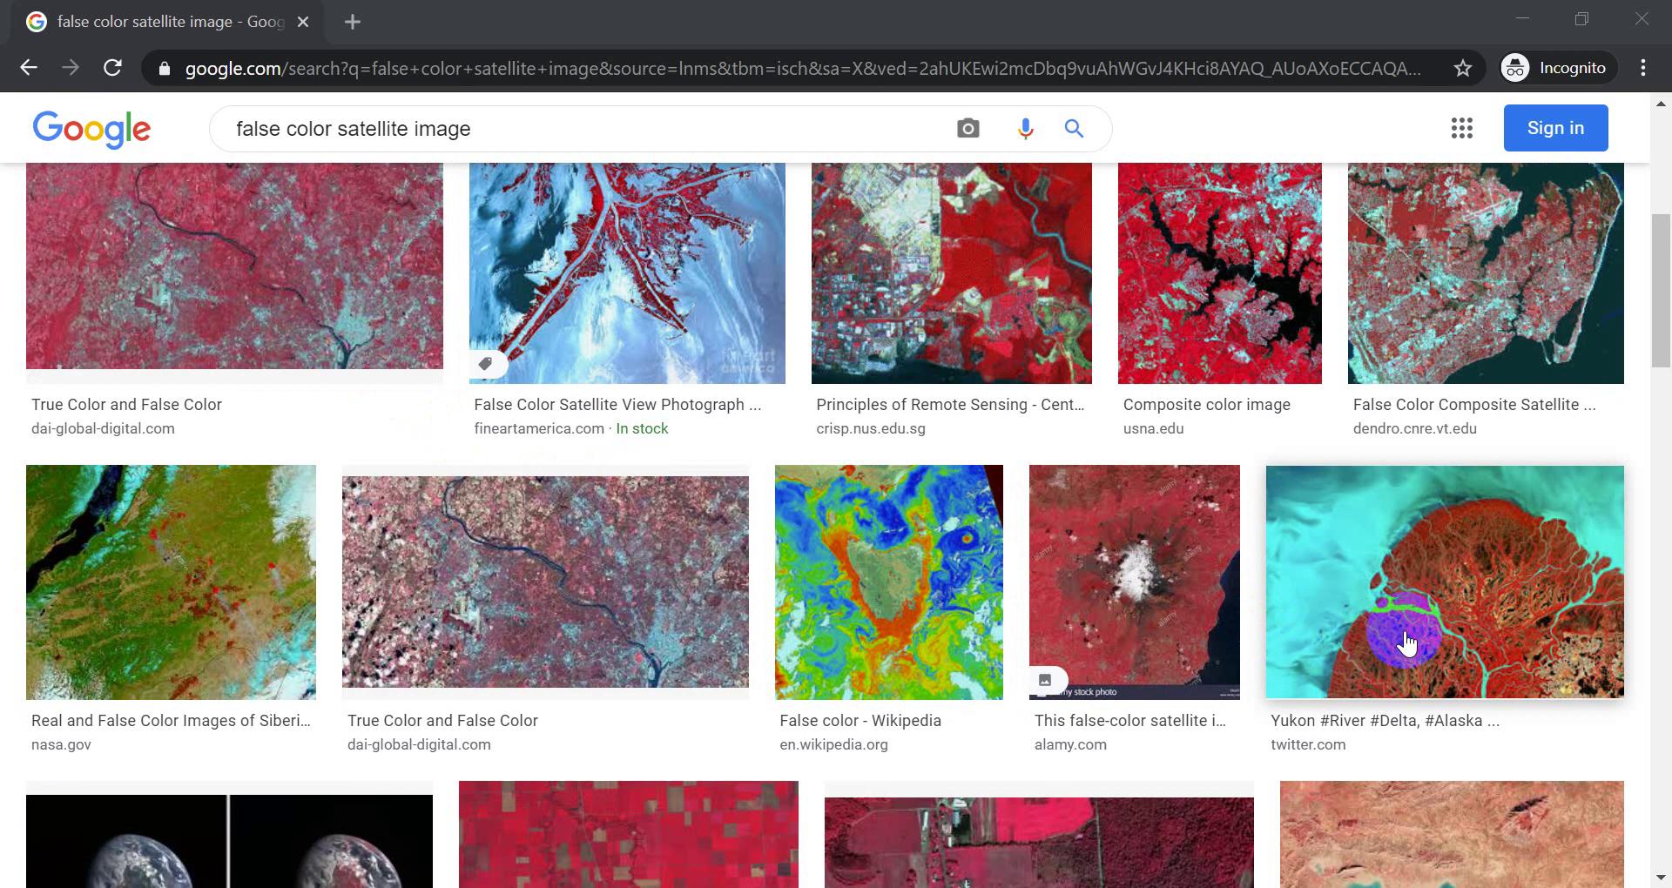
{"action": "scroll", "coordinate": [1418, 633], "scroll_direction": "down", "scroll_amount": 1}
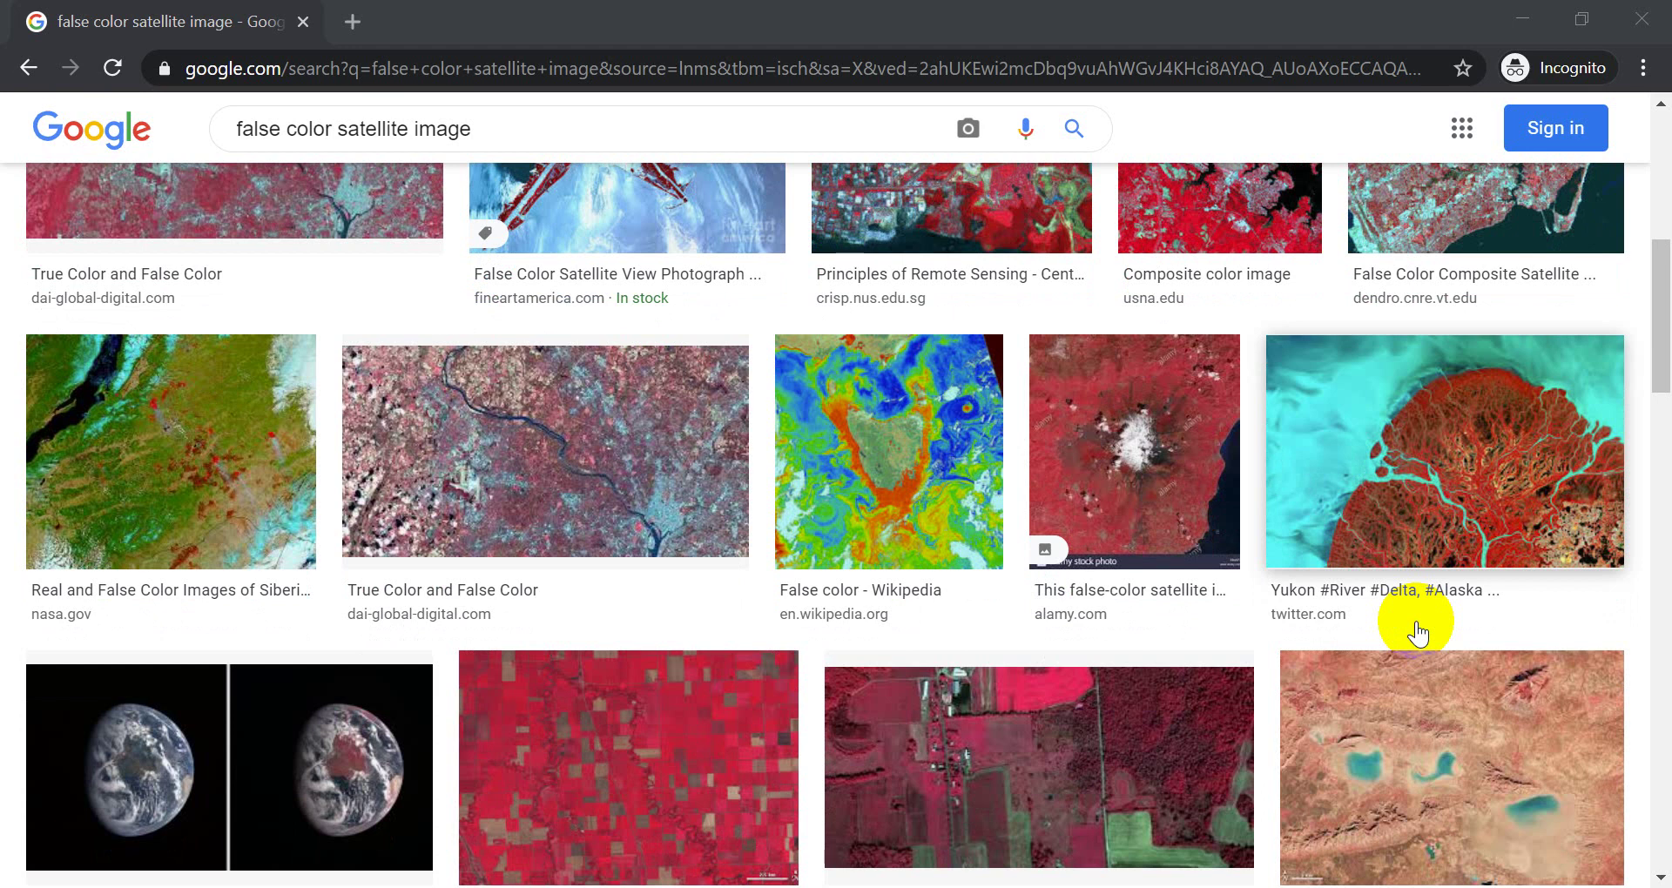
{"action": "scroll", "coordinate": [1045, 544], "scroll_direction": "down", "scroll_amount": 3}
{"action": "scroll", "coordinate": [1045, 544], "scroll_direction": "down", "scroll_amount": 5}
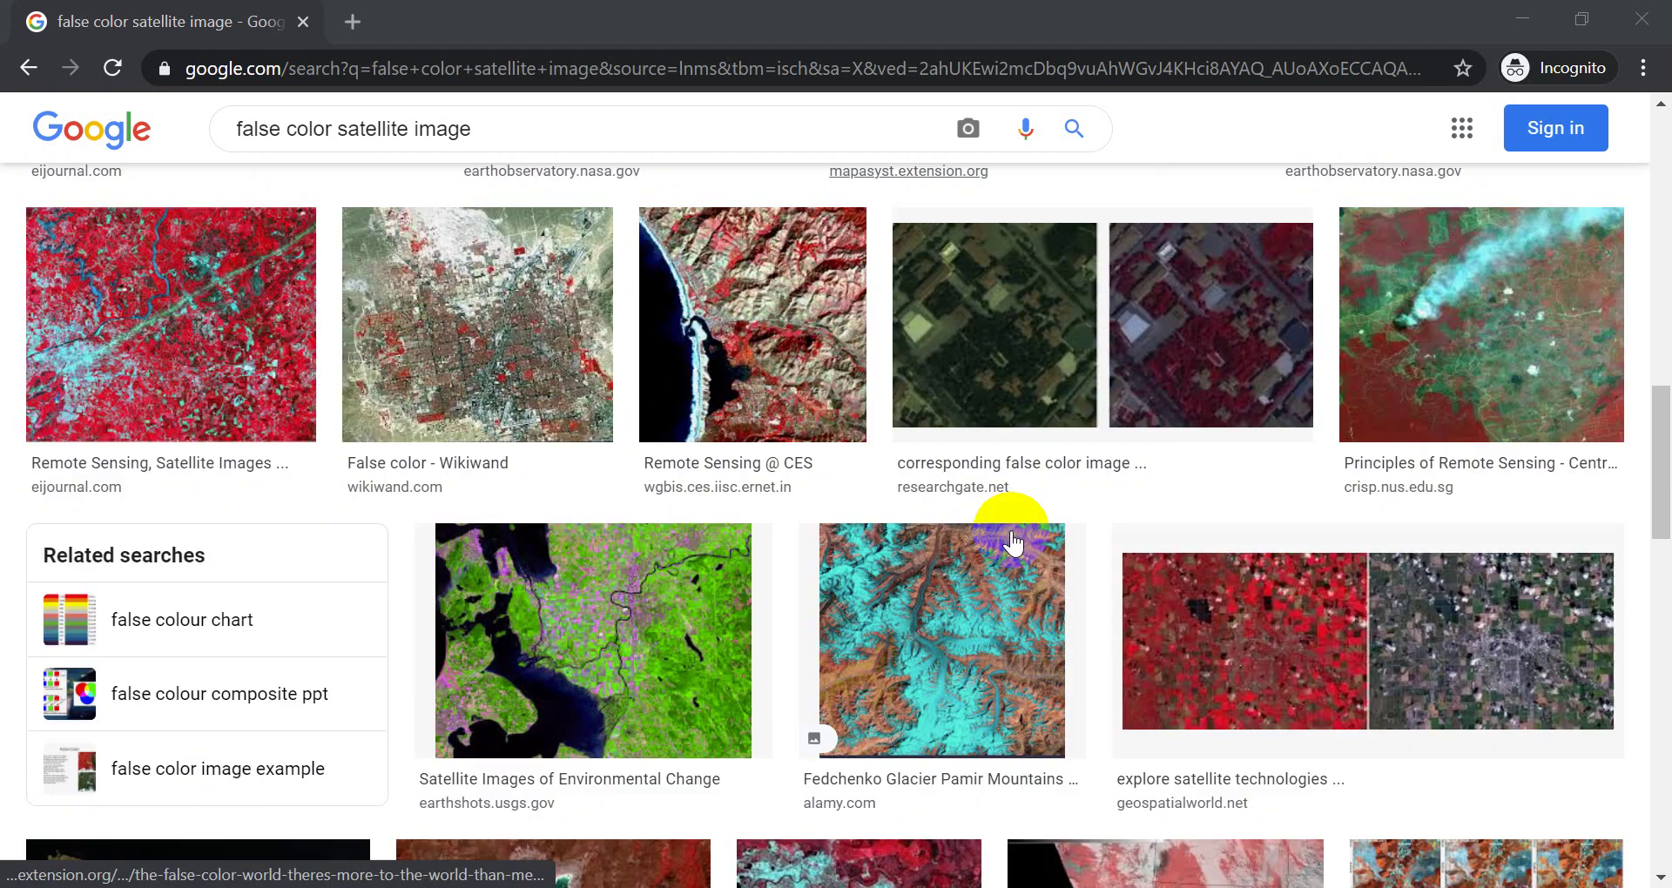
{"action": "scroll", "coordinate": [1013, 542], "scroll_direction": "down", "scroll_amount": 2}
{"action": "scroll", "coordinate": [1013, 542], "scroll_direction": "down", "scroll_amount": 6}
- Preview the Yukon delta false-colour image, then close the incognito browser window
{"action": "scroll", "coordinate": [1010, 540], "scroll_direction": "up", "scroll_amount": 14}
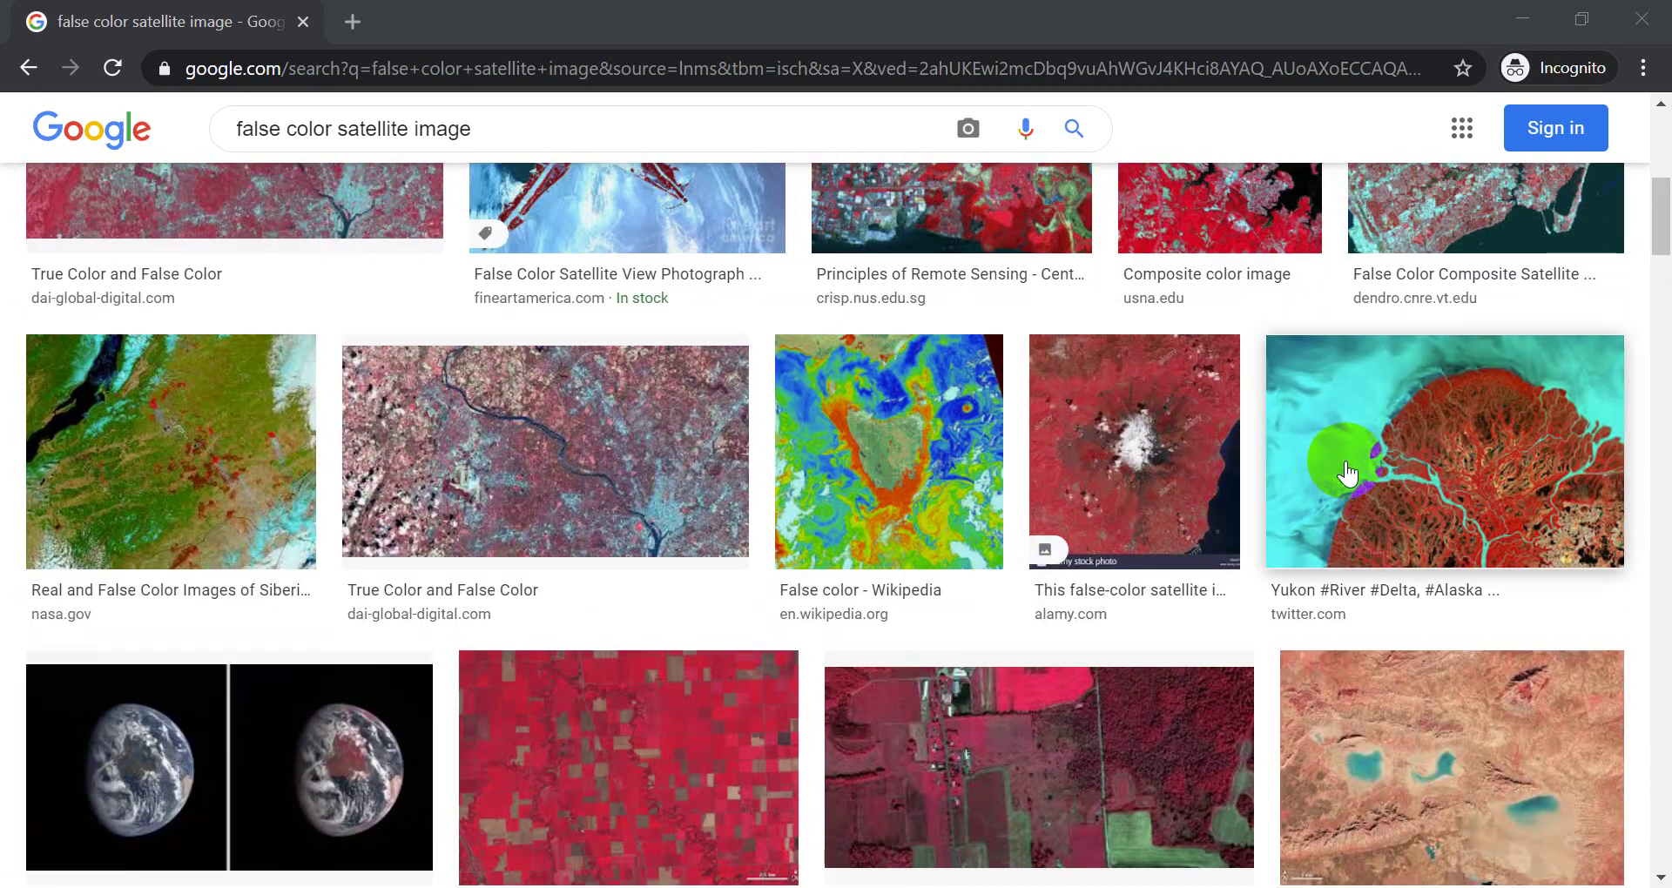
{"action": "left_click", "coordinate": [1349, 459]}
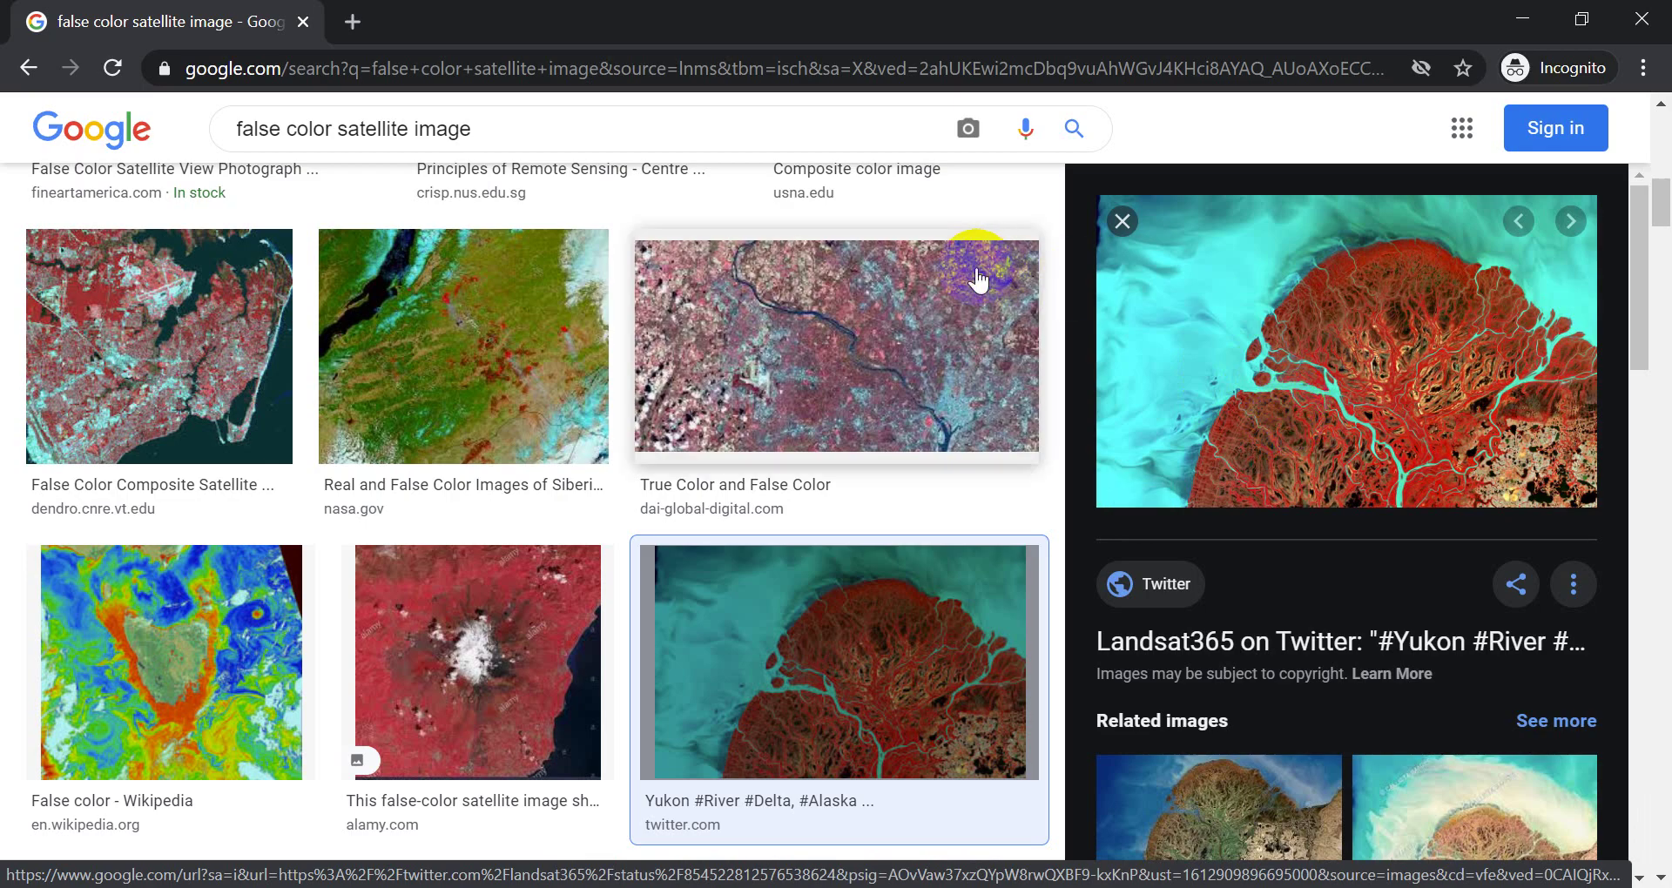
{"action": "left_click", "coordinate": [1642, 18]}
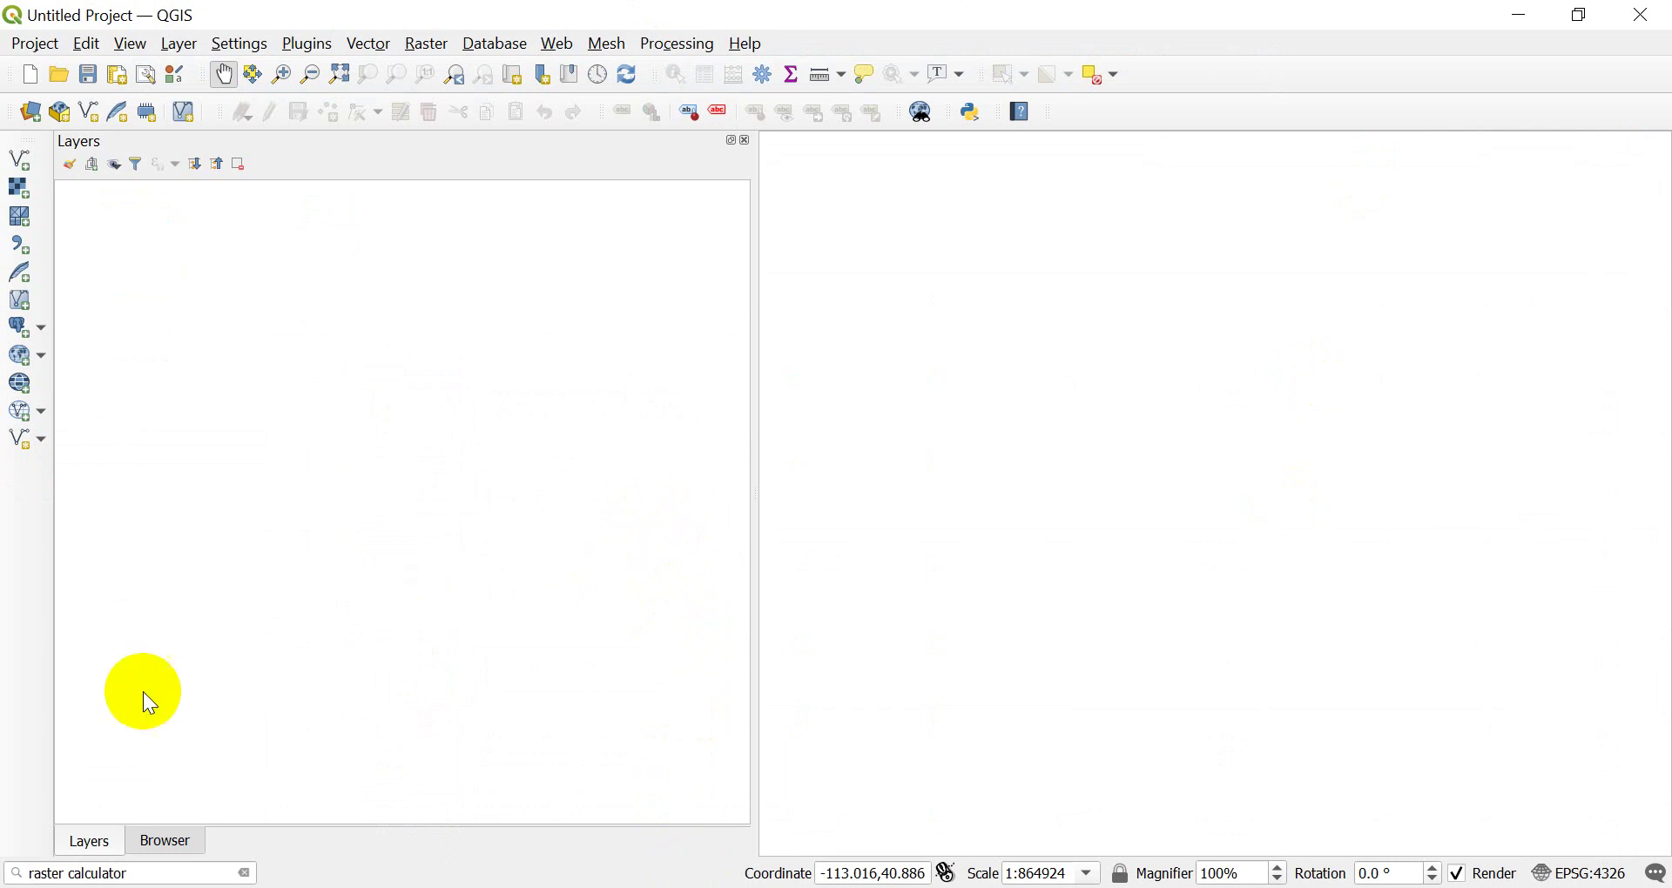
- From the Browser panel, drag SRB1 through SRB7 from temp/landsat onto the map canvas
{"action": "left_click", "coordinate": [165, 841]}
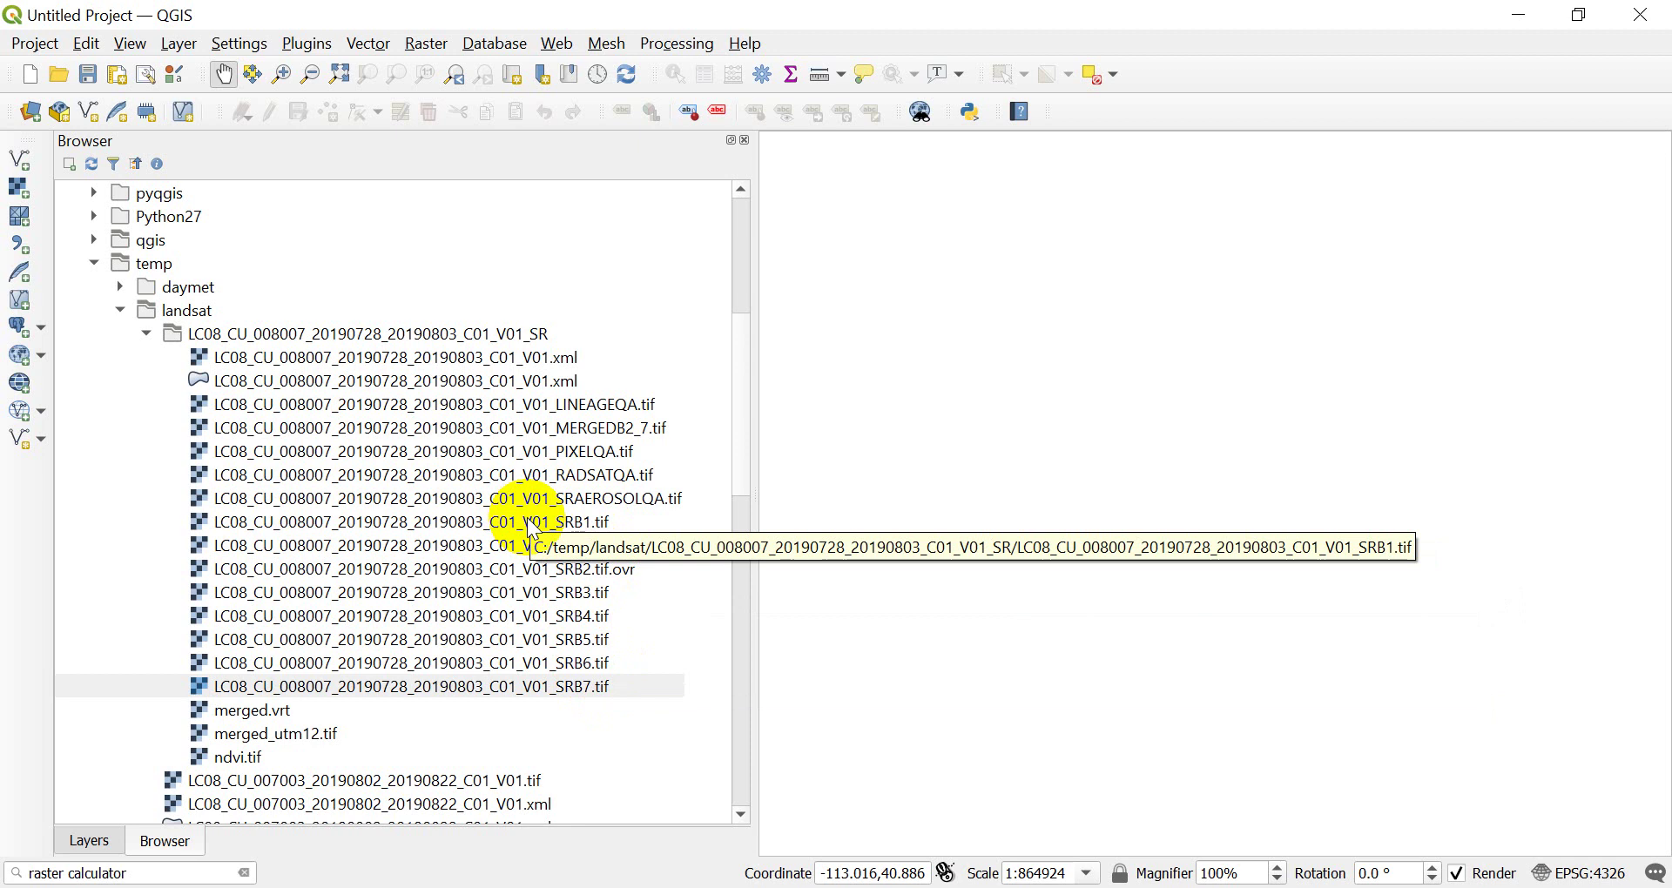
{"action": "left_click", "coordinate": [472, 527]}
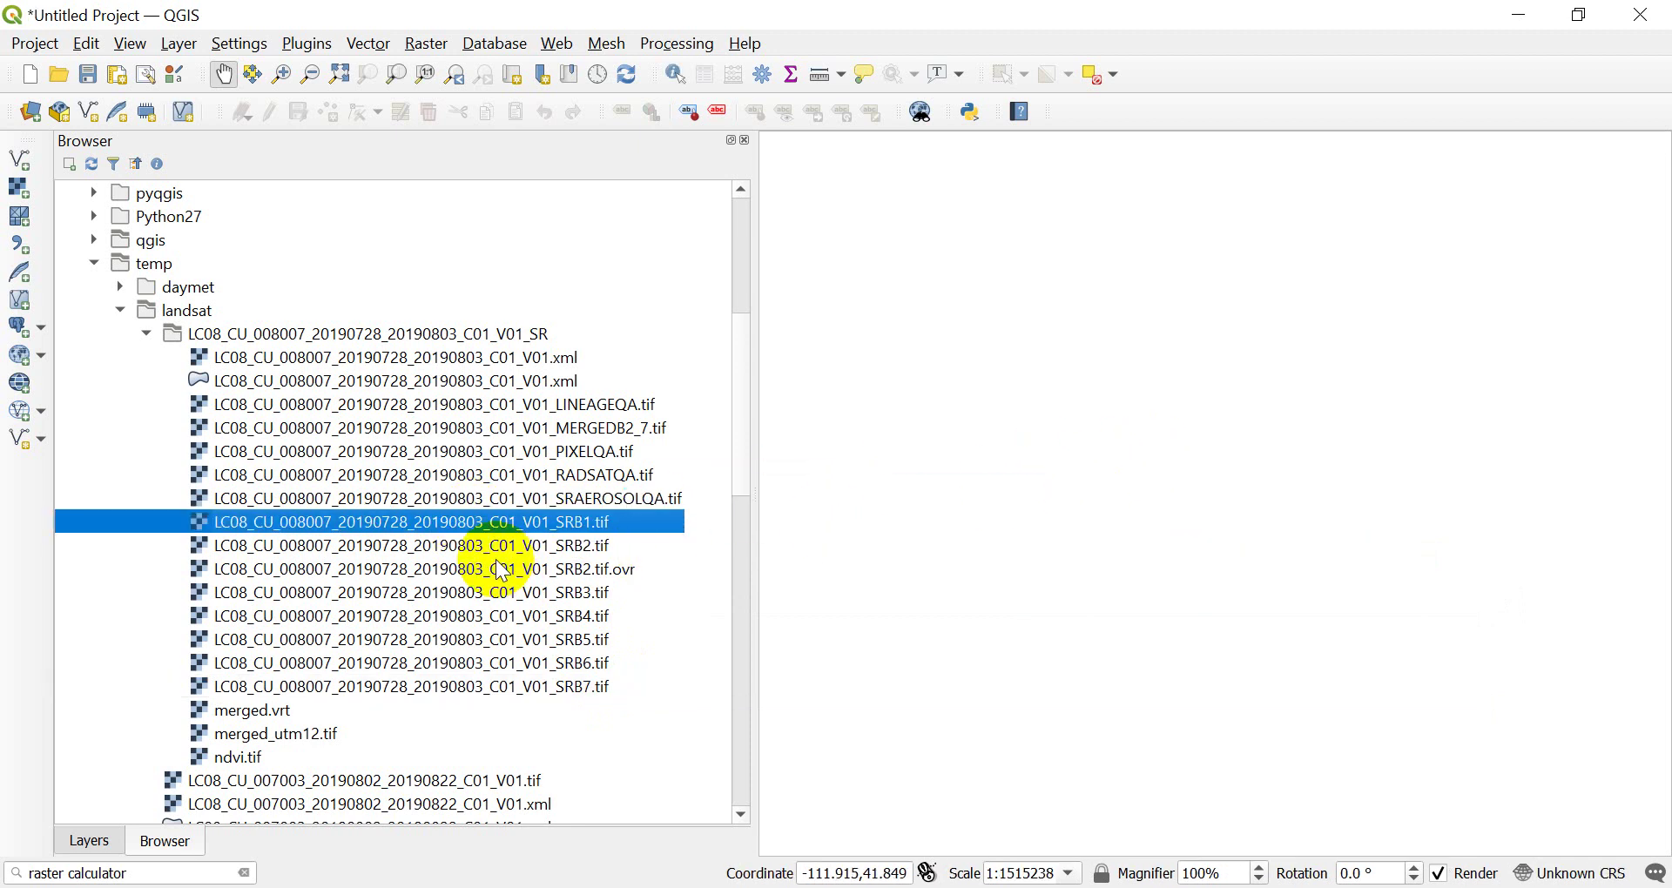
{"action": "left_click_drag", "start_coordinate": [497, 545], "coordinate": [1068, 520]}
{"action": "left_click_drag", "start_coordinate": [522, 592], "coordinate": [1101, 586]}
{"action": "left_click_drag", "start_coordinate": [461, 616], "coordinate": [1092, 620]}
{"action": "left_click_drag", "start_coordinate": [485, 639], "coordinate": [1093, 641]}
{"action": "left_click_drag", "start_coordinate": [491, 668], "coordinate": [1302, 609]}
{"action": "left_click_drag", "start_coordinate": [448, 684], "coordinate": [1189, 614]}
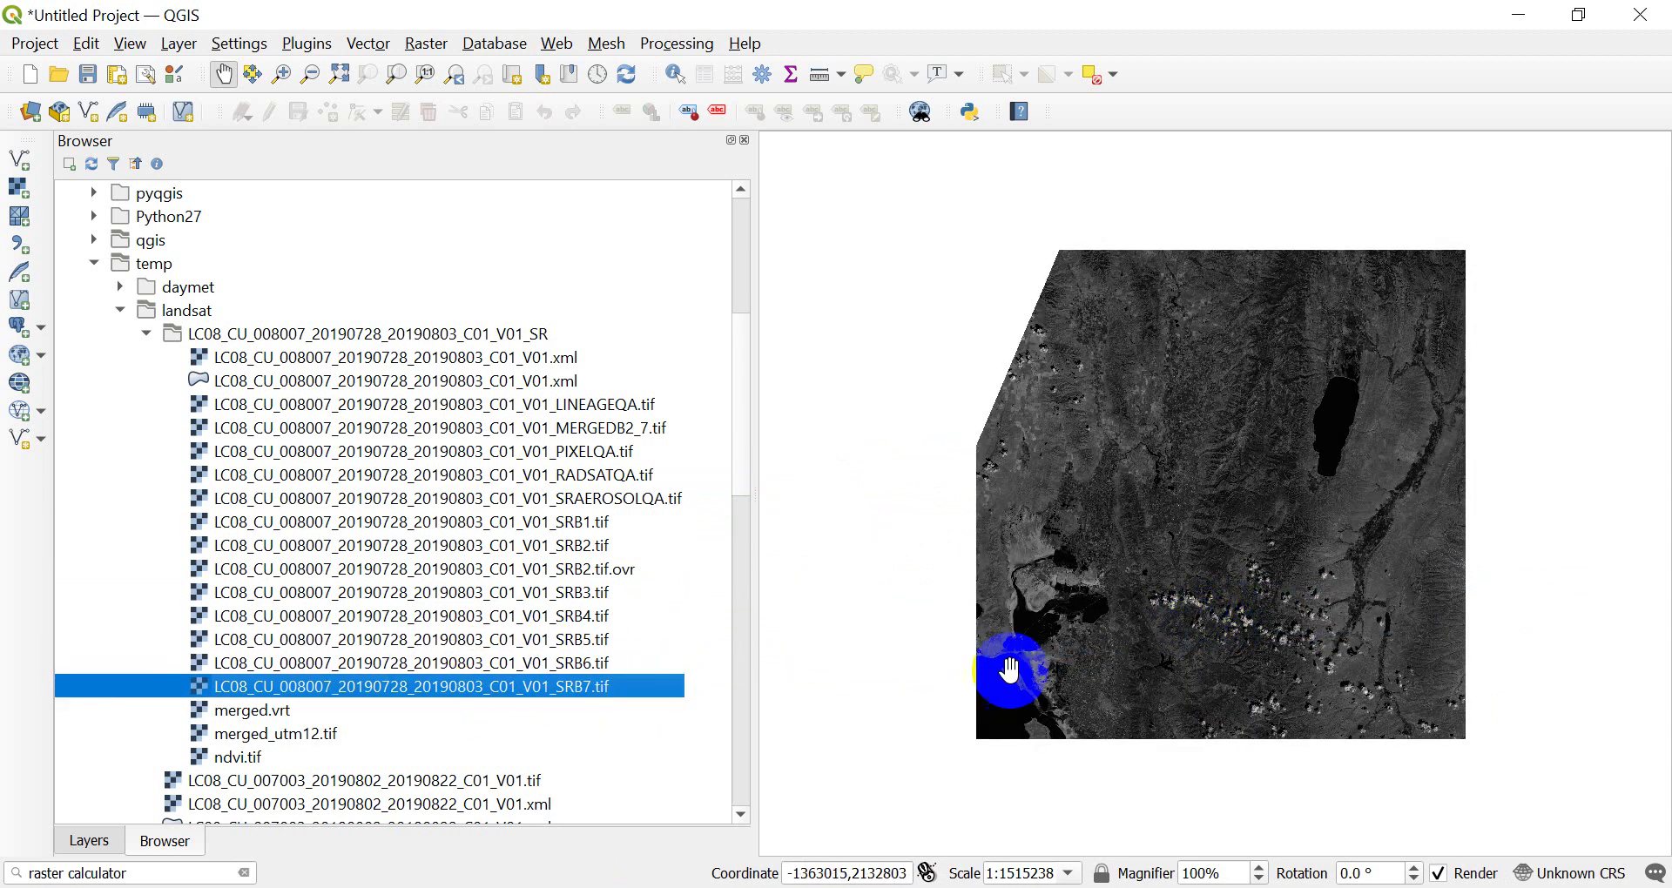
- Show the Layers list of the seven bands, adjust the map, and briefly open SRB1's properties
{"action": "left_click", "coordinate": [87, 840]}
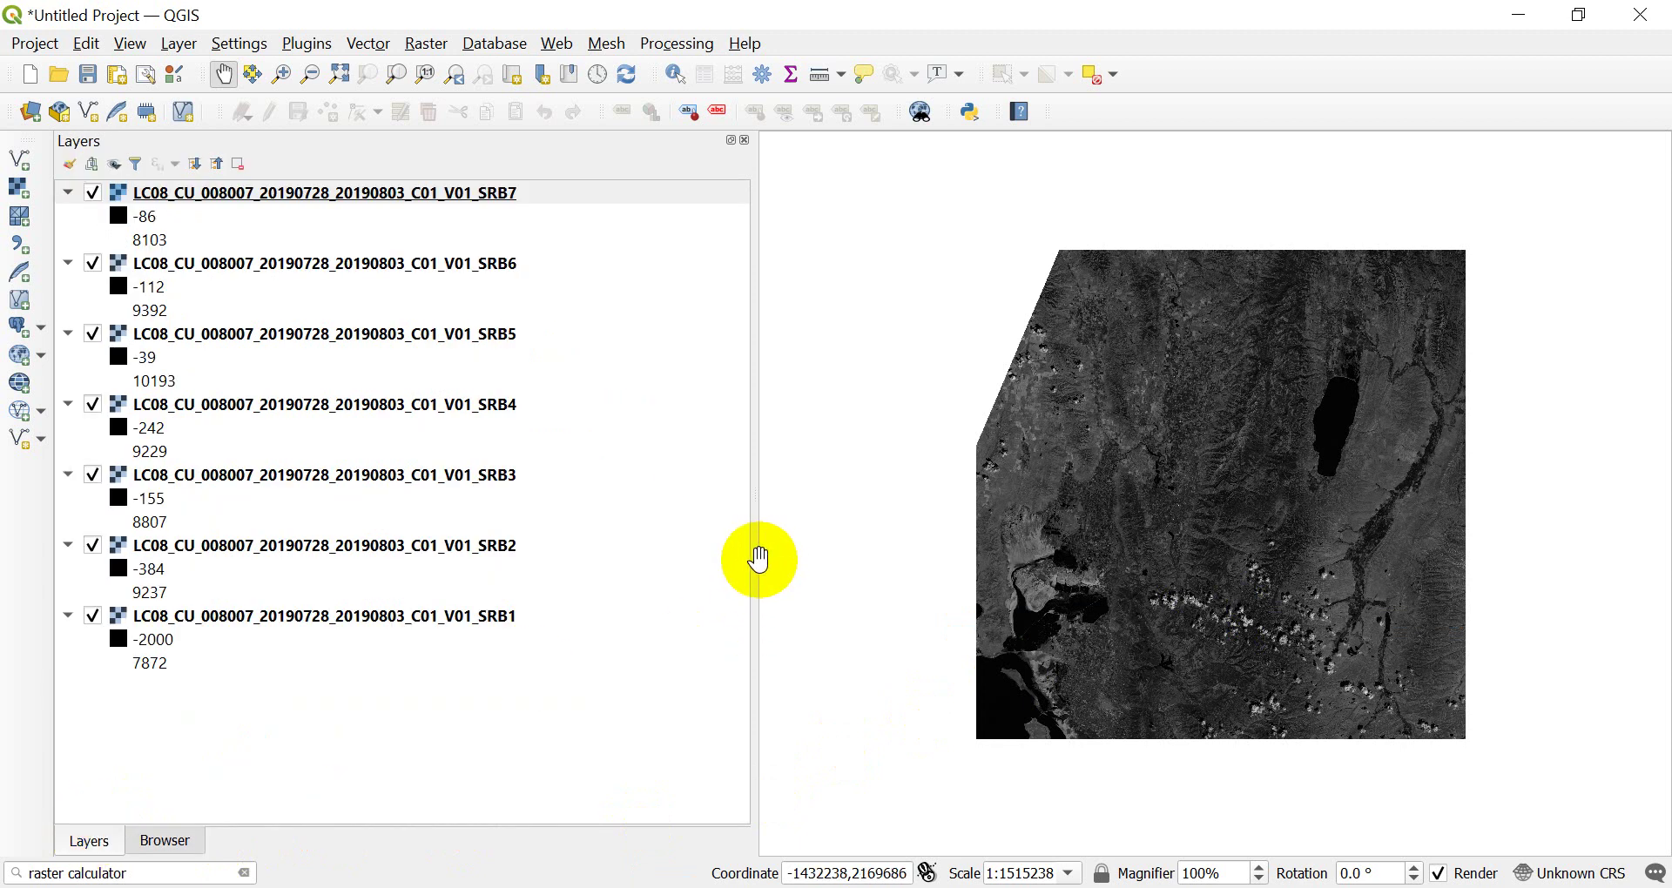
{"action": "left_click_drag", "start_coordinate": [754, 560], "coordinate": [537, 560]}
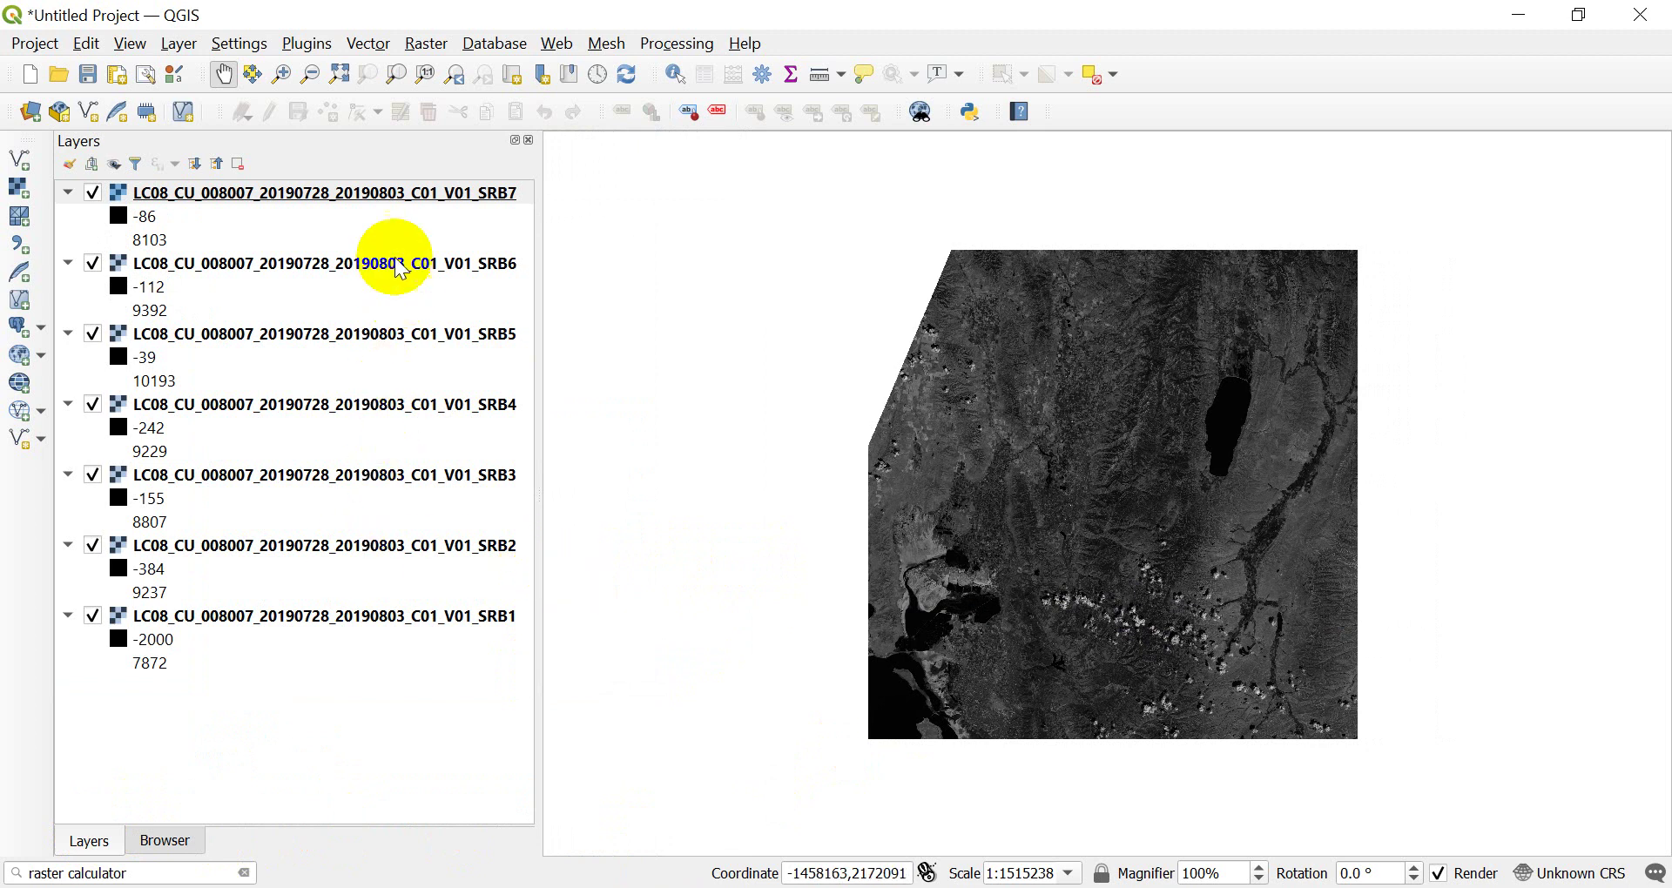
{"action": "scroll", "coordinate": [940, 540], "scroll_direction": "up", "scroll_amount": 1}
{"action": "scroll", "coordinate": [945, 541], "scroll_direction": "down", "scroll_amount": 1}
{"action": "left_click_drag", "start_coordinate": [1041, 515], "coordinate": [911, 529]}
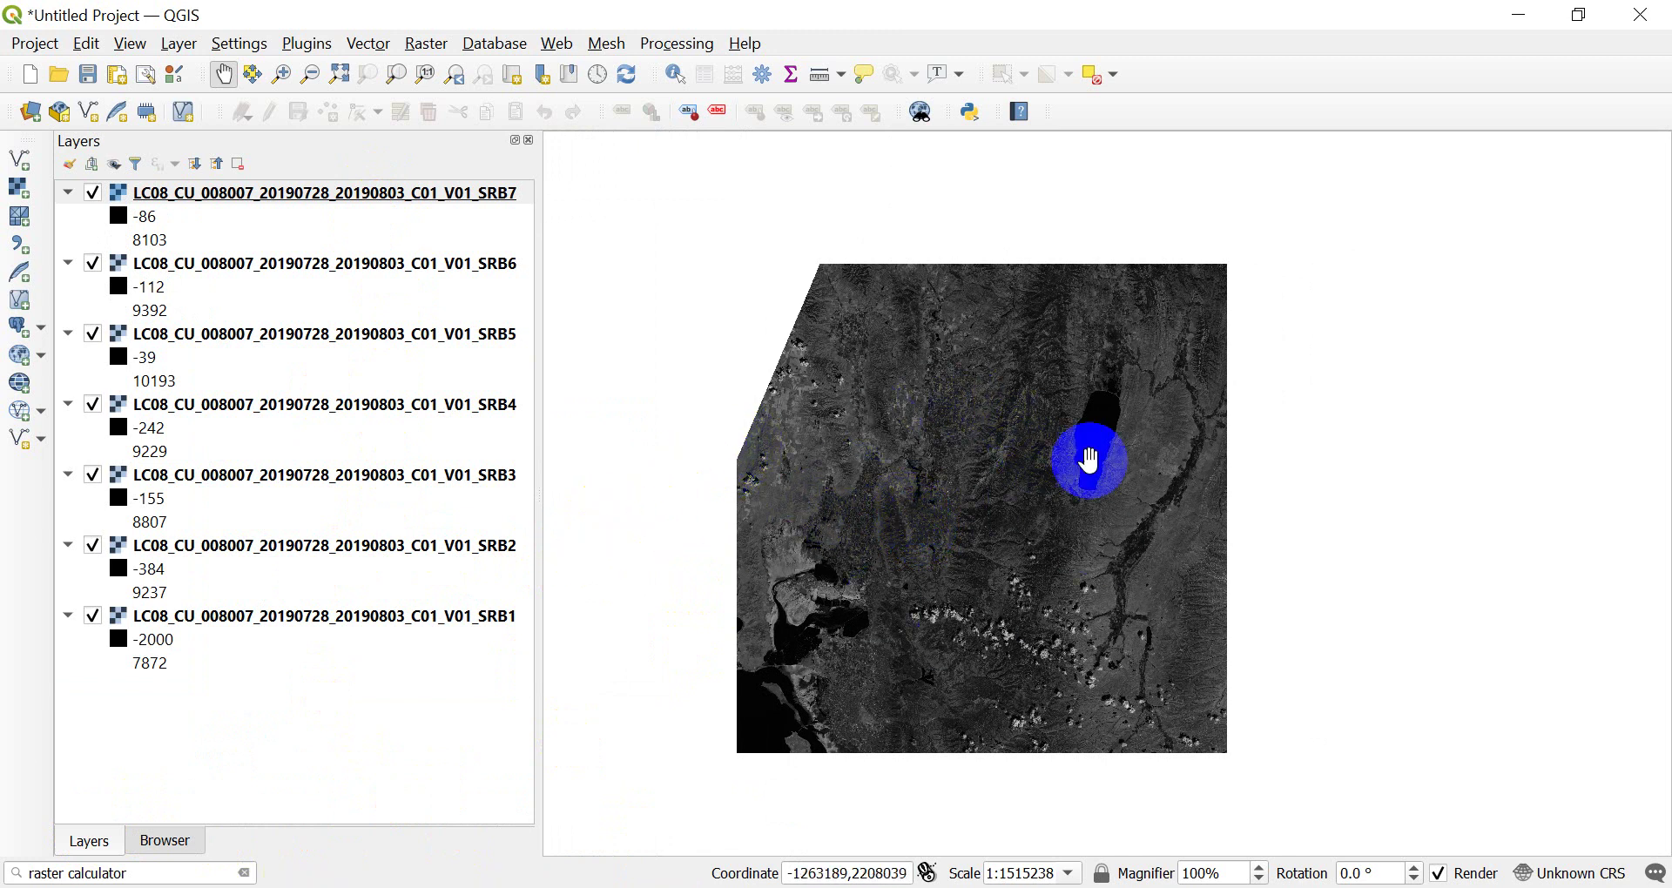
{"action": "left_click", "coordinate": [392, 618]}
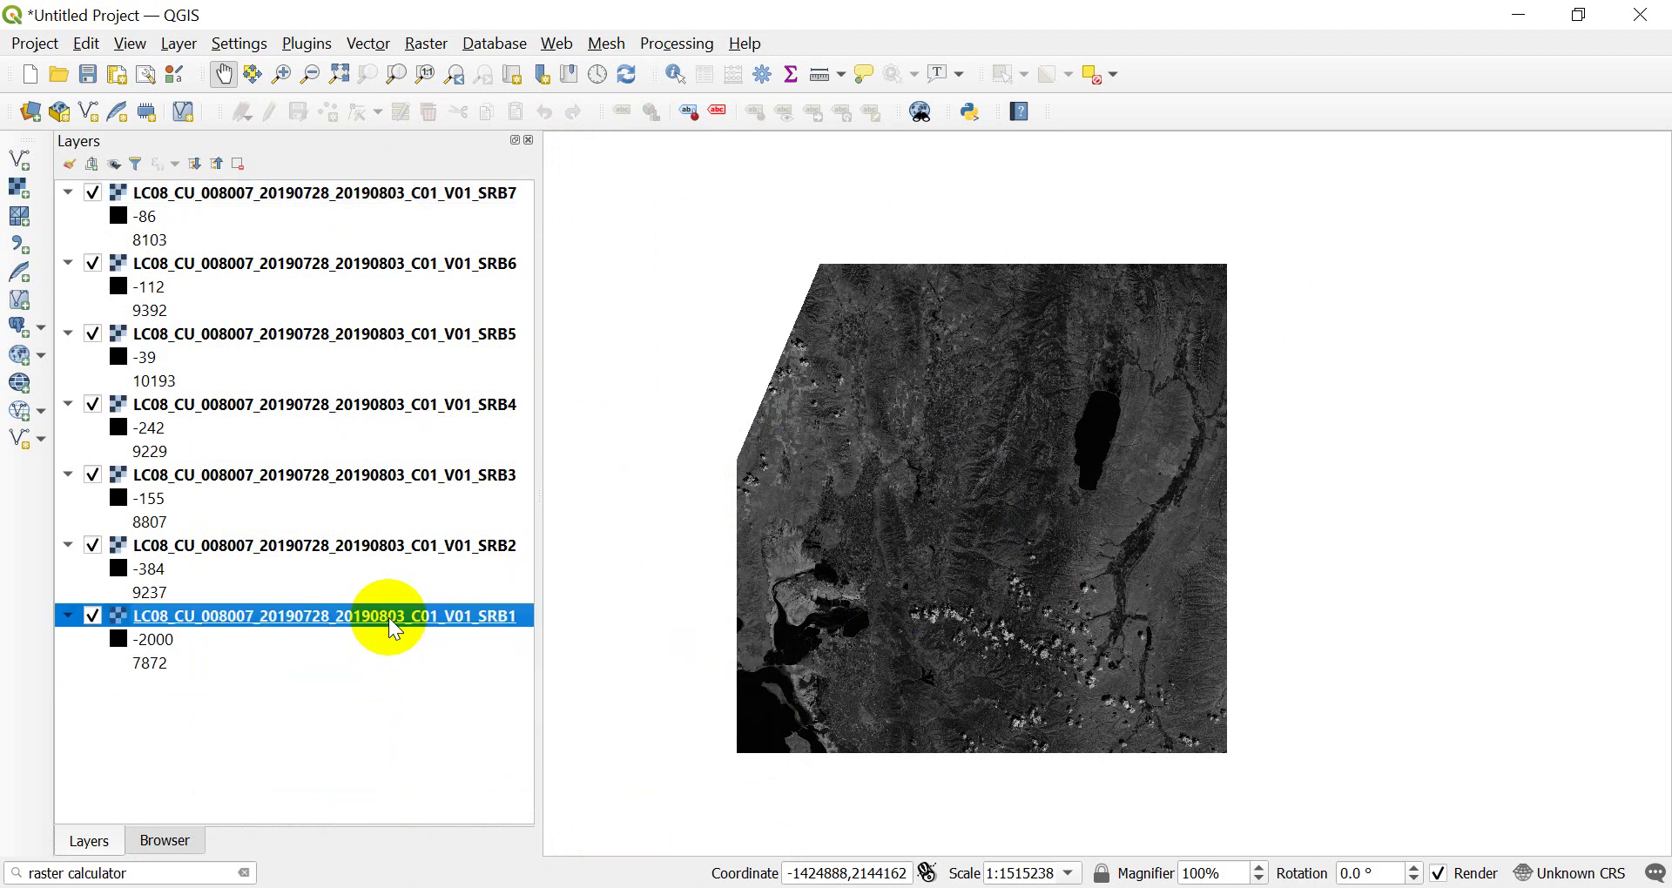
{"action": "double_click", "coordinate": [393, 620]}
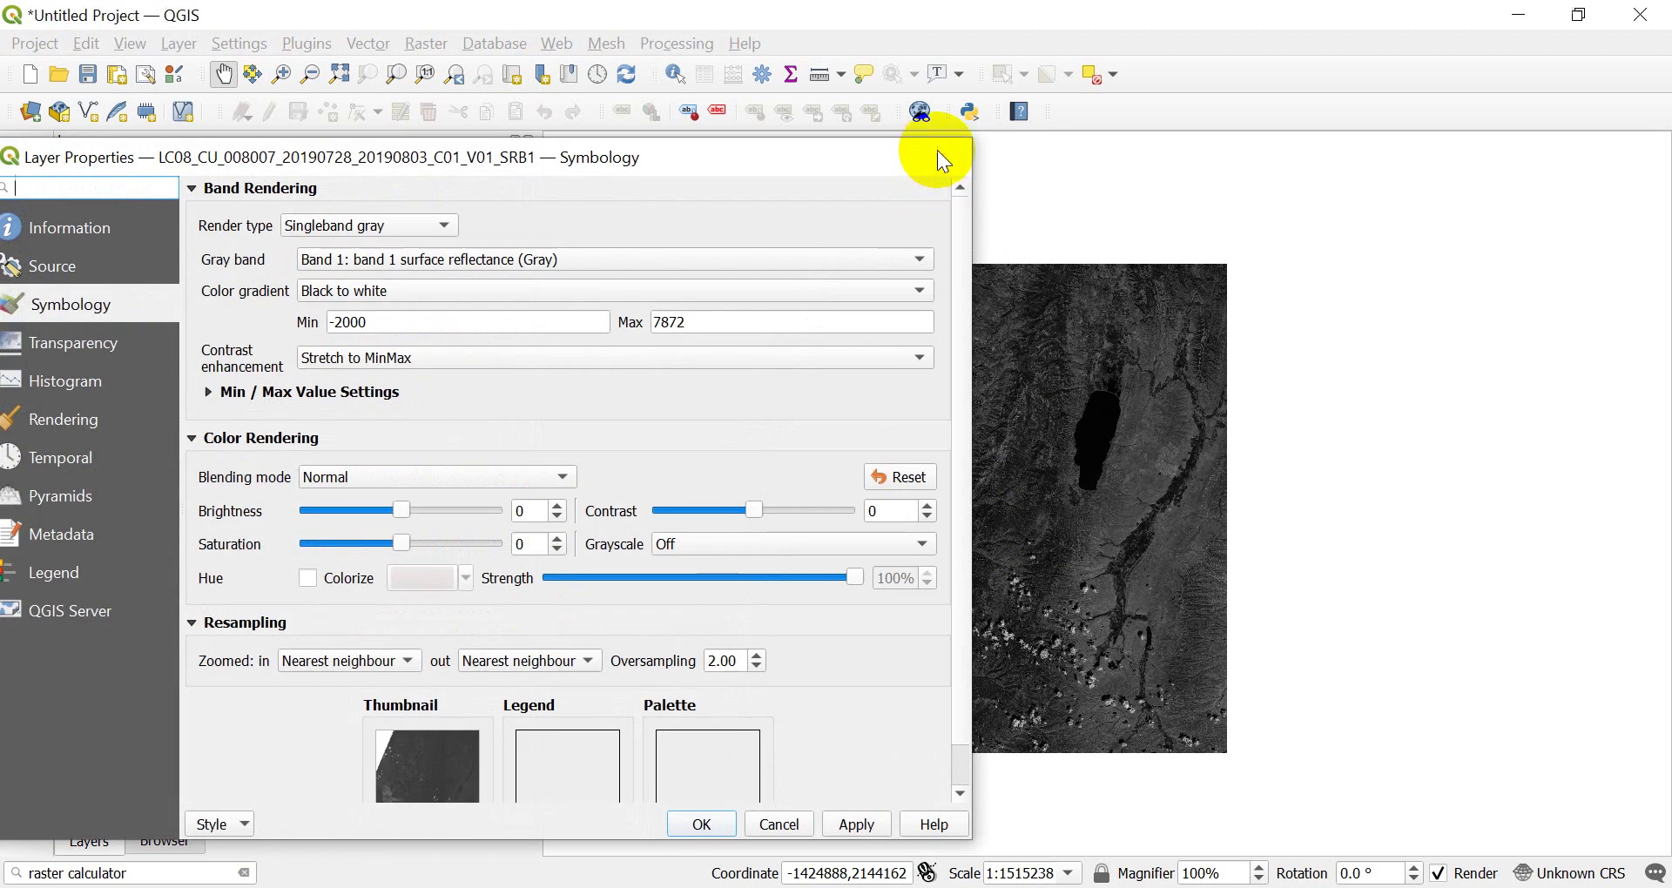
{"action": "left_click", "coordinate": [940, 162]}
- Render SRB7 as Multiband color with green Not set, showing band 7 in red
{"action": "left_click", "coordinate": [437, 195]}
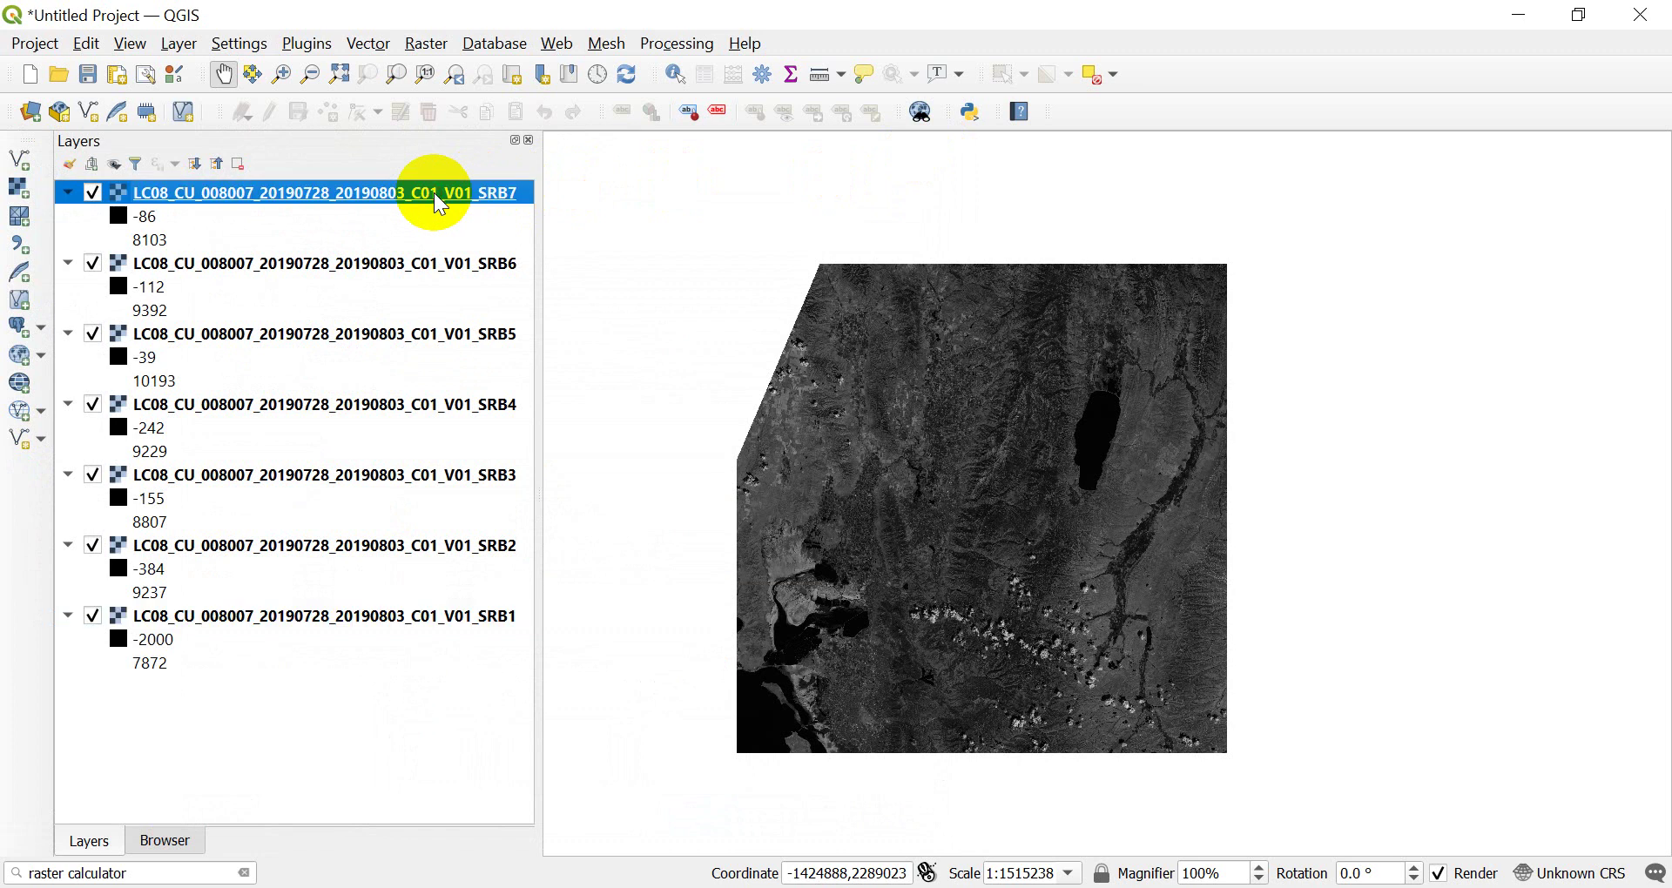
{"action": "double_click", "coordinate": [435, 195]}
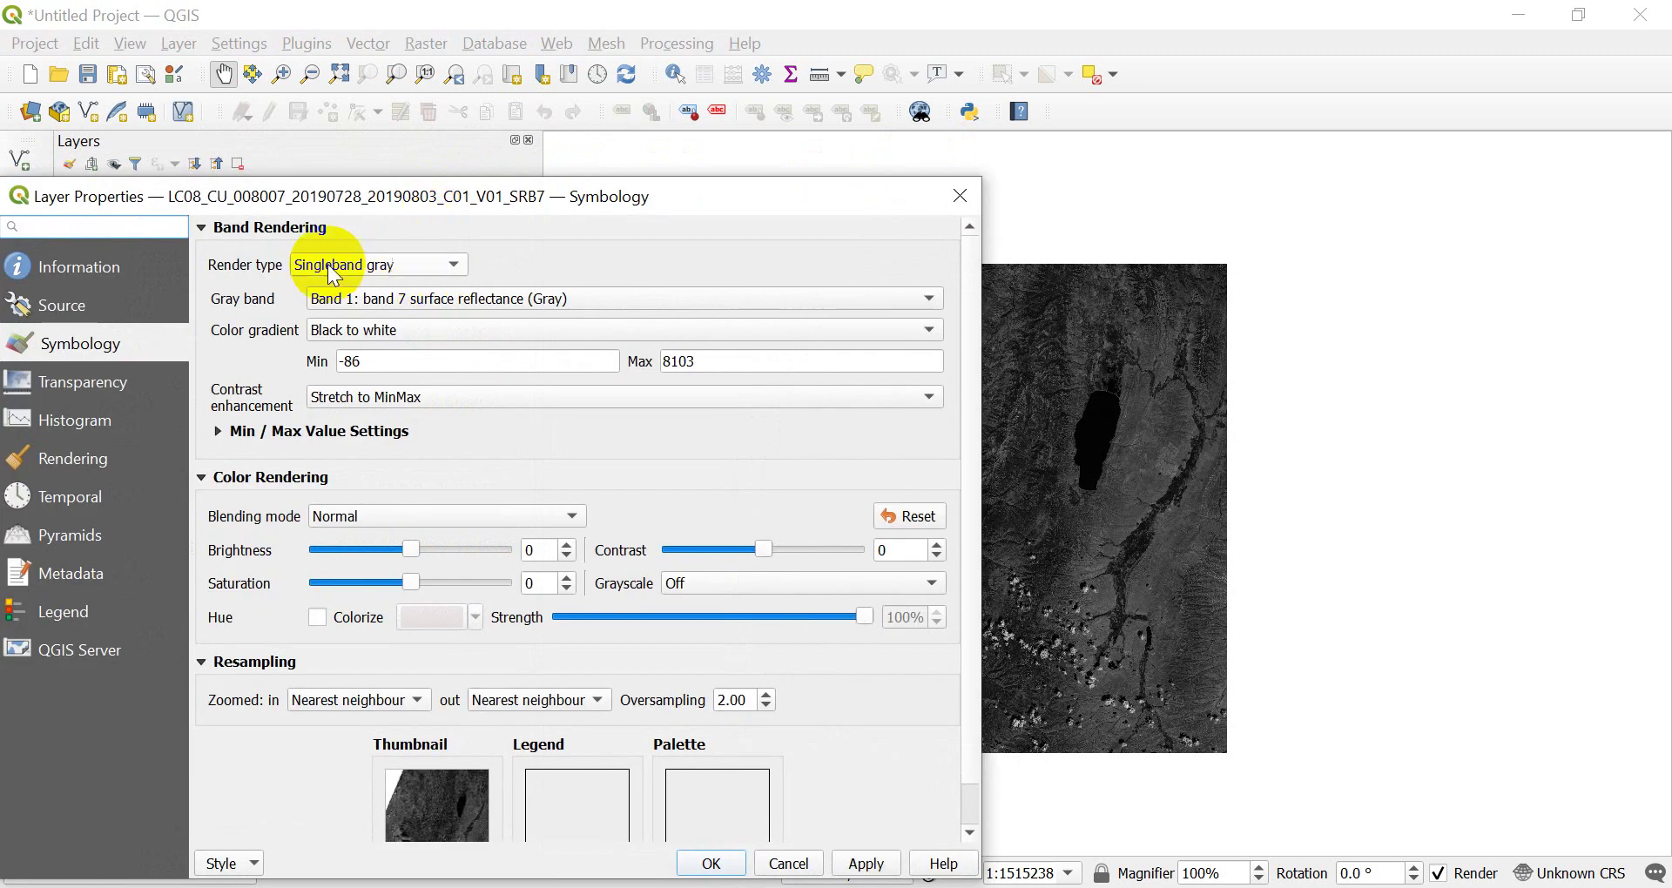
{"action": "left_click_drag", "start_coordinate": [394, 200], "coordinate": [534, 141]}
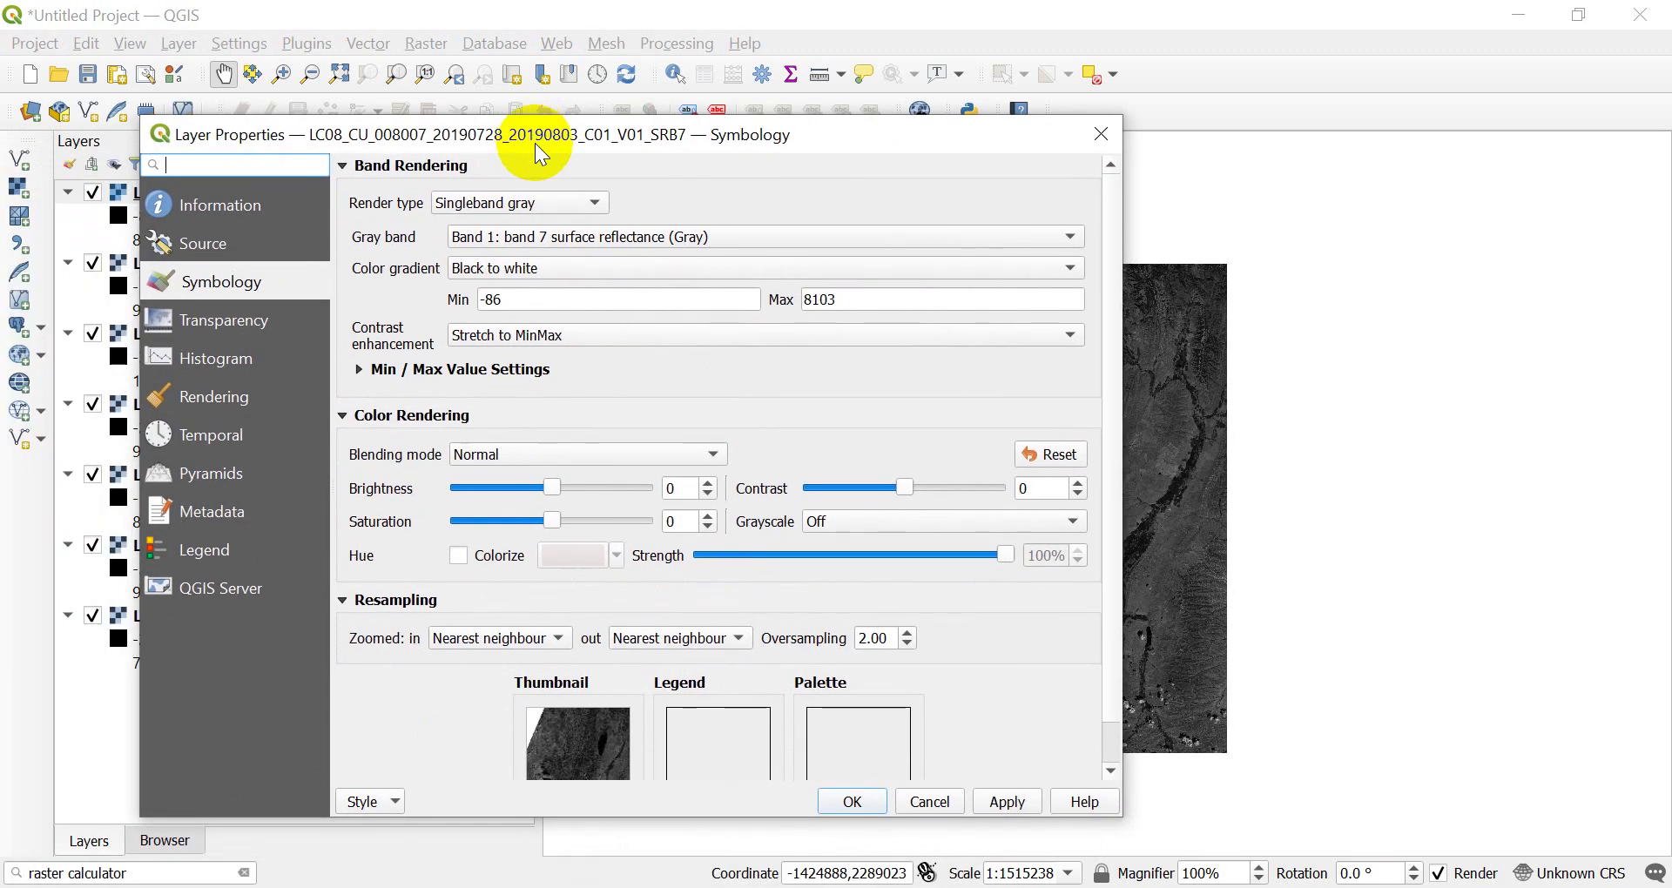
{"action": "left_click", "coordinate": [551, 209]}
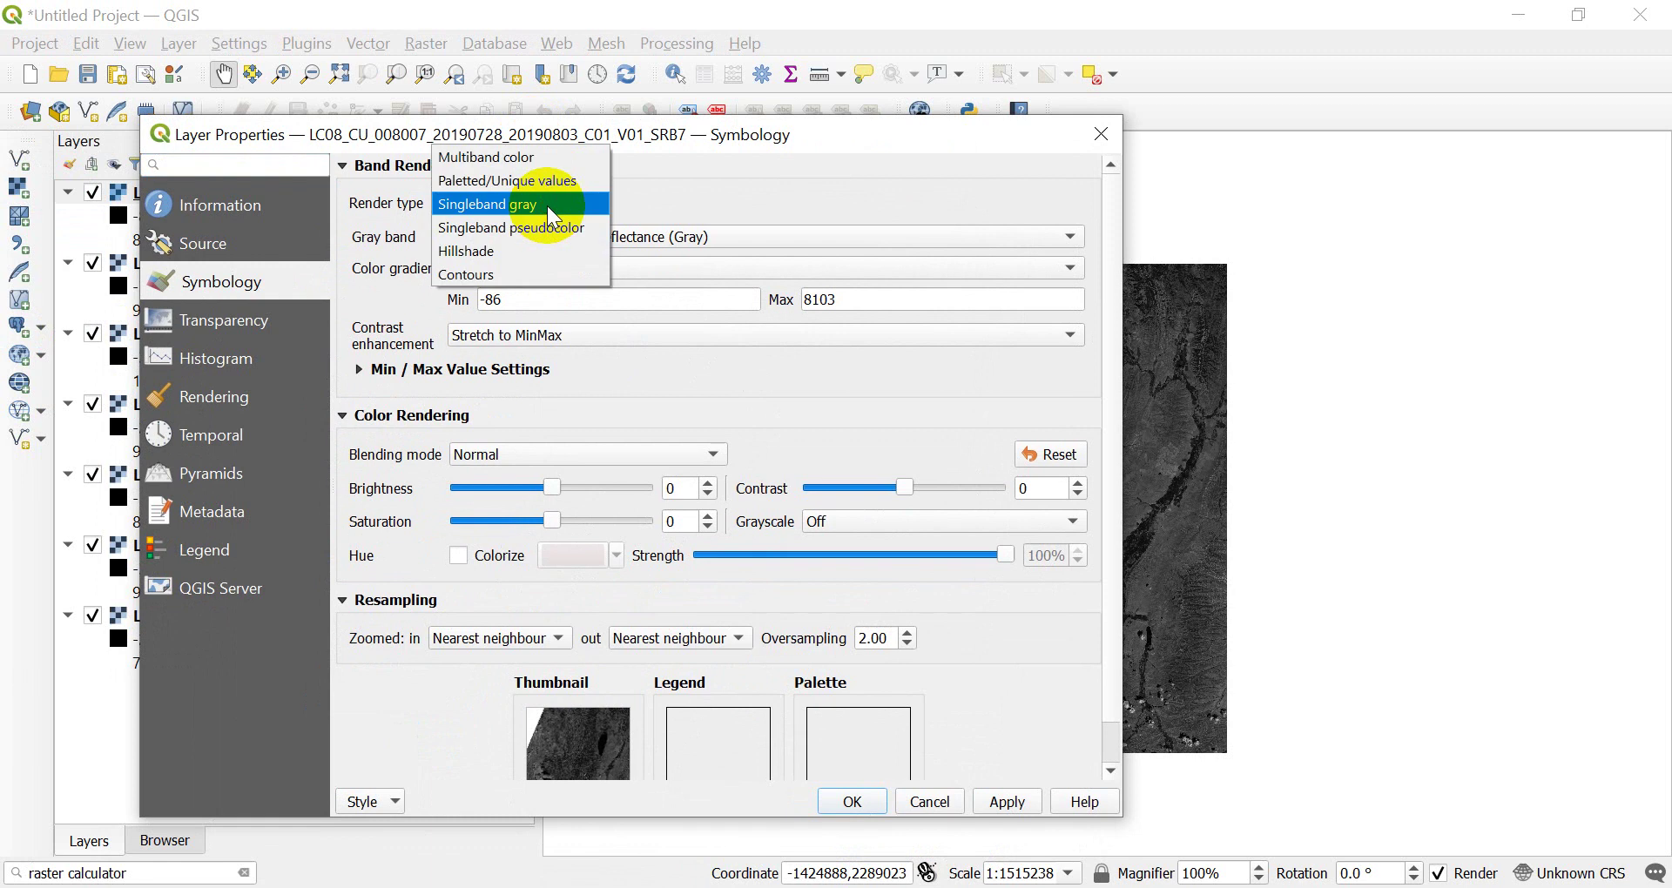
{"action": "left_click", "coordinate": [501, 162]}
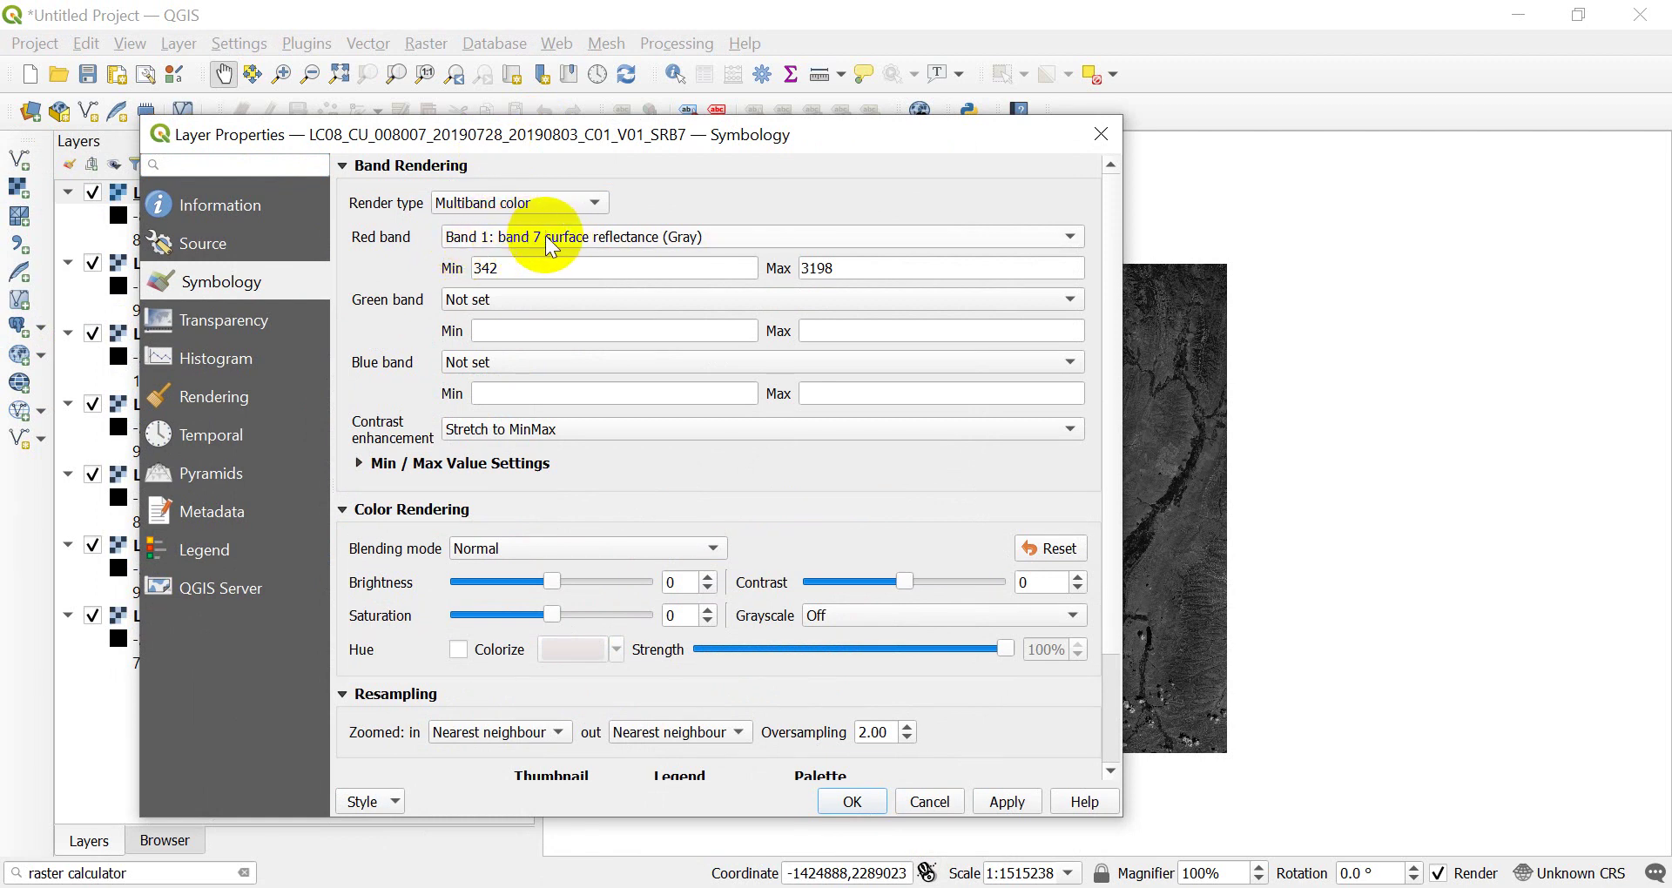
{"action": "left_click", "coordinate": [588, 300]}
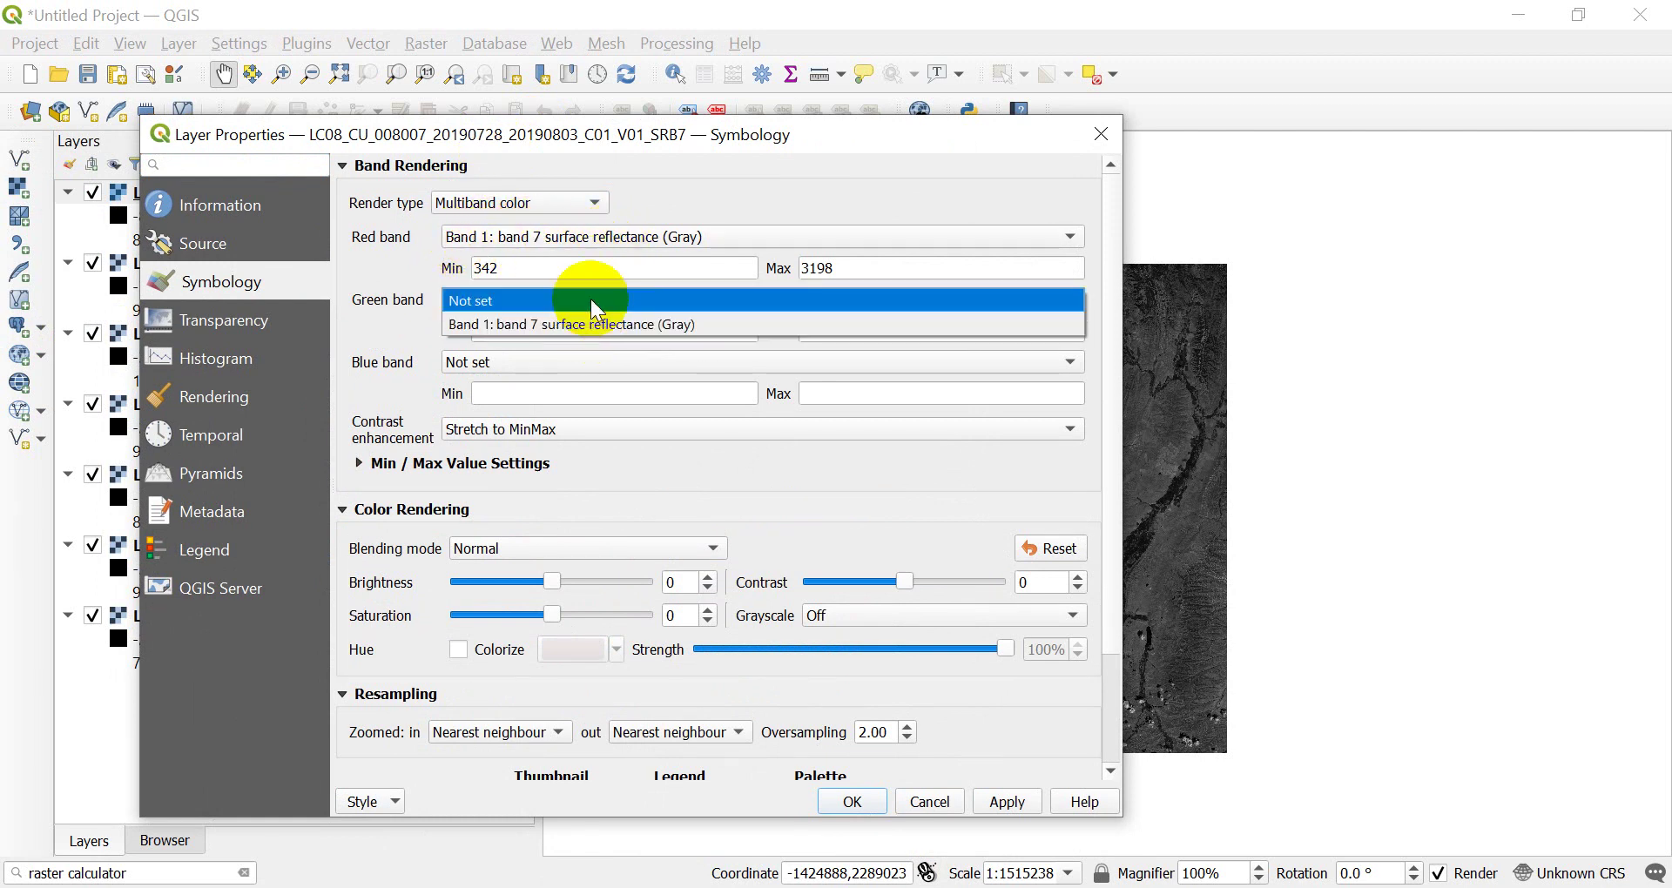
{"action": "left_click", "coordinate": [596, 305]}
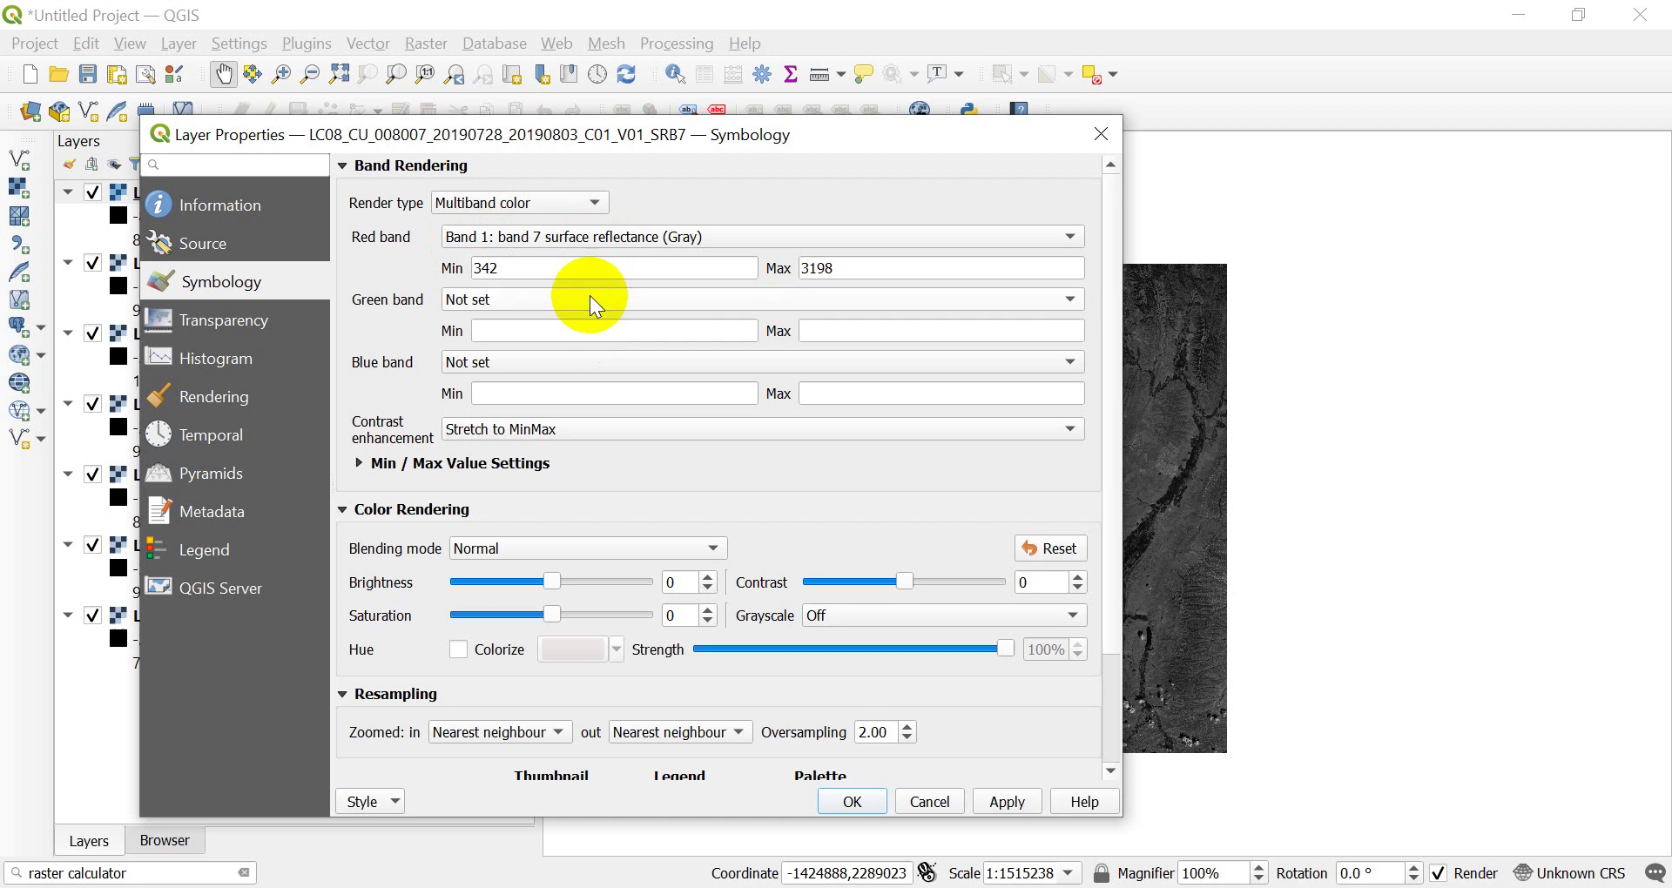
{"action": "left_click", "coordinate": [851, 801]}
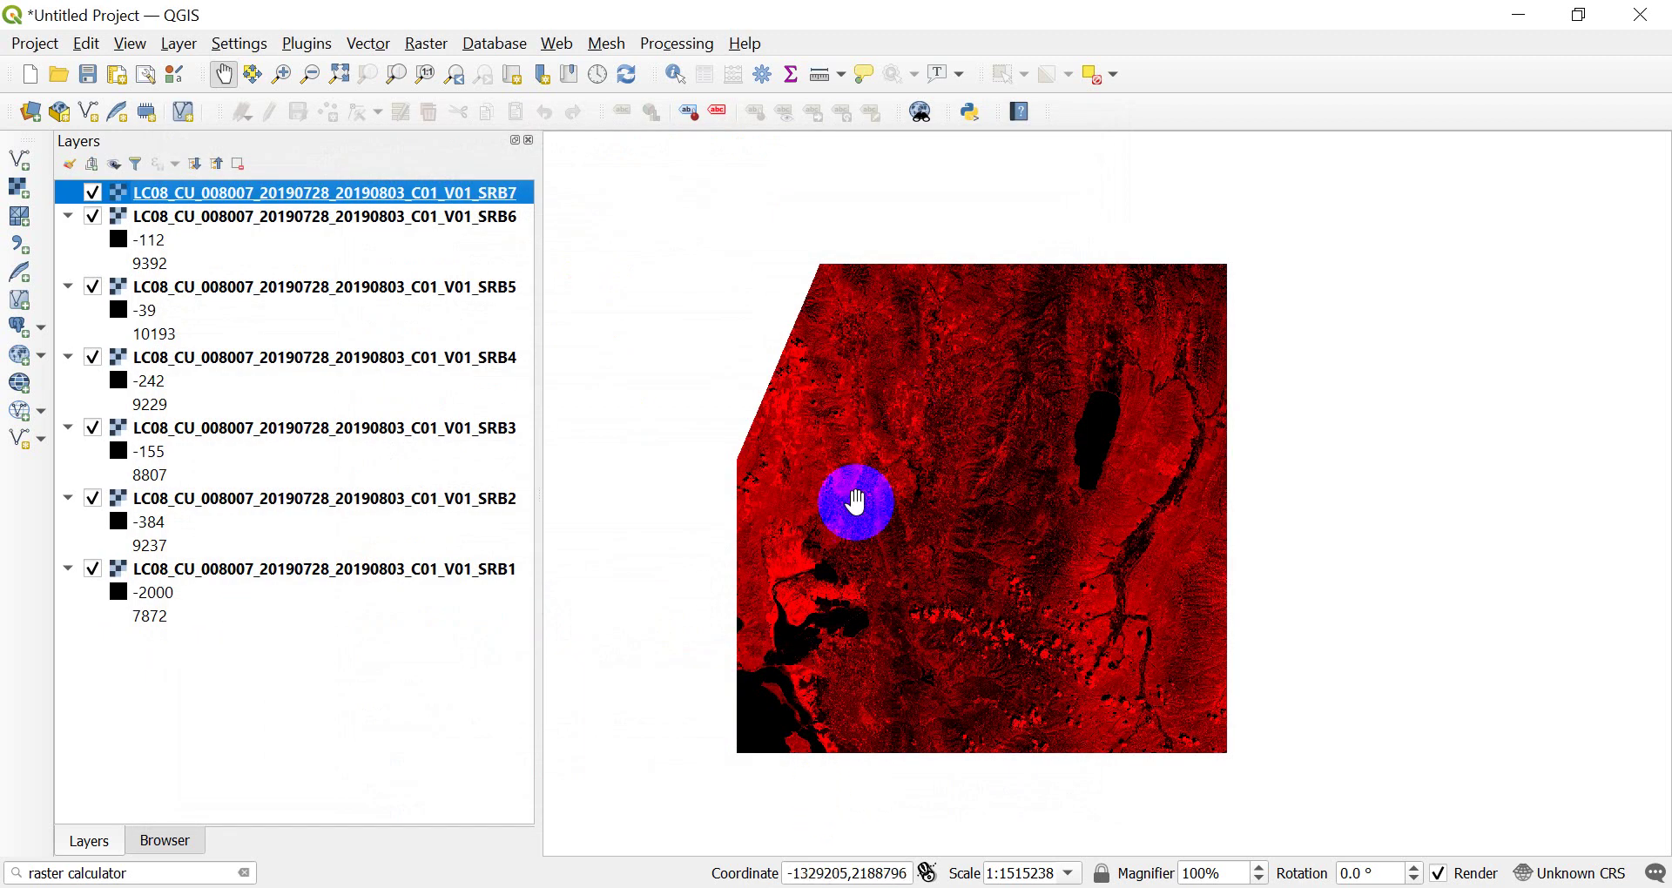
- Switch SRB7's render type back to Singleband gray
{"action": "double_click", "coordinate": [146, 203]}
{"action": "left_click", "coordinate": [533, 204]}
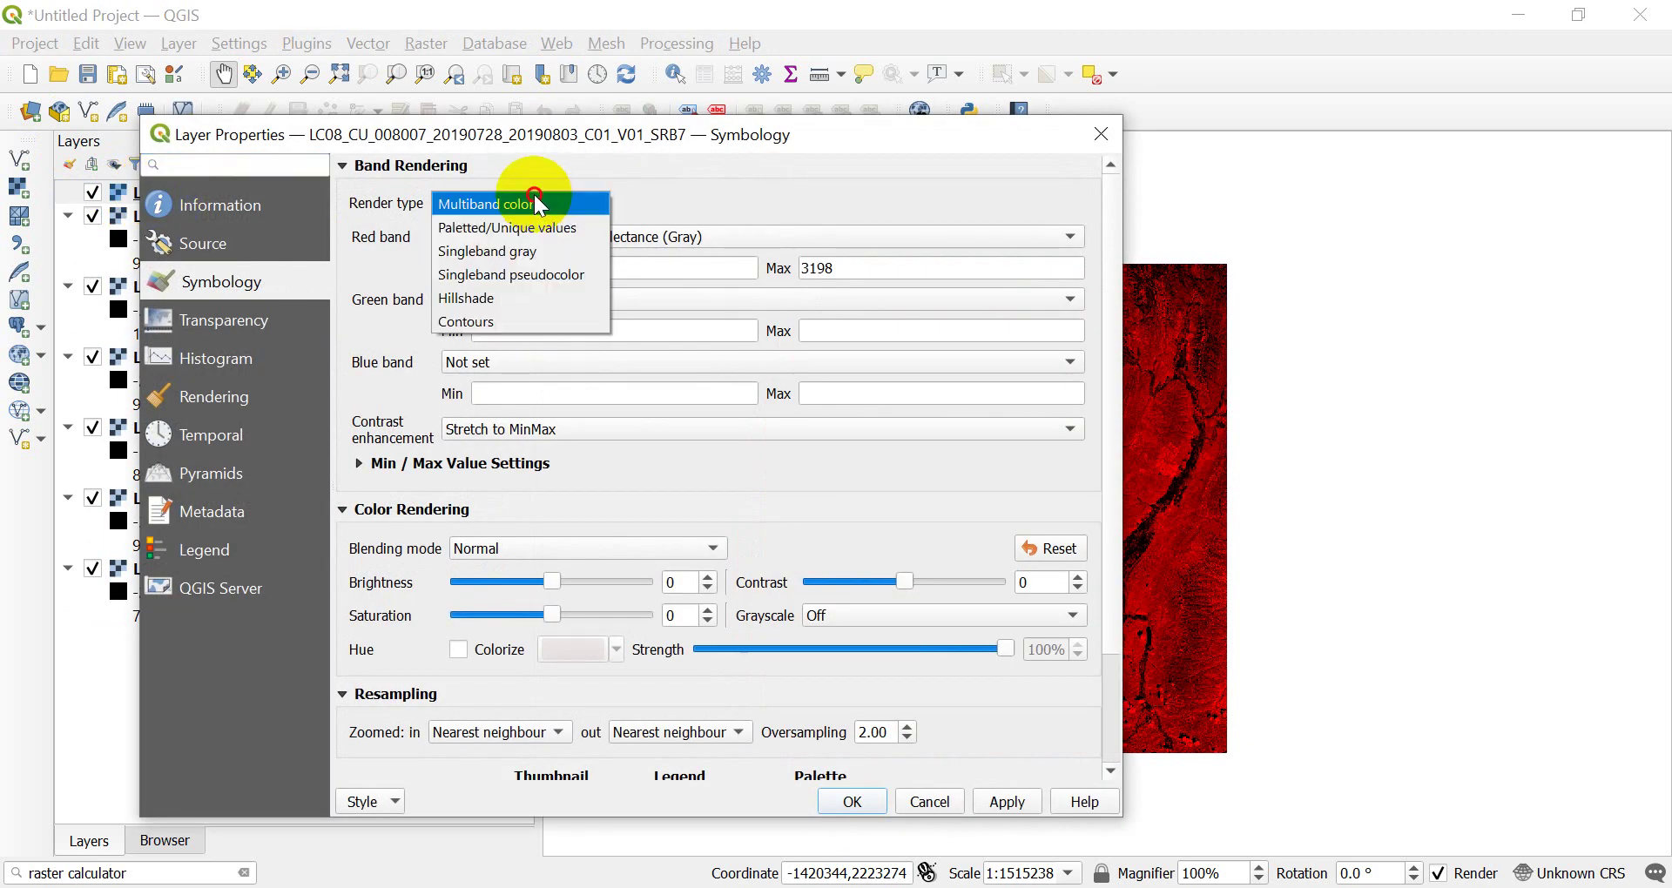
{"action": "left_click", "coordinate": [521, 251]}
{"action": "left_click", "coordinate": [858, 800]}
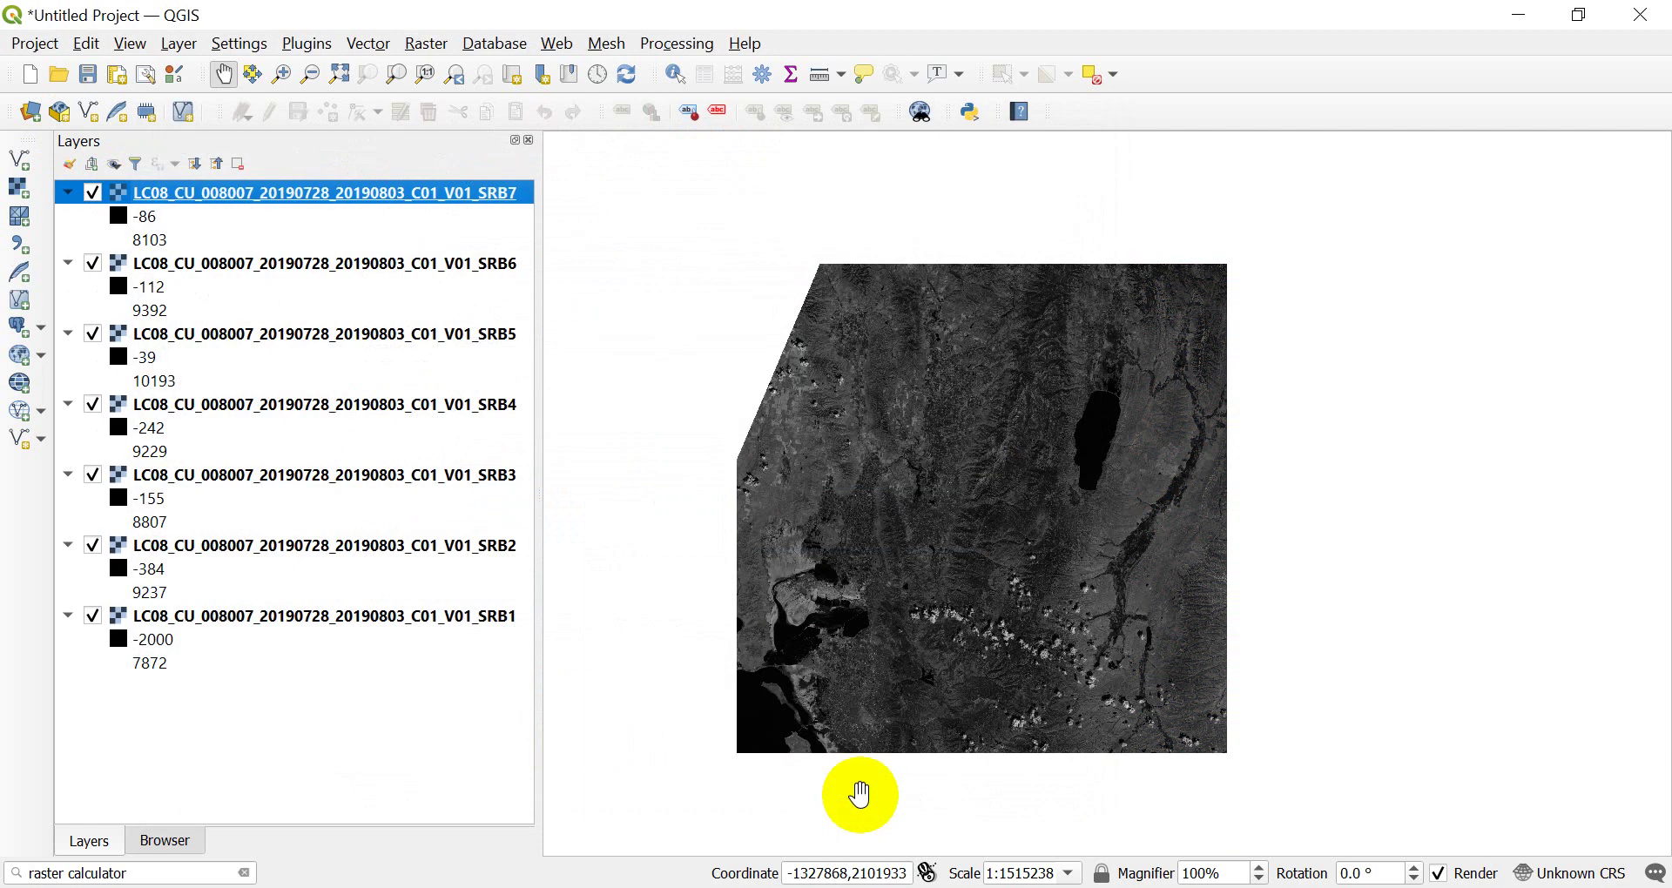
- Open the Raster > Miscellaneous menu to reveal Build Virtual Raster
{"action": "left_click", "coordinate": [835, 642]}
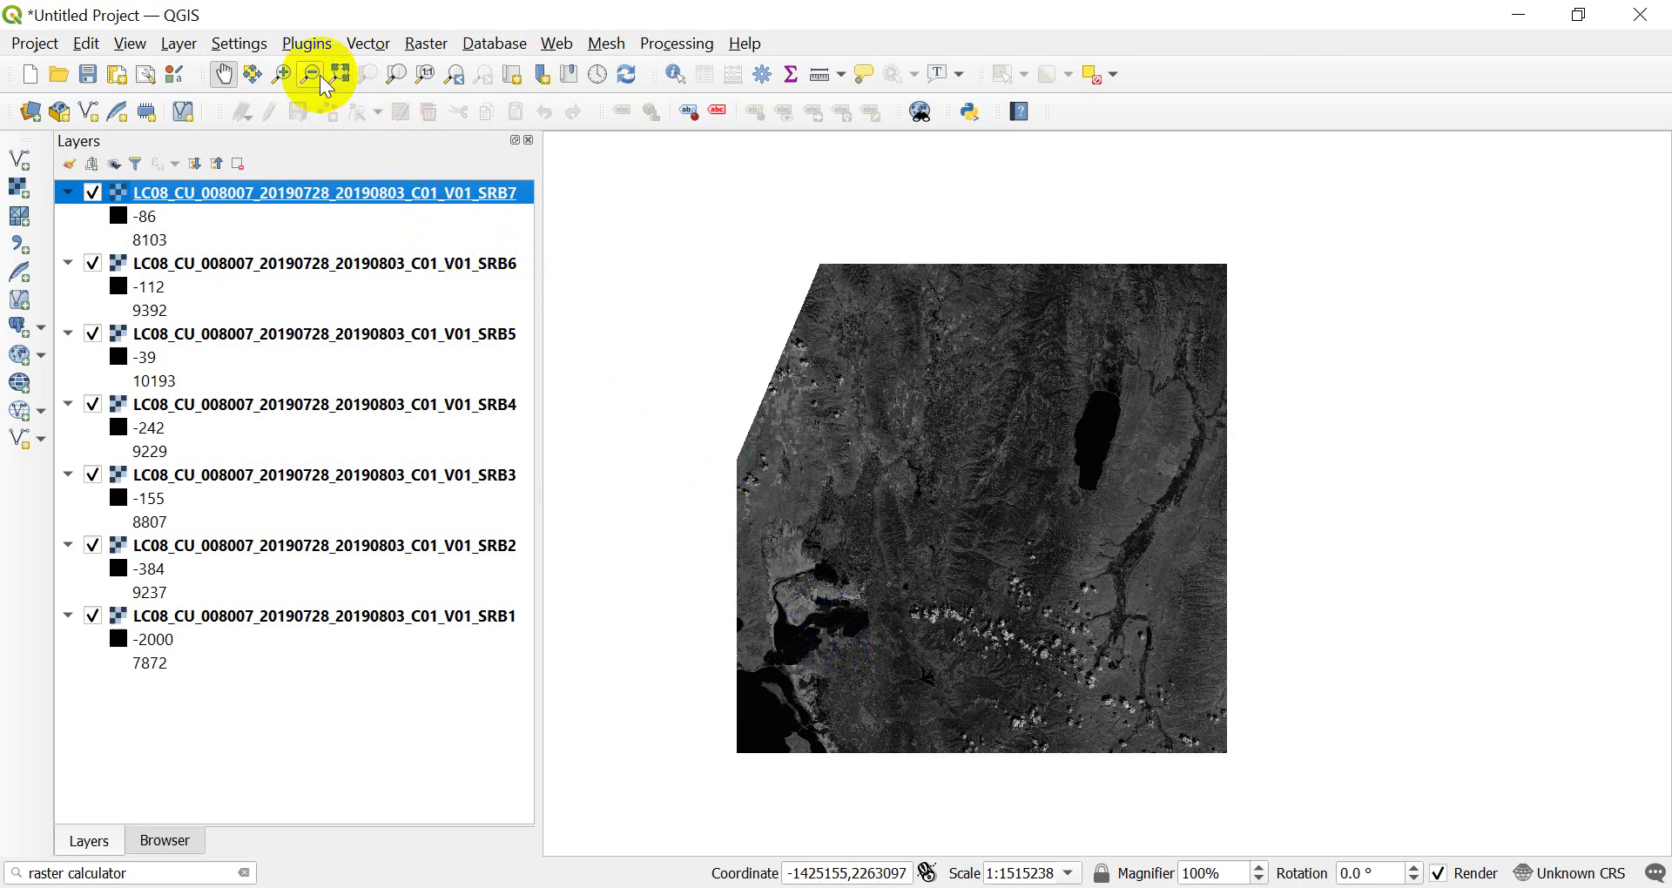
{"action": "left_click", "coordinate": [421, 45]}
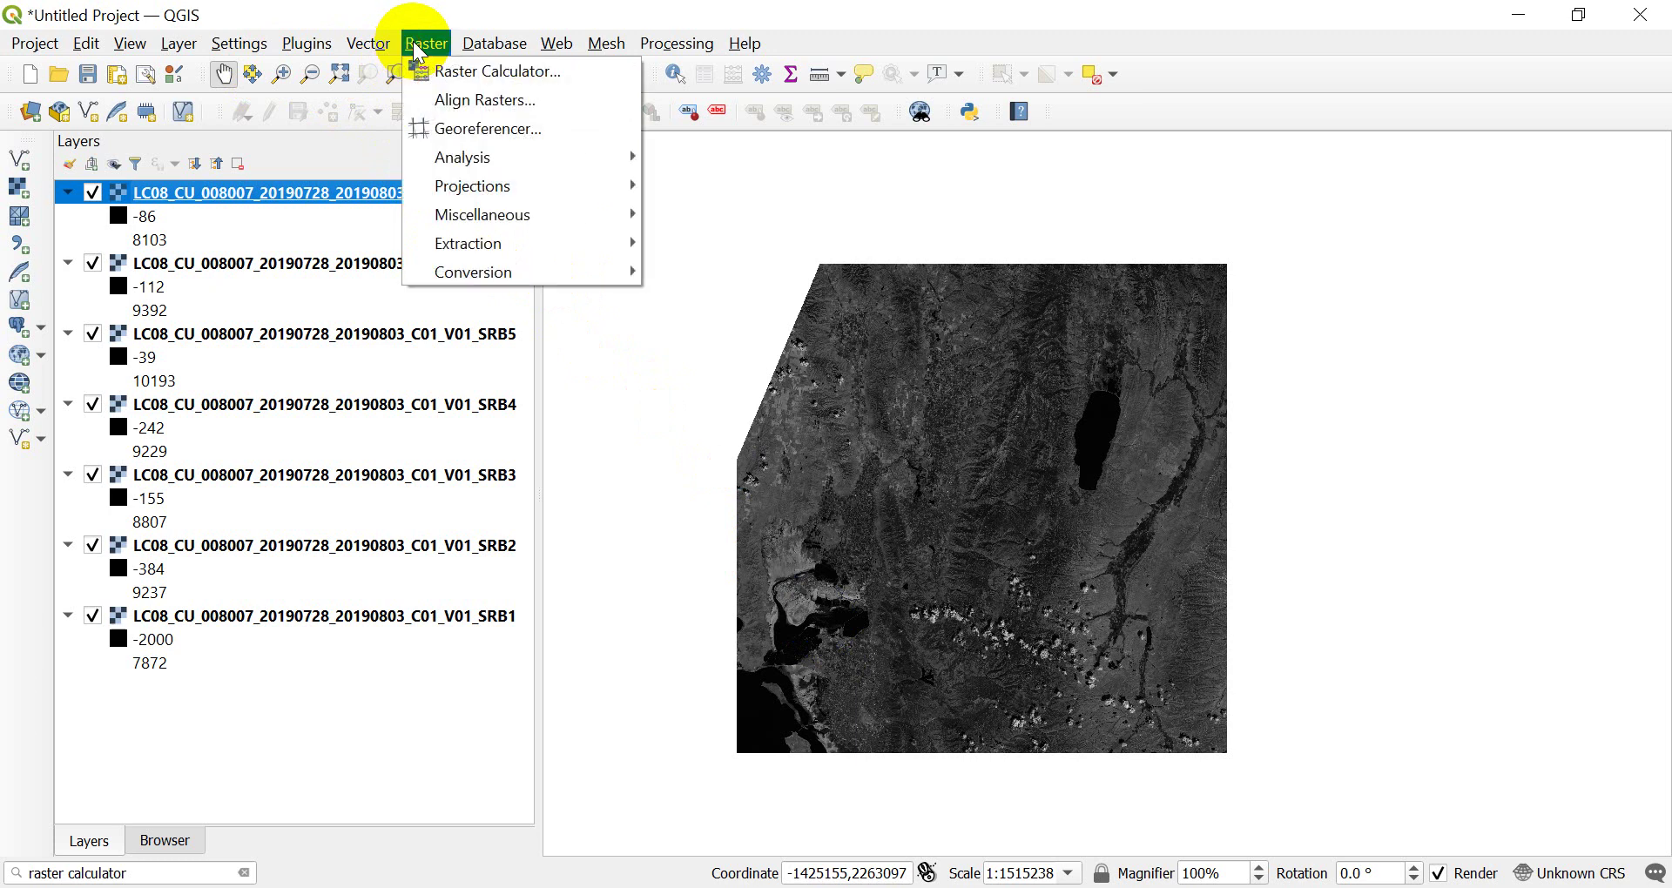
{"action": "mouse_move", "coordinate": [501, 162]}
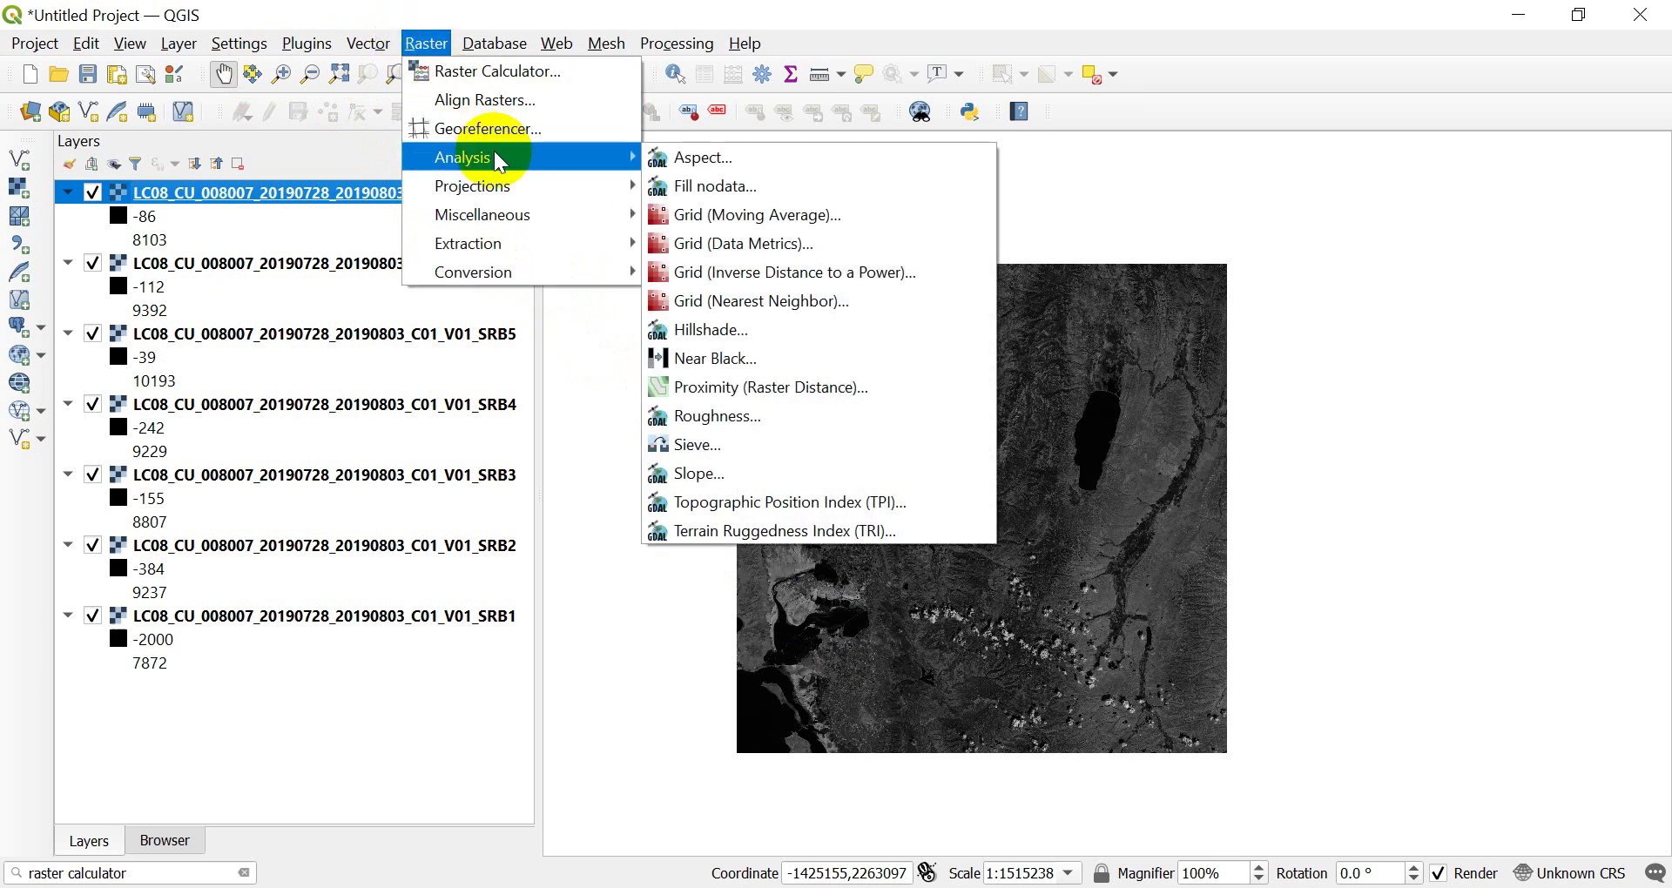
{"action": "mouse_move", "coordinate": [508, 199]}
{"action": "mouse_move", "coordinate": [503, 229]}
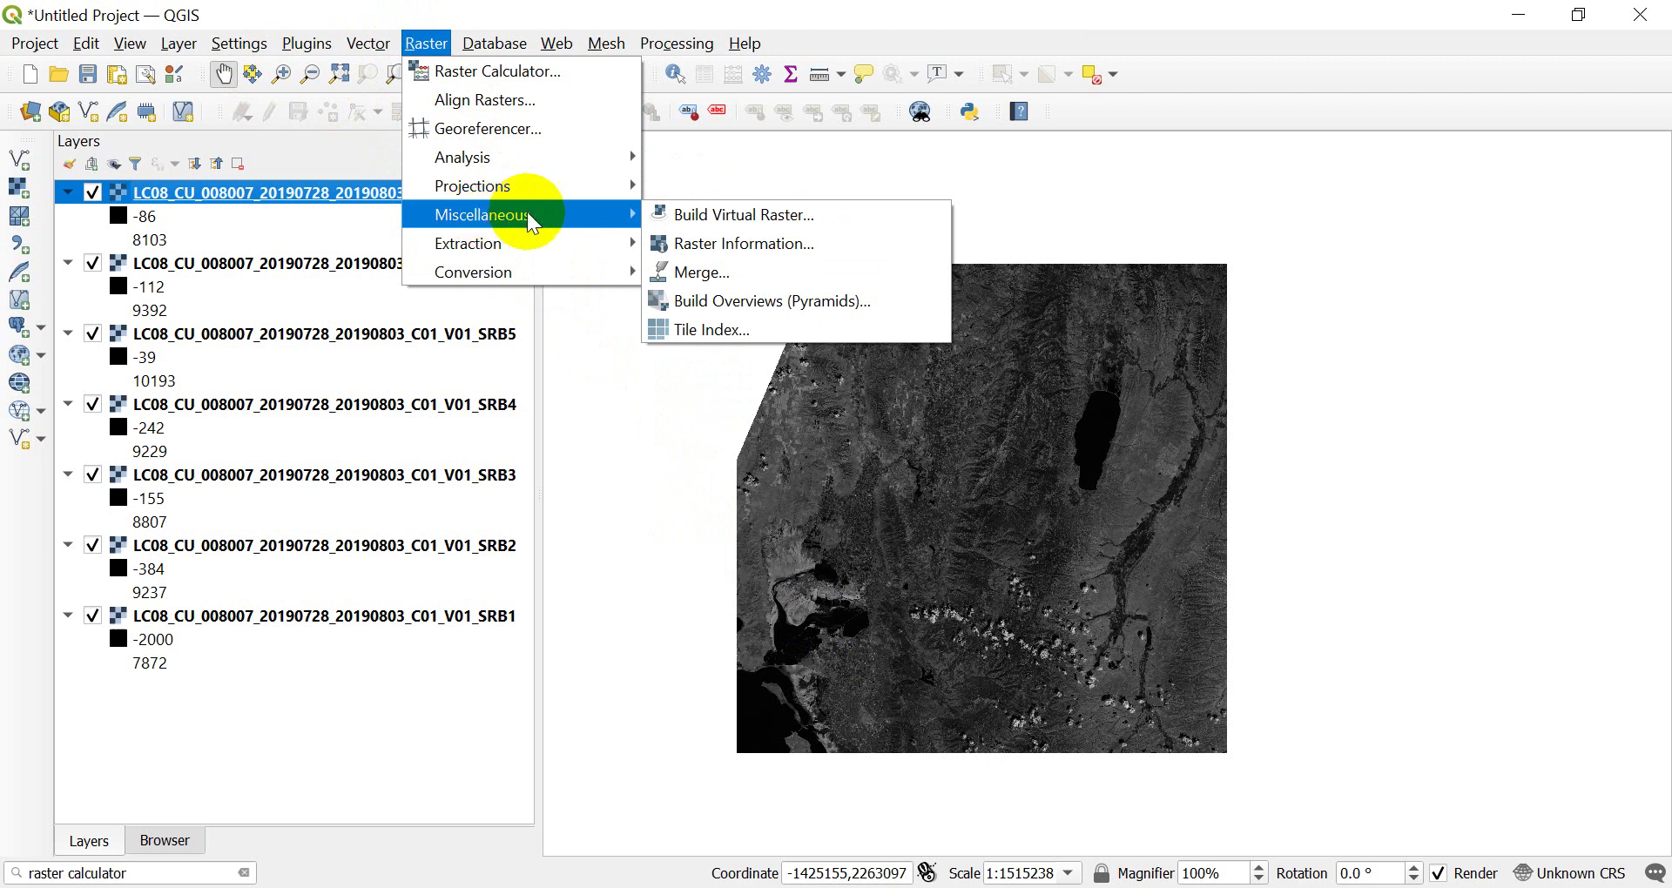
- Launch Build Virtual Raster and select all seven SRB band layers as inputs
{"action": "left_click", "coordinate": [717, 225]}
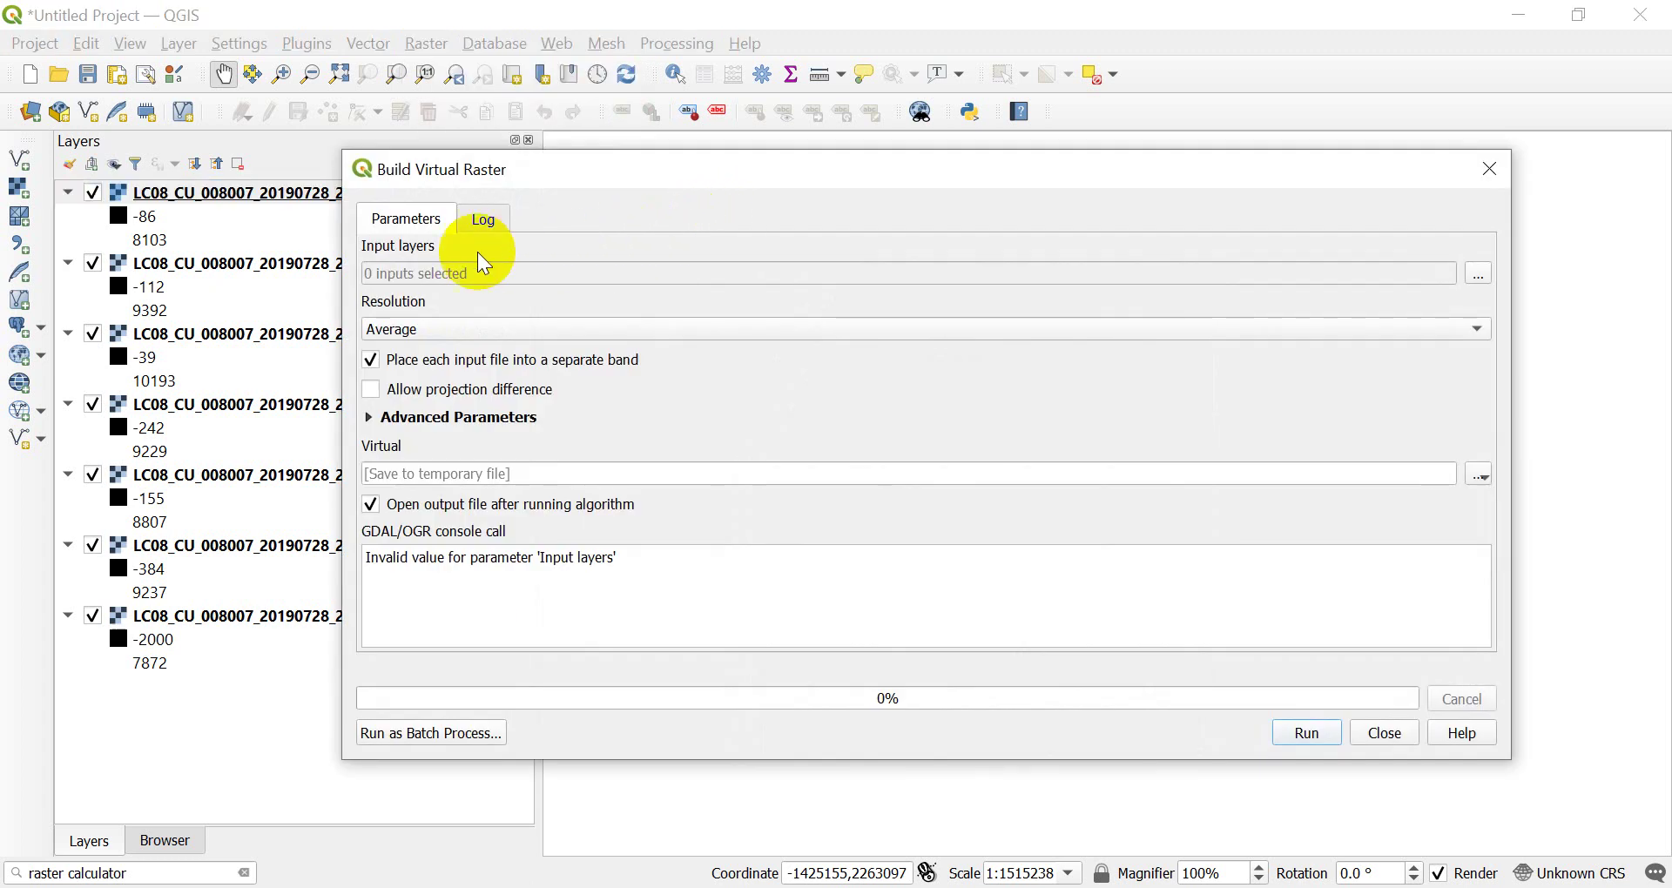
{"action": "left_click", "coordinate": [1480, 275]}
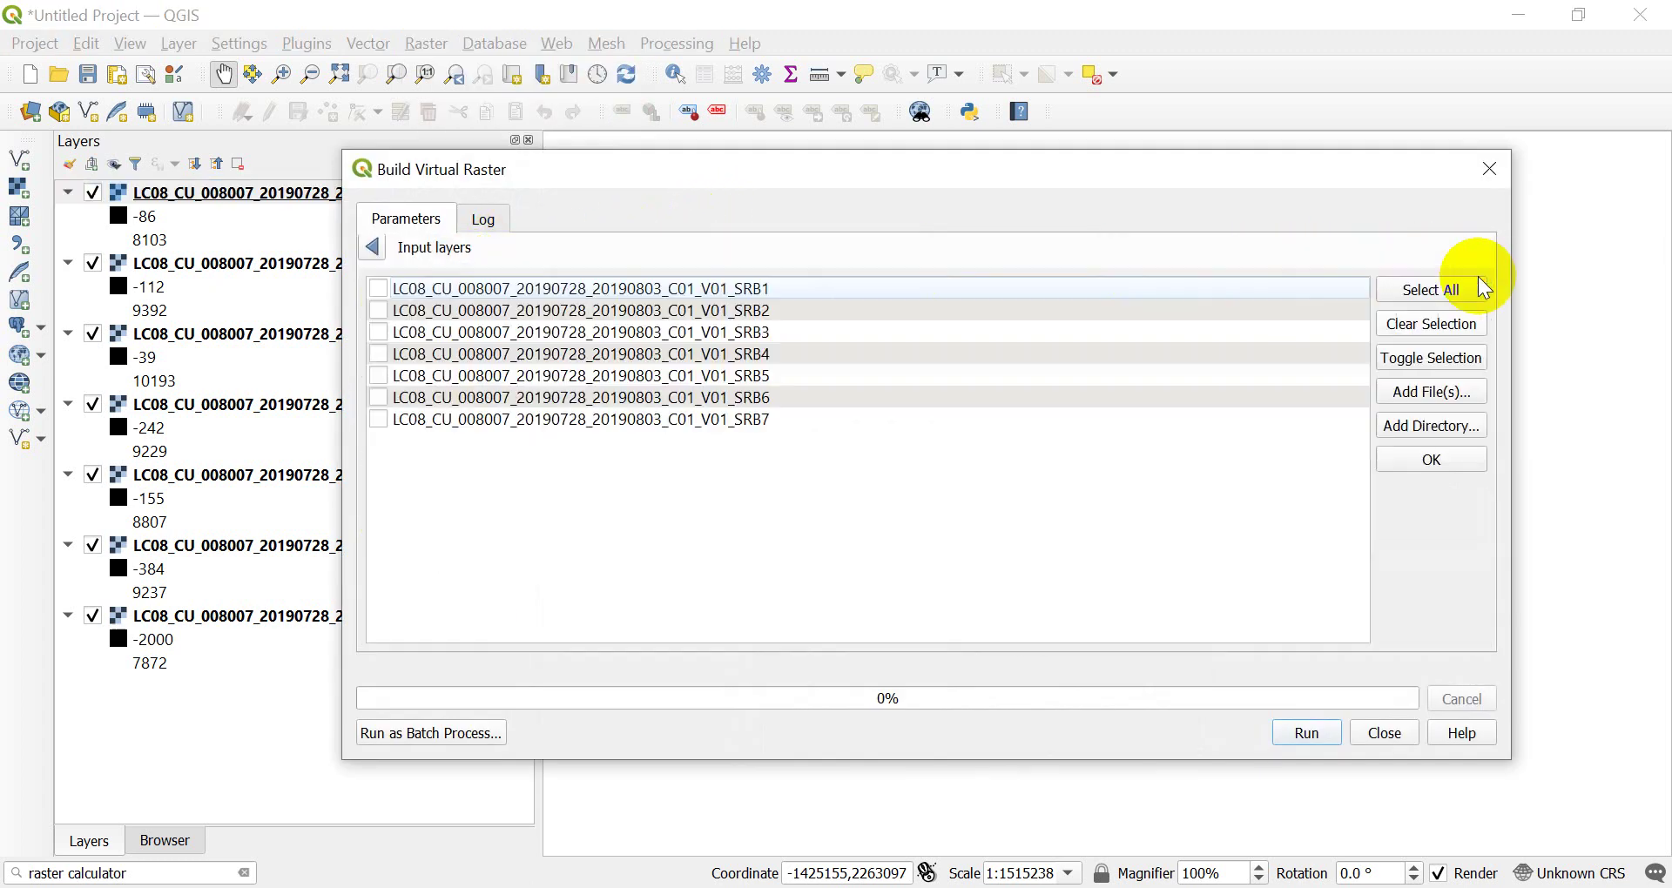
{"action": "left_click", "coordinate": [380, 310]}
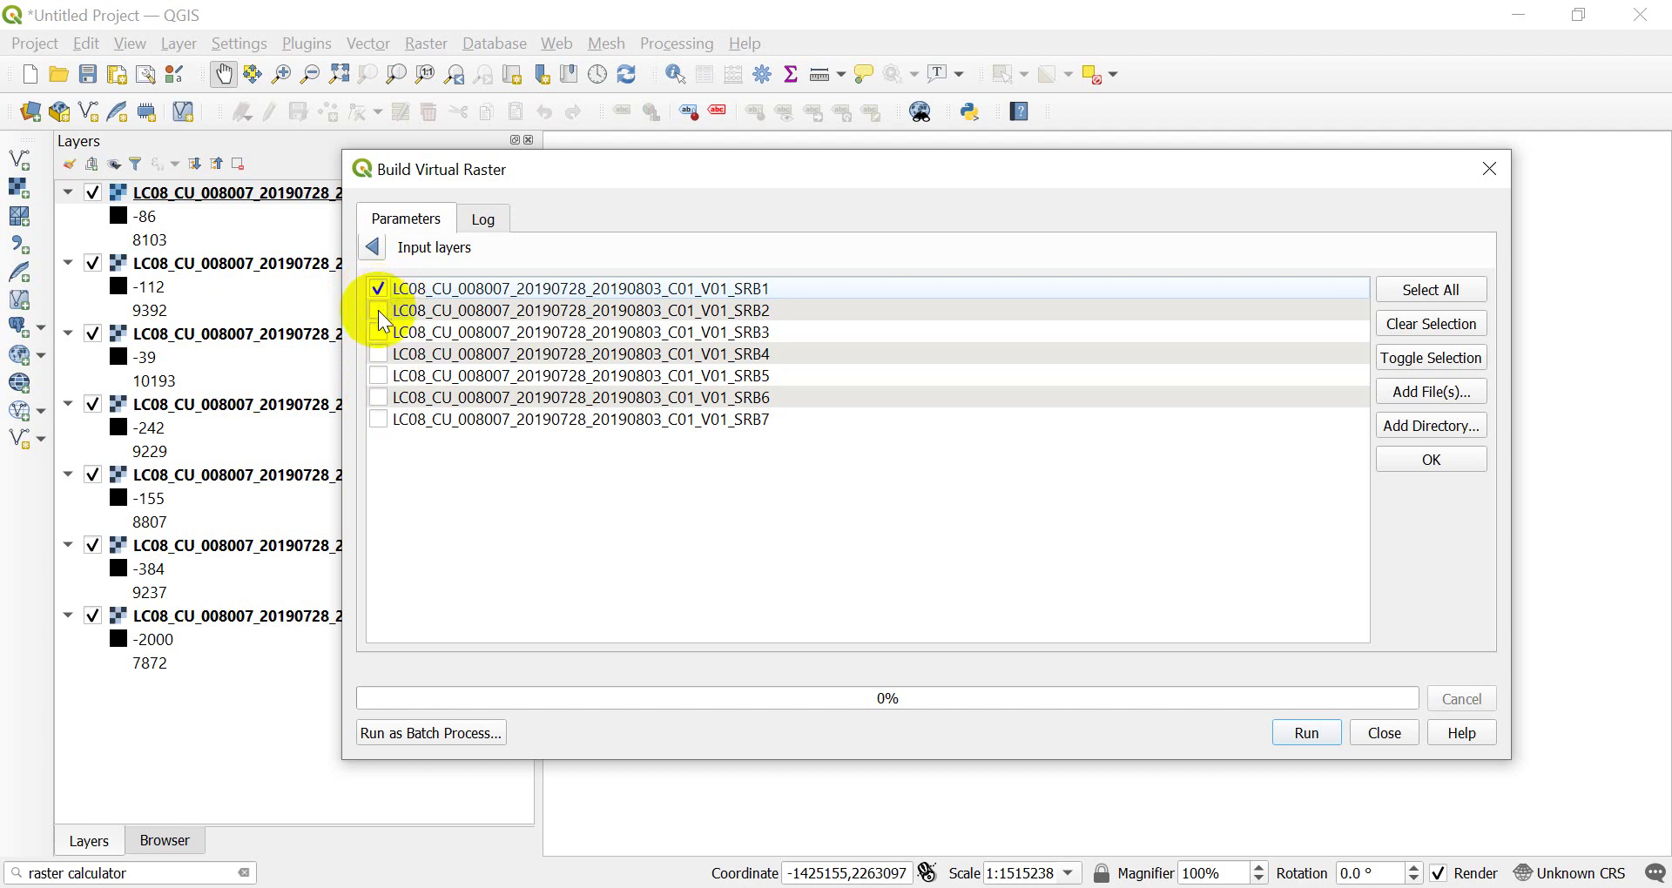
{"action": "left_click", "coordinate": [377, 332]}
{"action": "left_click", "coordinate": [378, 354]}
{"action": "left_click", "coordinate": [380, 376]}
{"action": "left_click", "coordinate": [379, 419]}
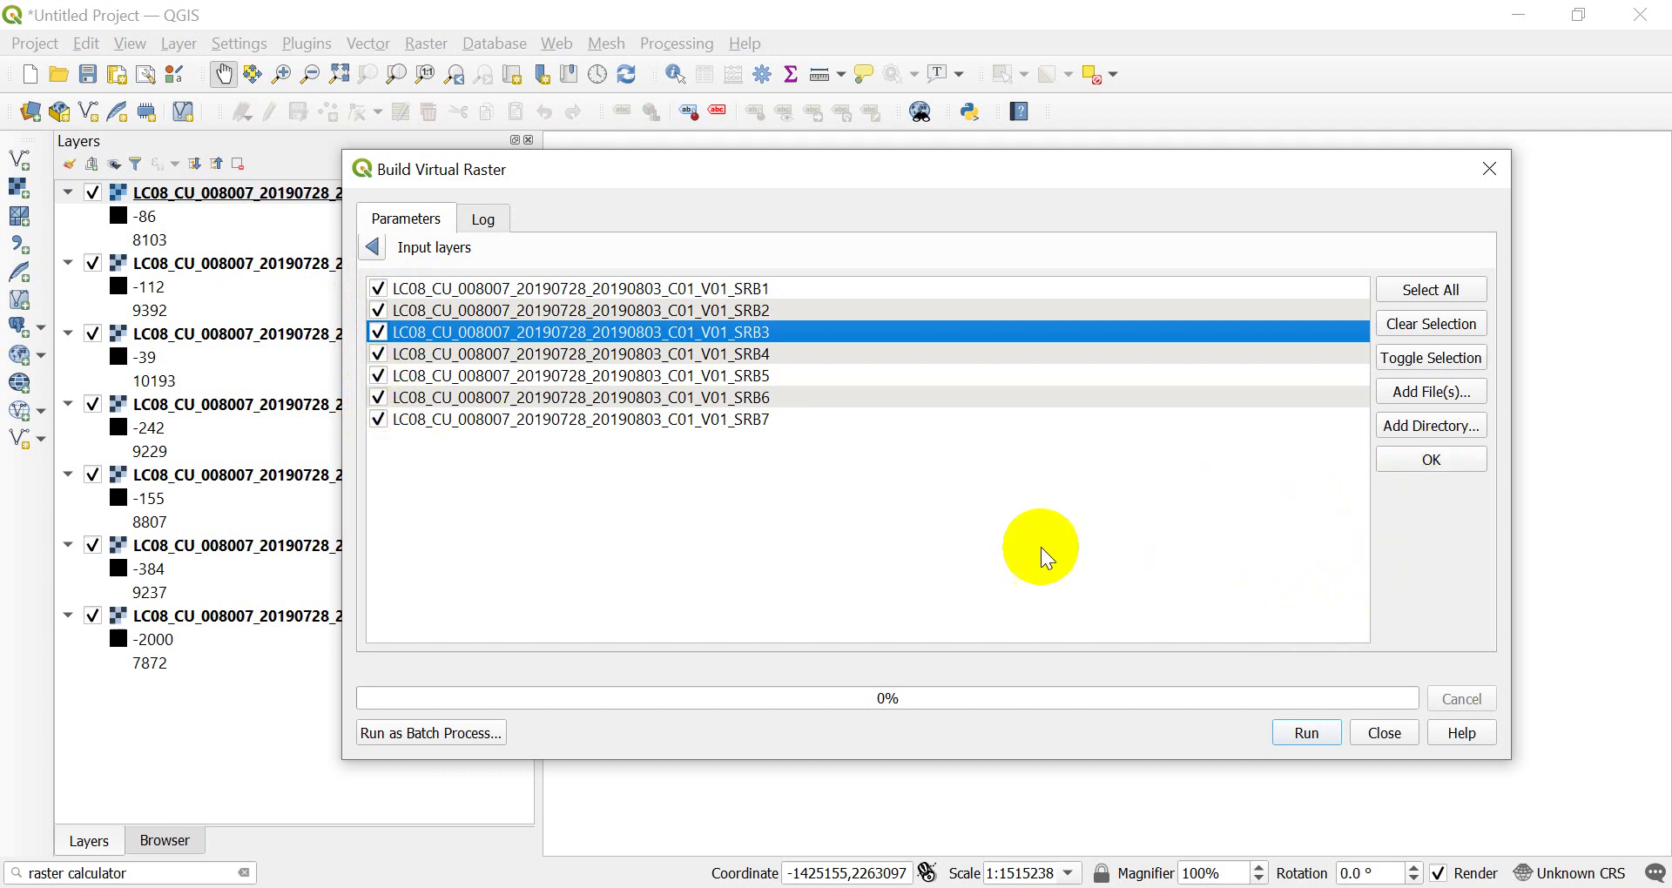
{"action": "left_click", "coordinate": [1422, 468]}
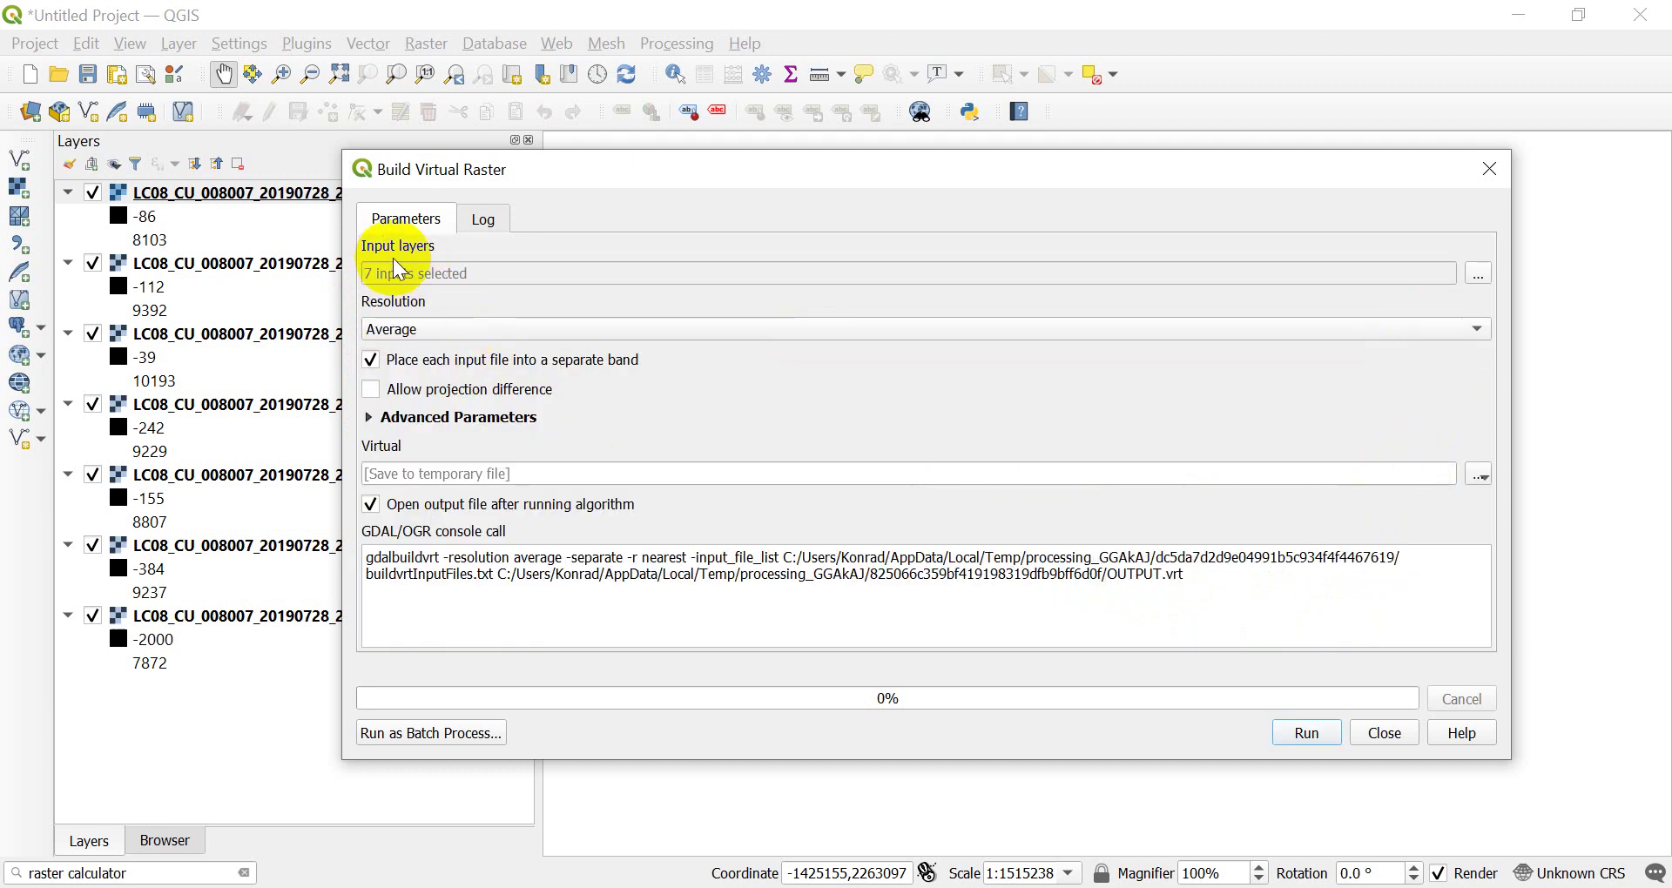
- Set Resolution to Highest, keep a temporary output, and build the virtual raster
{"action": "left_click", "coordinate": [457, 330]}
{"action": "left_click", "coordinate": [428, 356]}
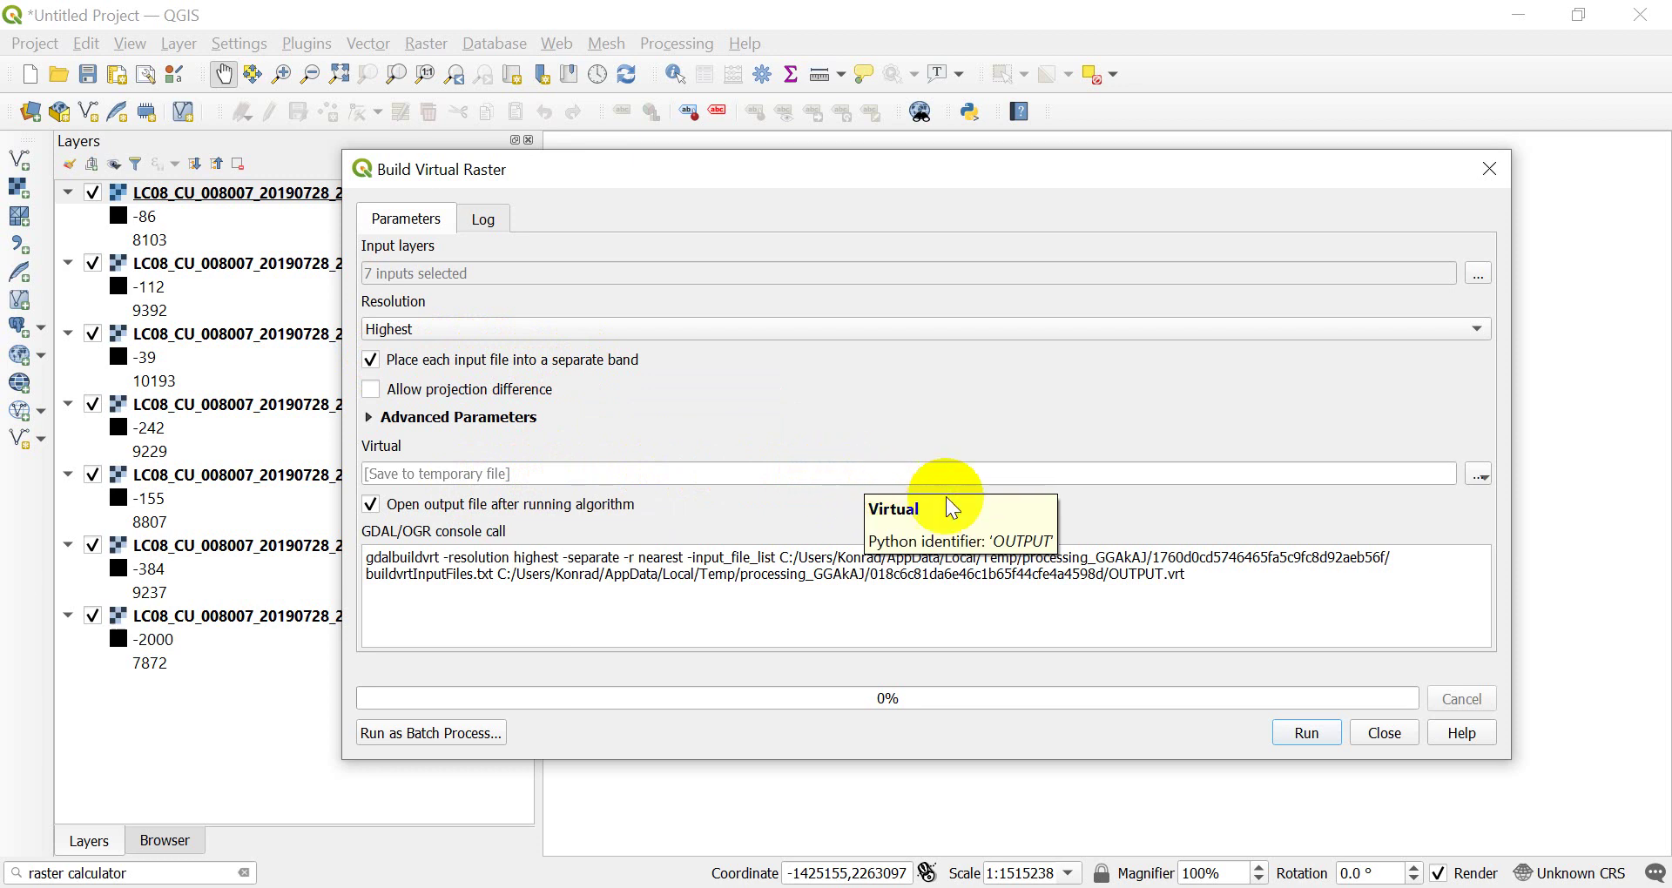
{"action": "left_click", "coordinate": [1478, 477]}
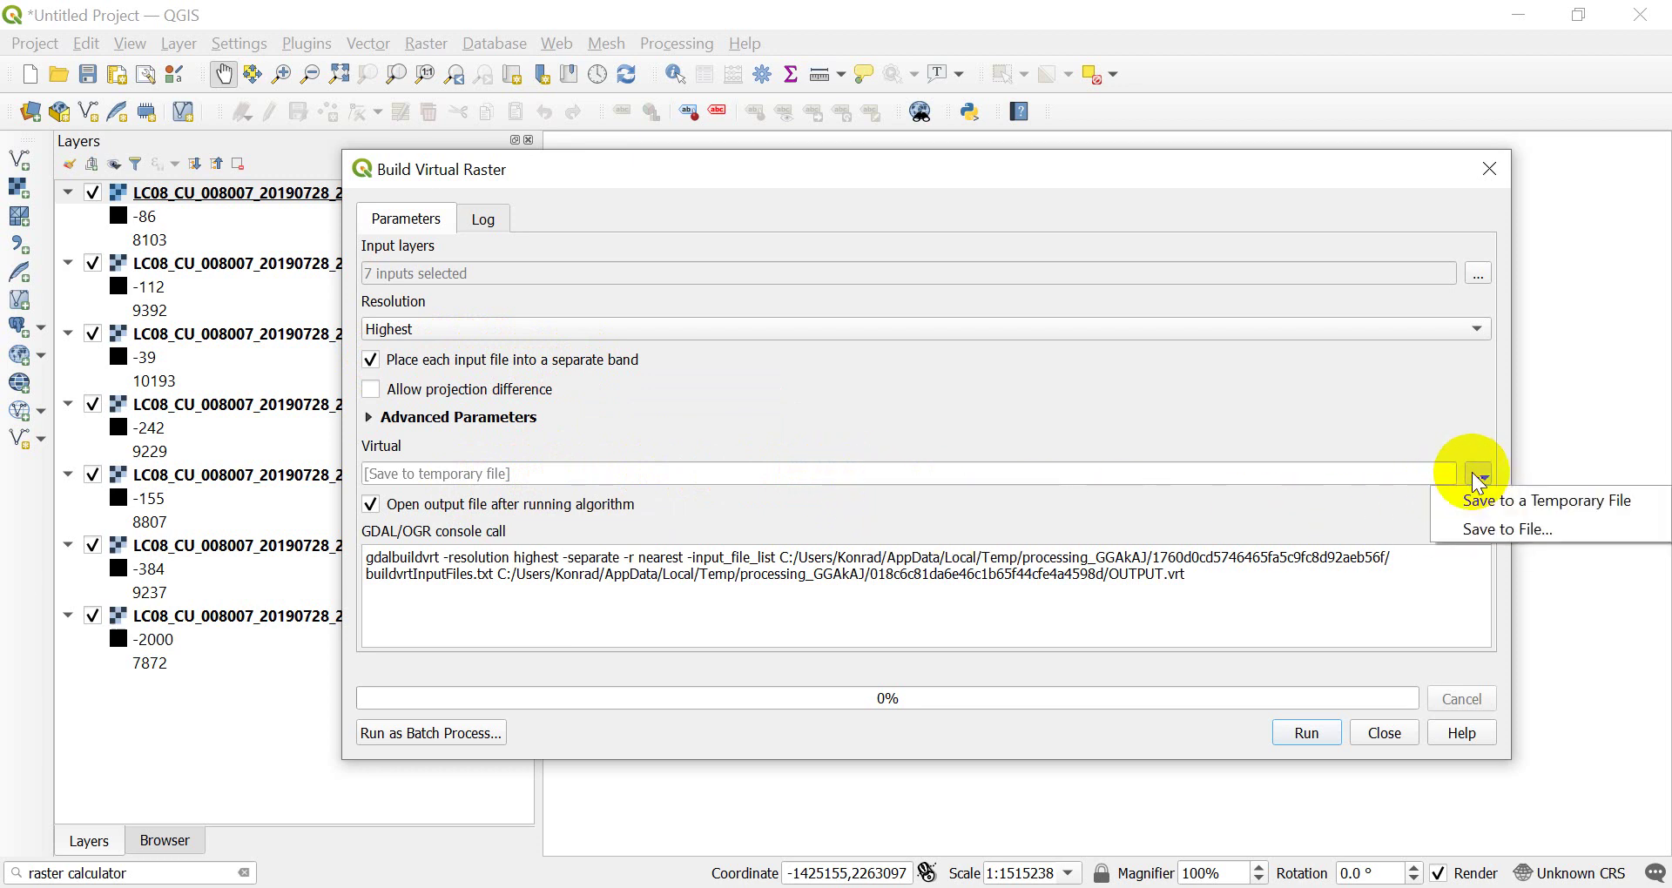
{"action": "left_click", "coordinate": [1478, 533]}
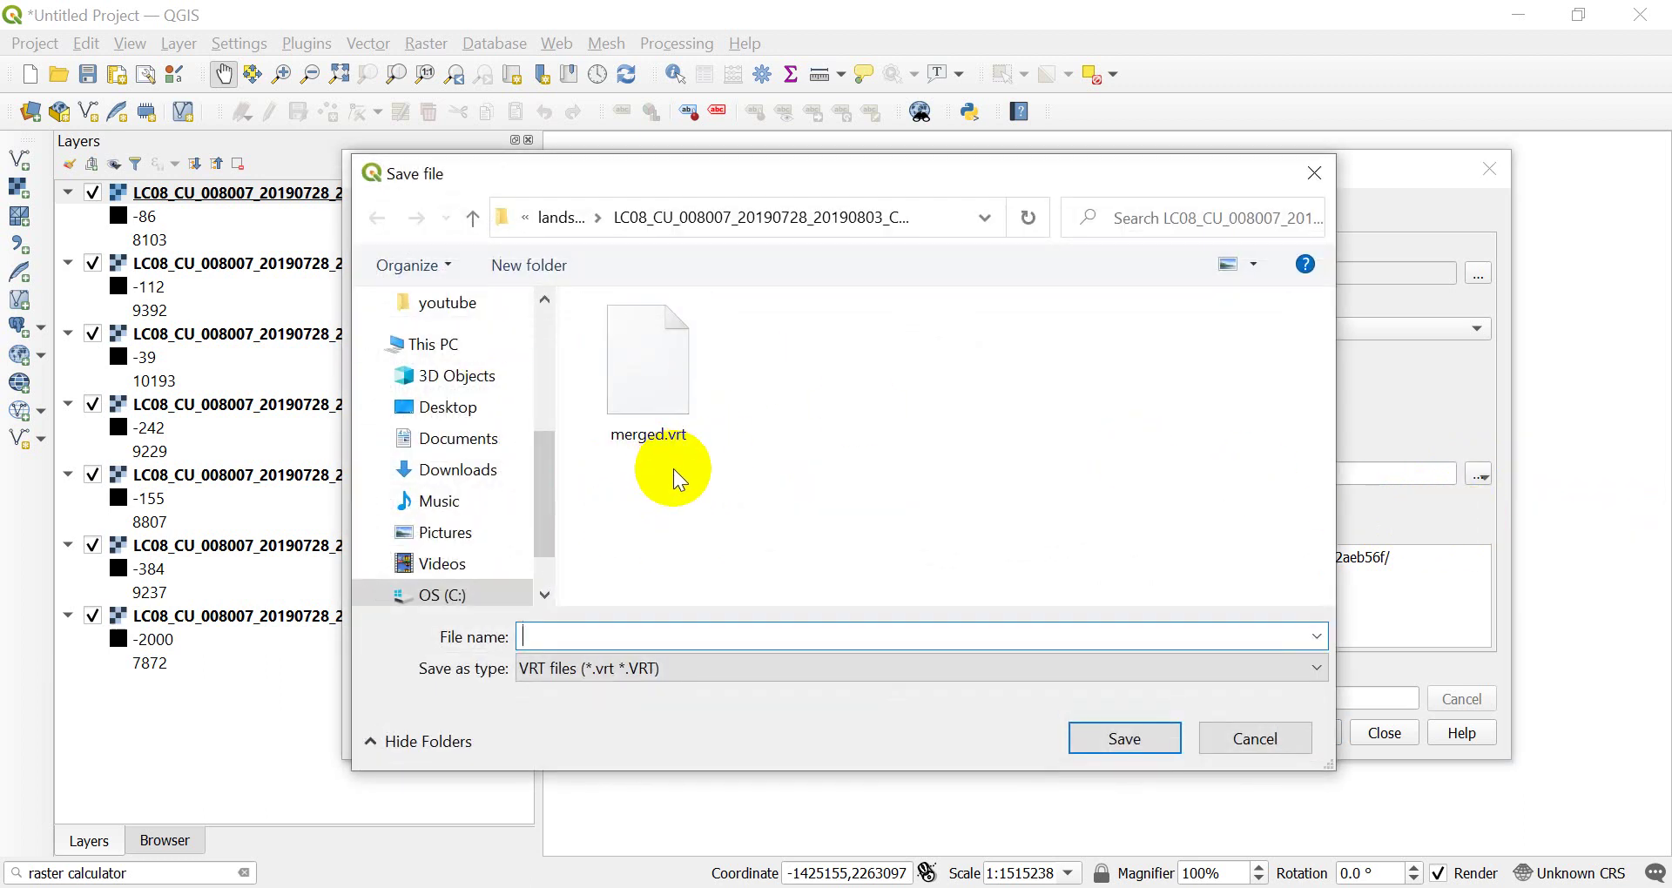
{"action": "left_click", "coordinate": [1314, 174]}
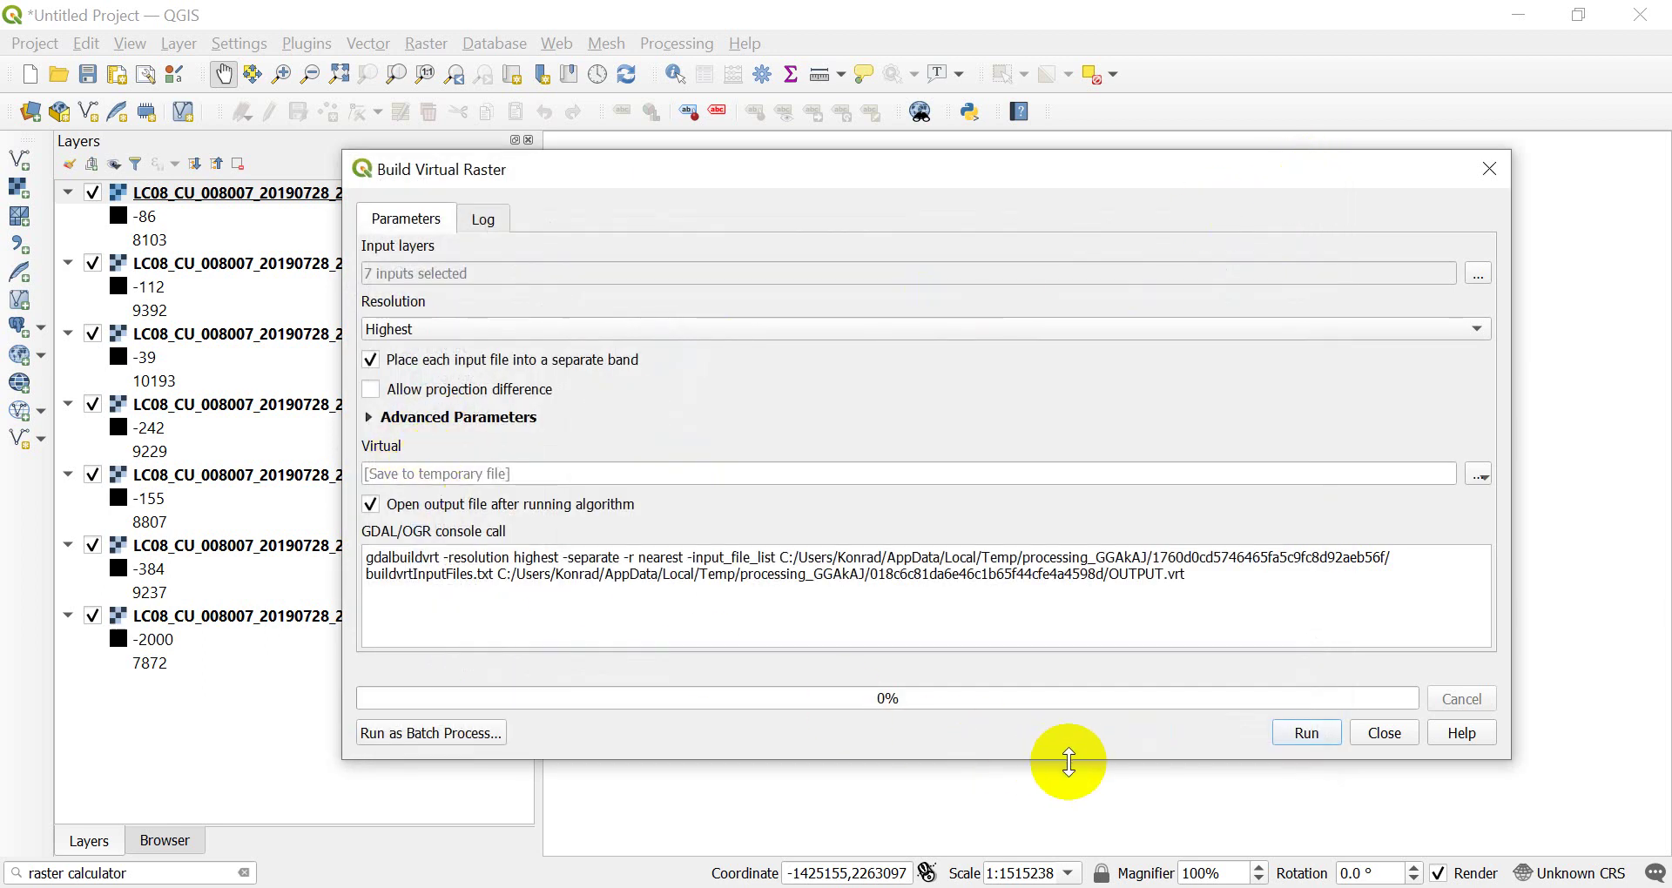
{"action": "left_click", "coordinate": [1304, 735]}
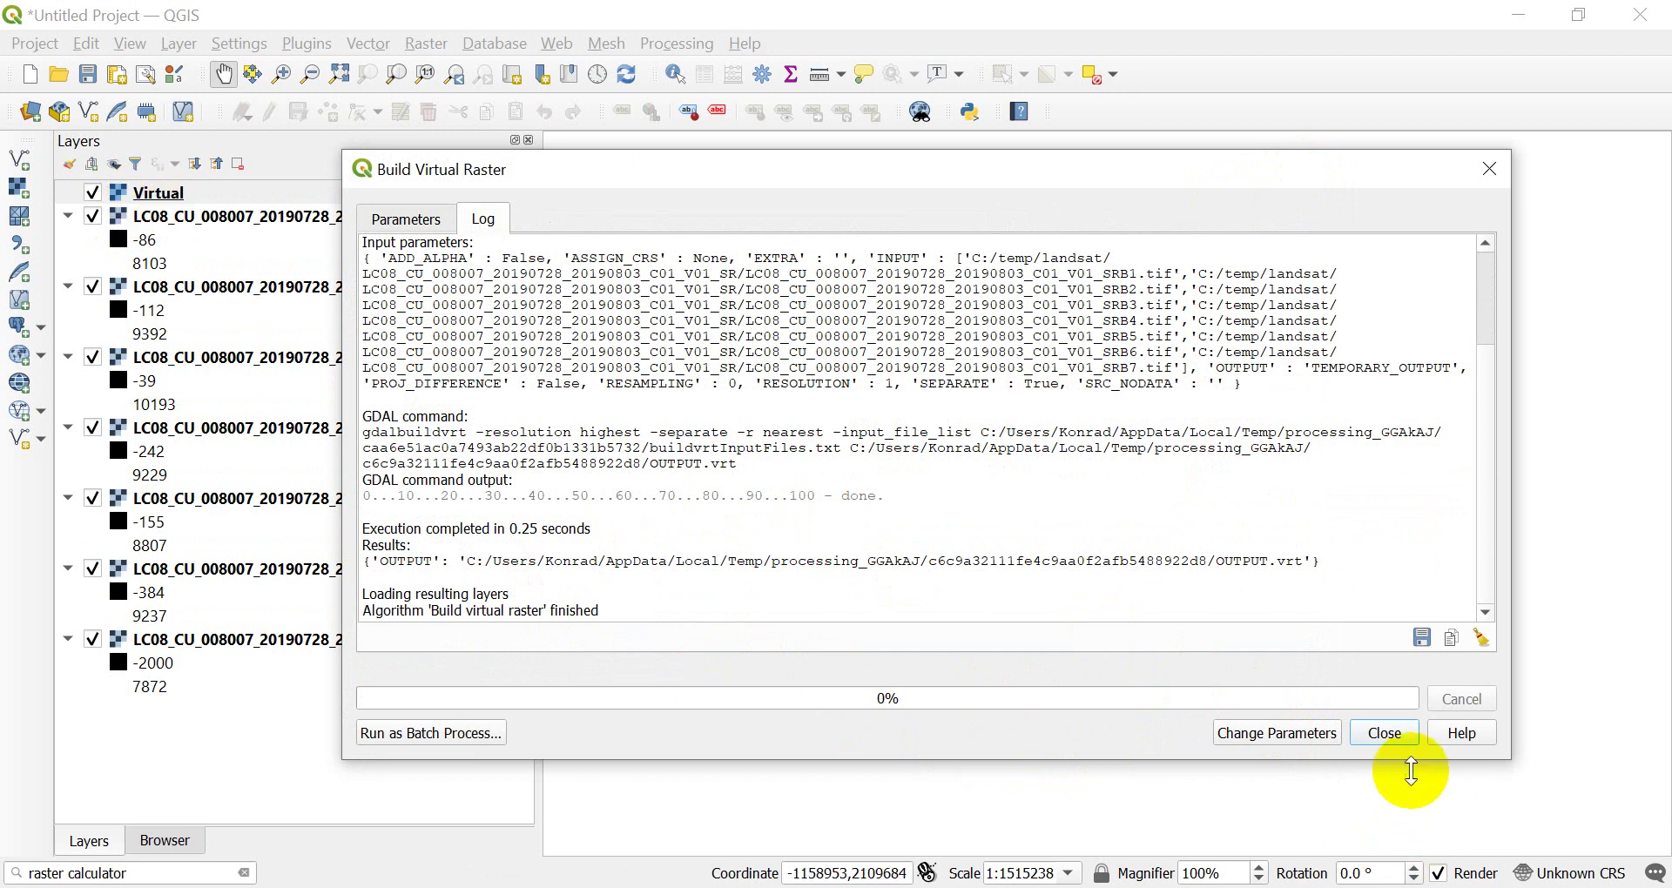
- Close the tool, narrow the Layers panel and recentre the map on the raster
{"action": "left_click", "coordinate": [1391, 734]}
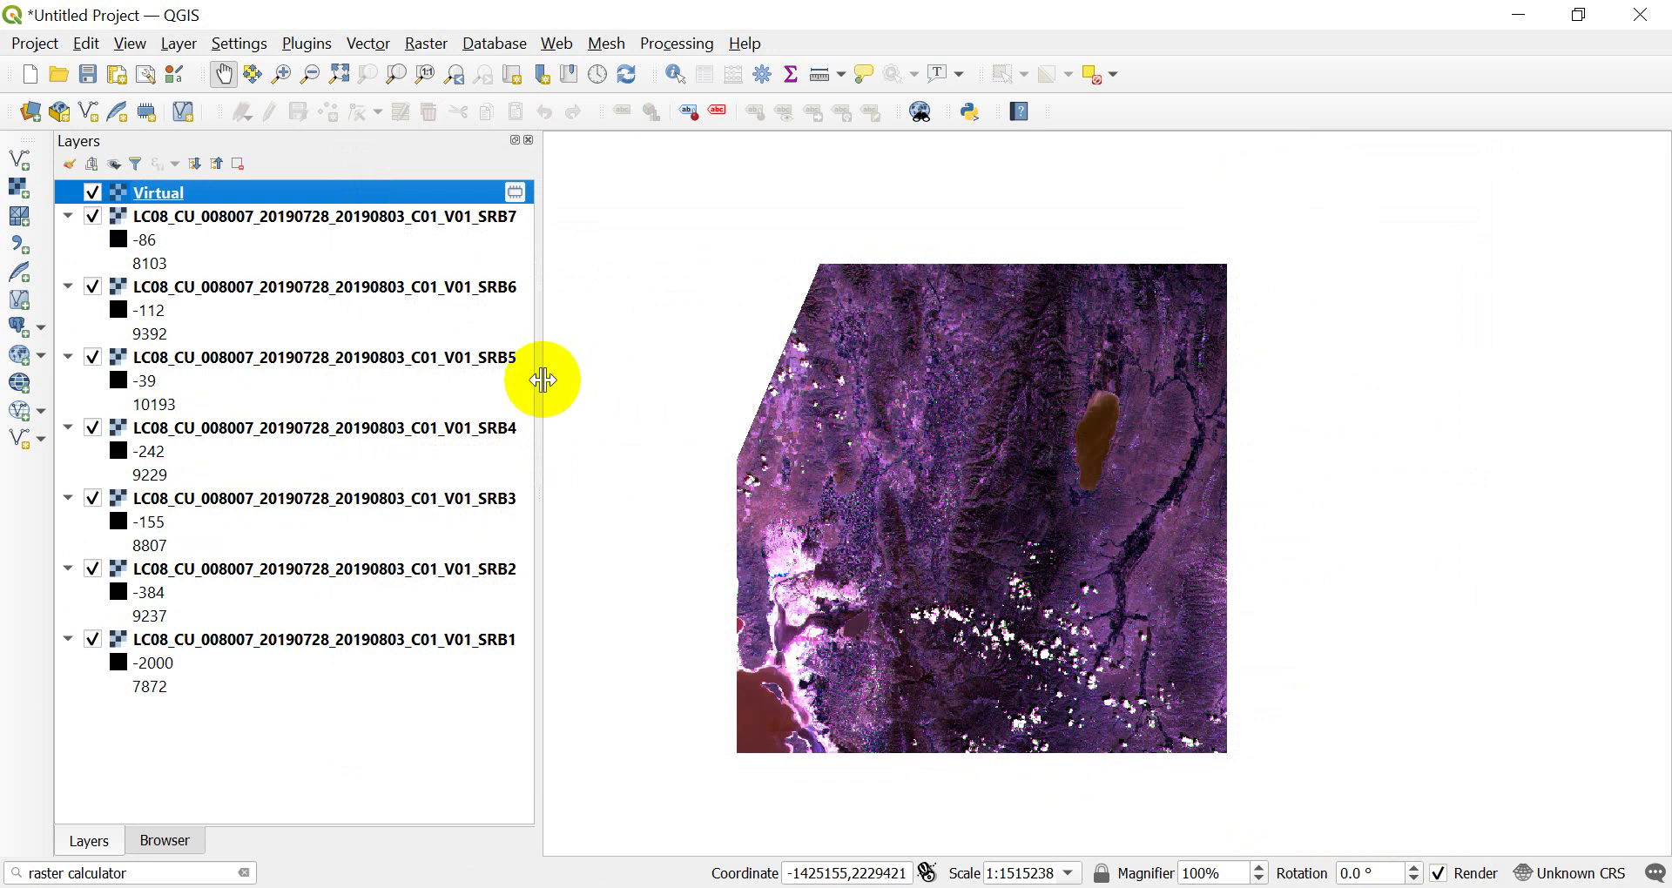
{"action": "left_click_drag", "start_coordinate": [538, 379], "coordinate": [221, 343]}
{"action": "scroll", "coordinate": [771, 435], "scroll_direction": "up", "scroll_amount": 3}
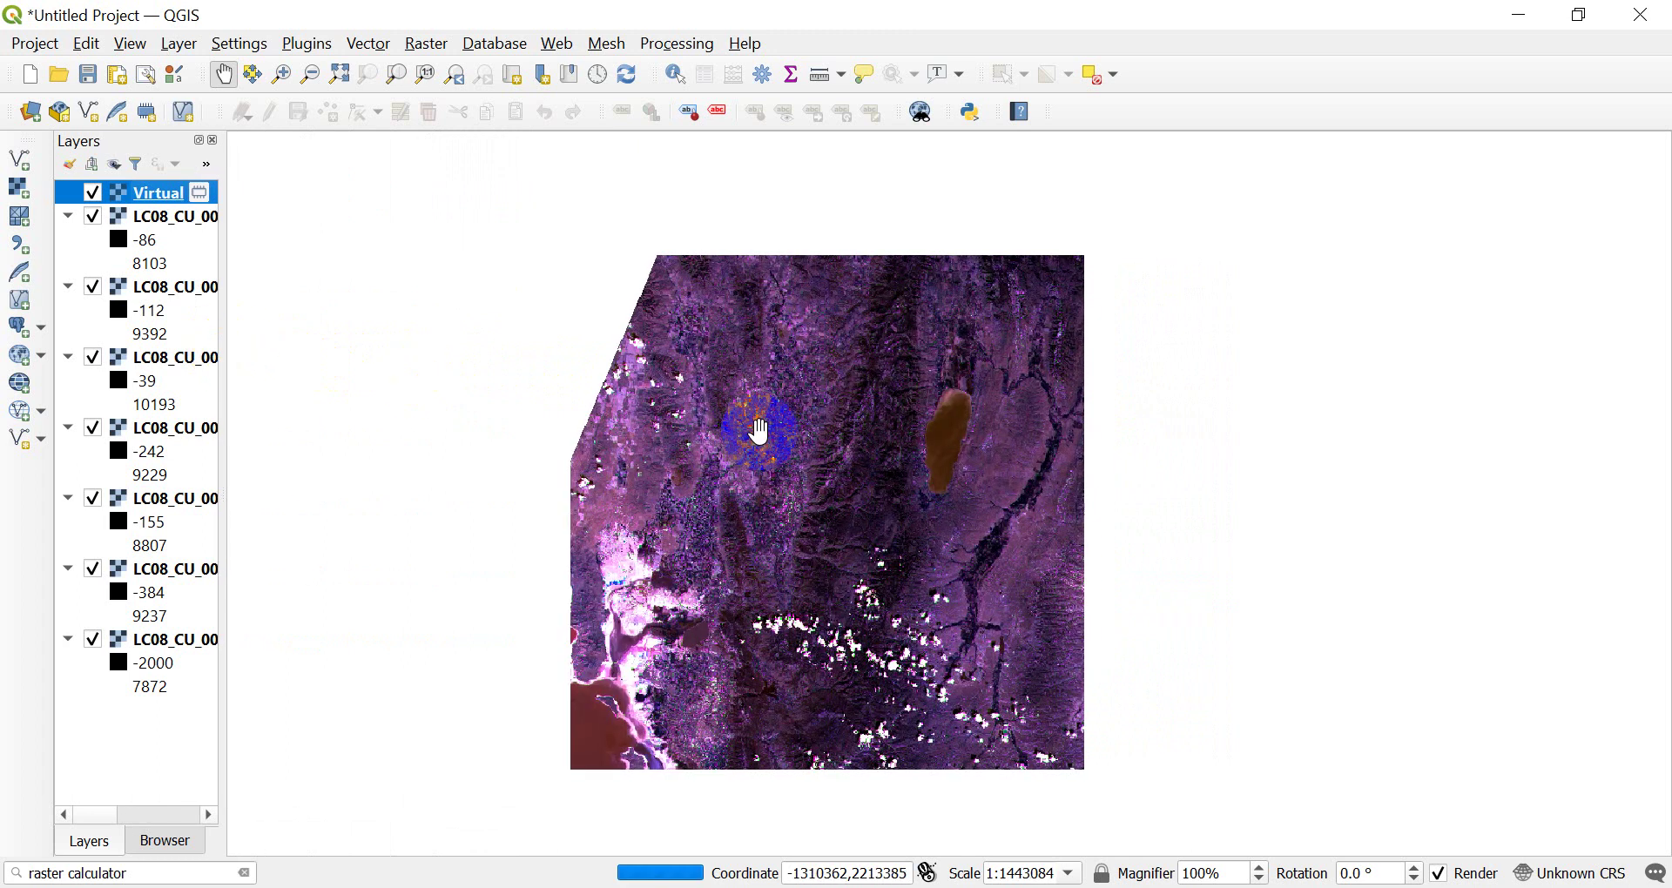
{"action": "left_click", "coordinate": [758, 430]}
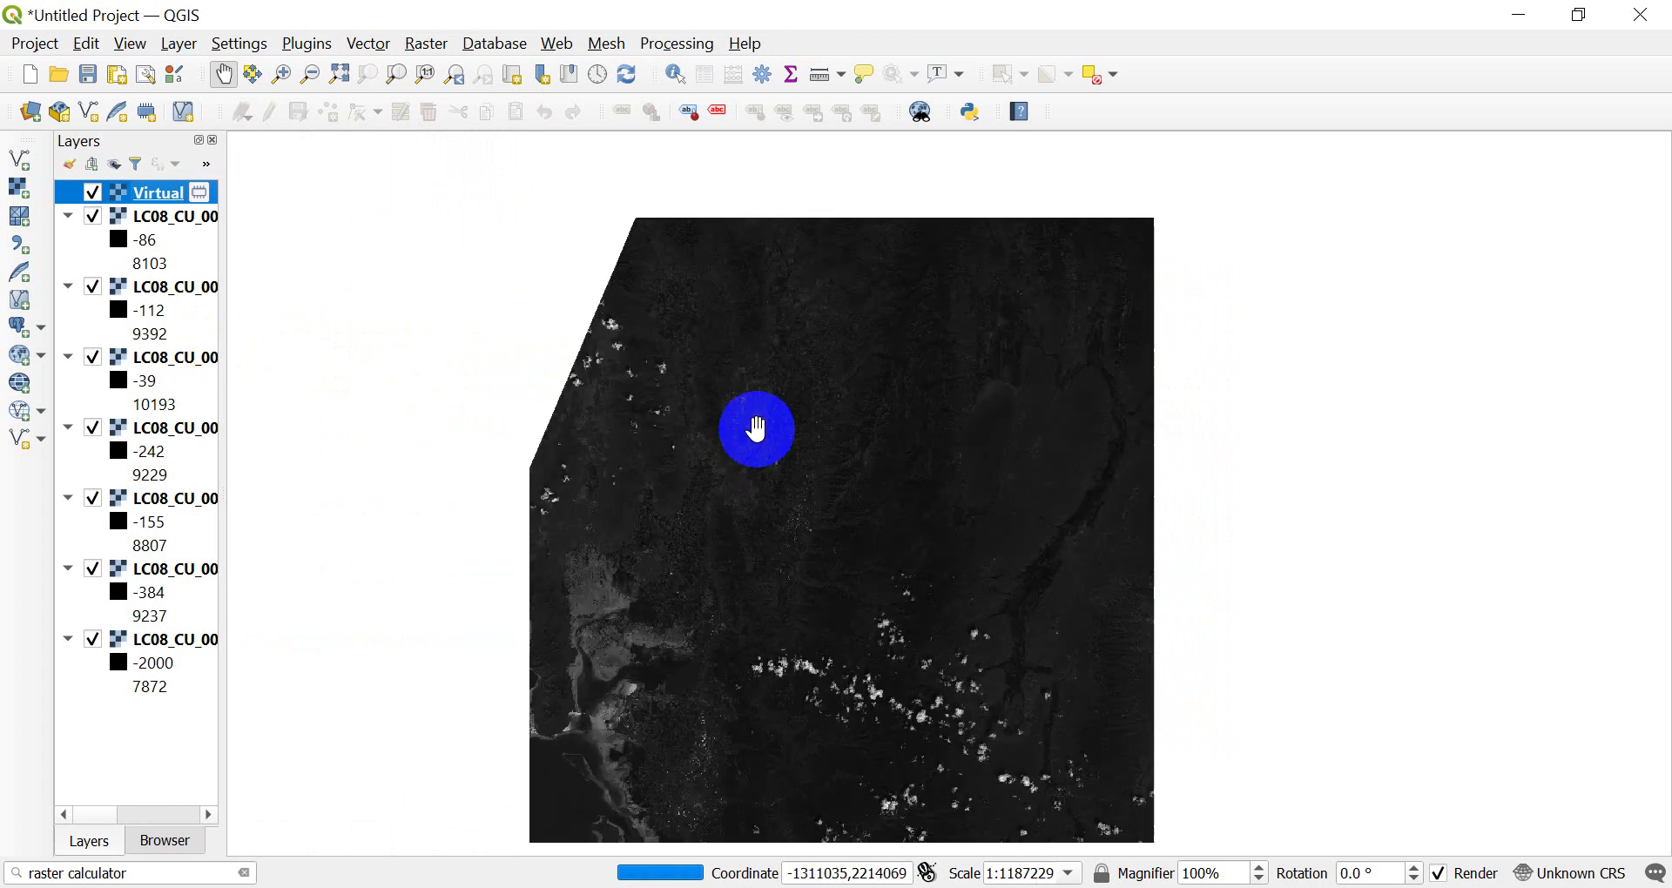
{"action": "left_click_drag", "start_coordinate": [759, 430], "coordinate": [771, 385]}
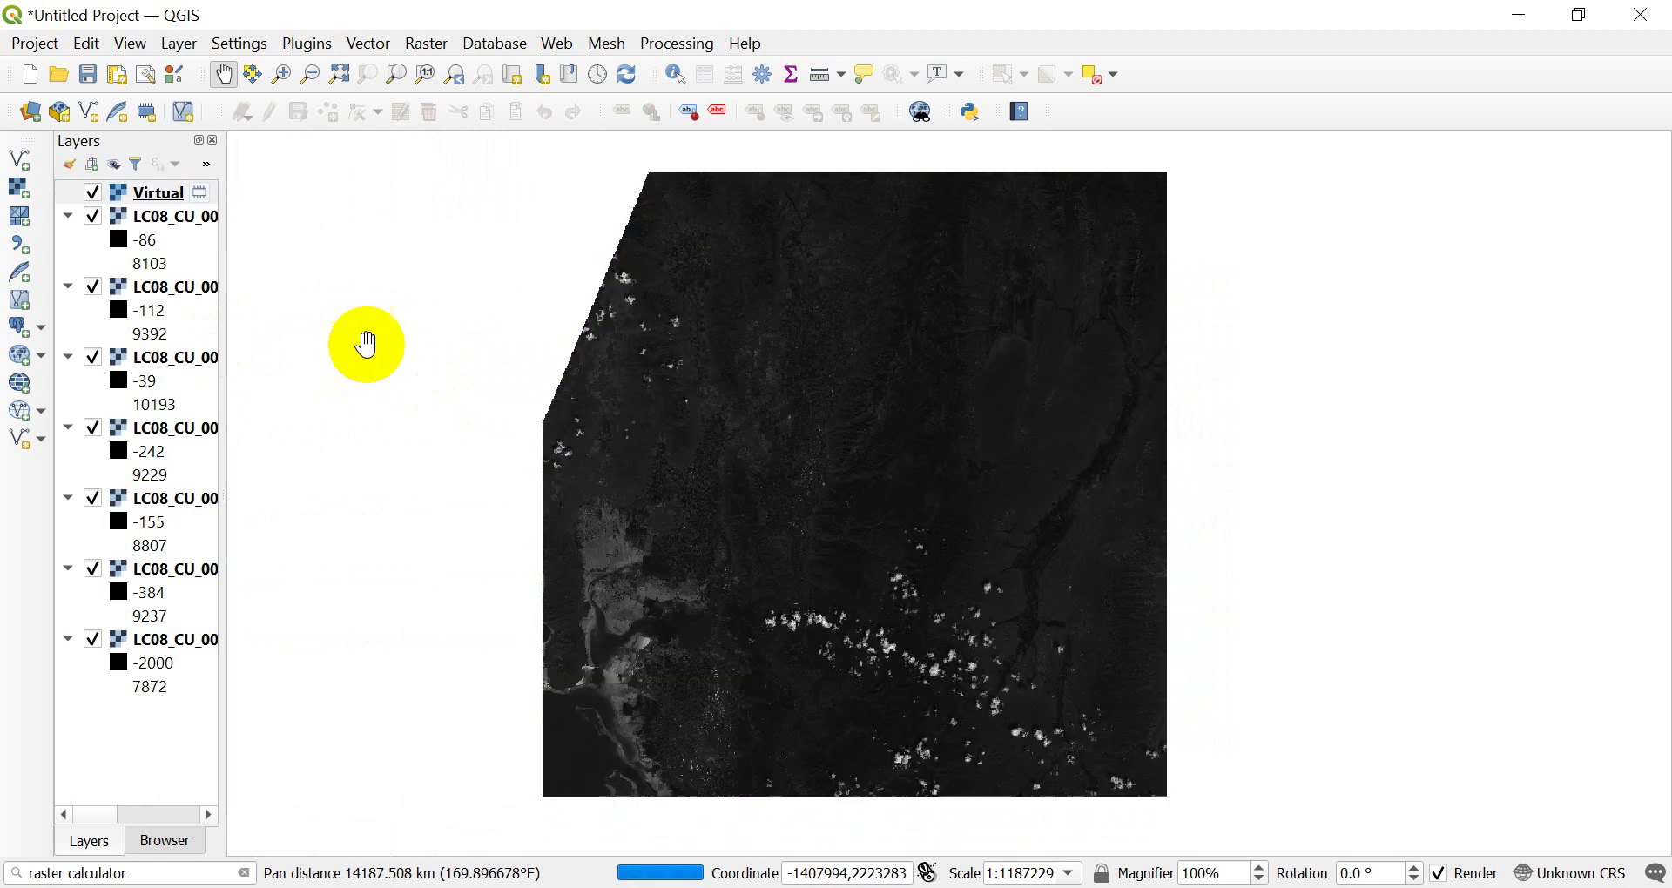
- Remove the seven individual band layers, leaving only the Virtual layer
{"action": "left_click", "coordinate": [166, 218]}
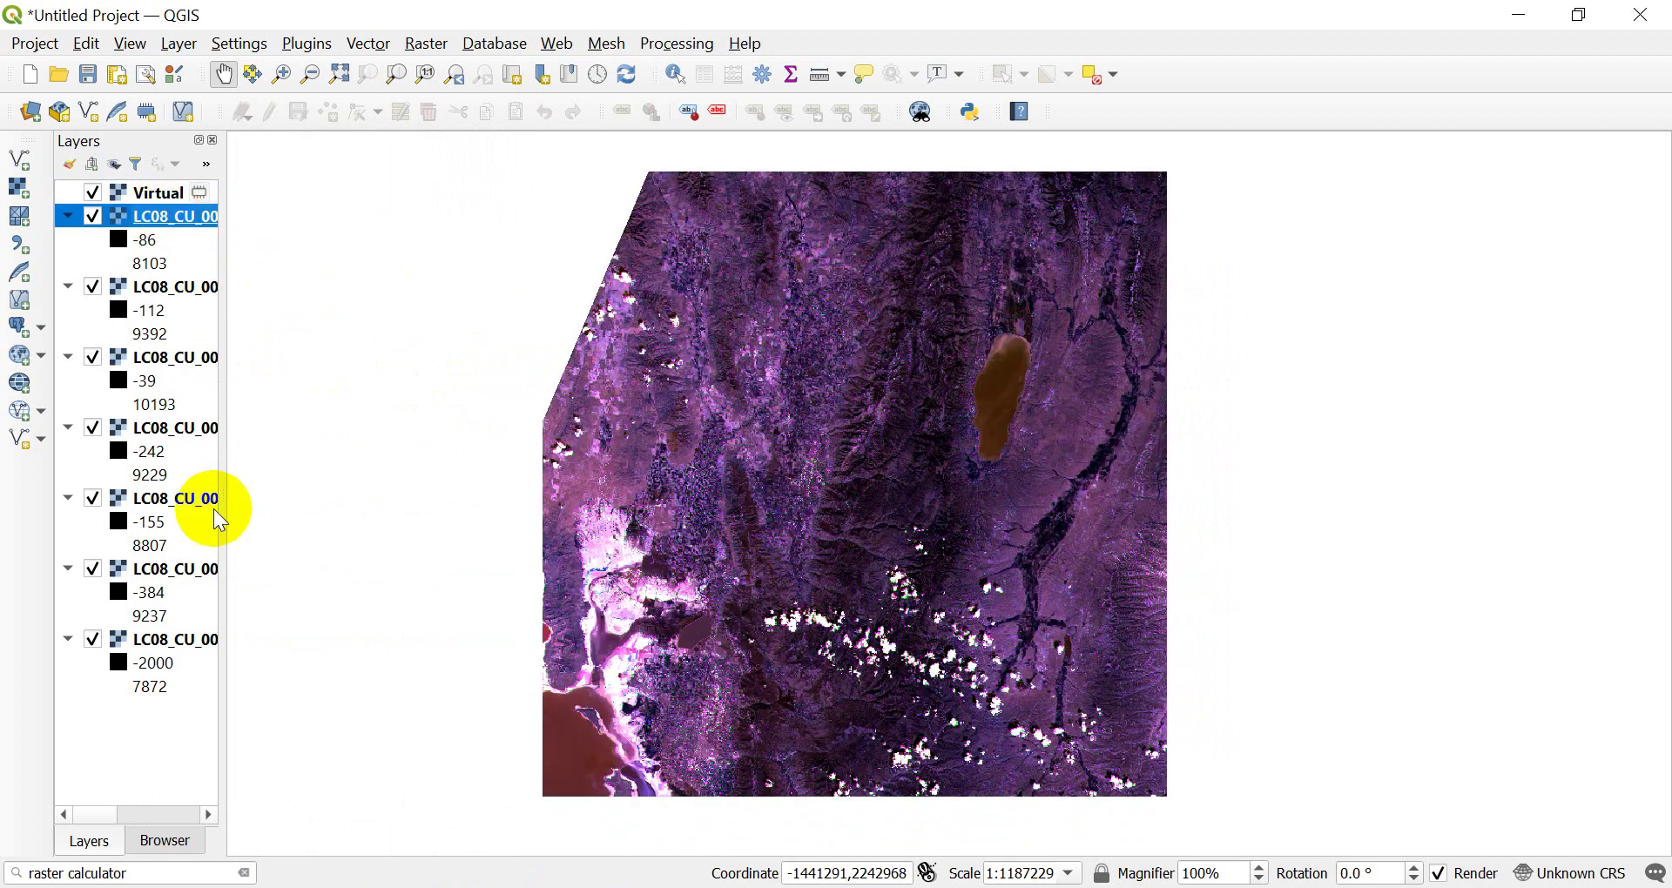
{"action": "left_click", "coordinate": [187, 645], "text": "shift"}
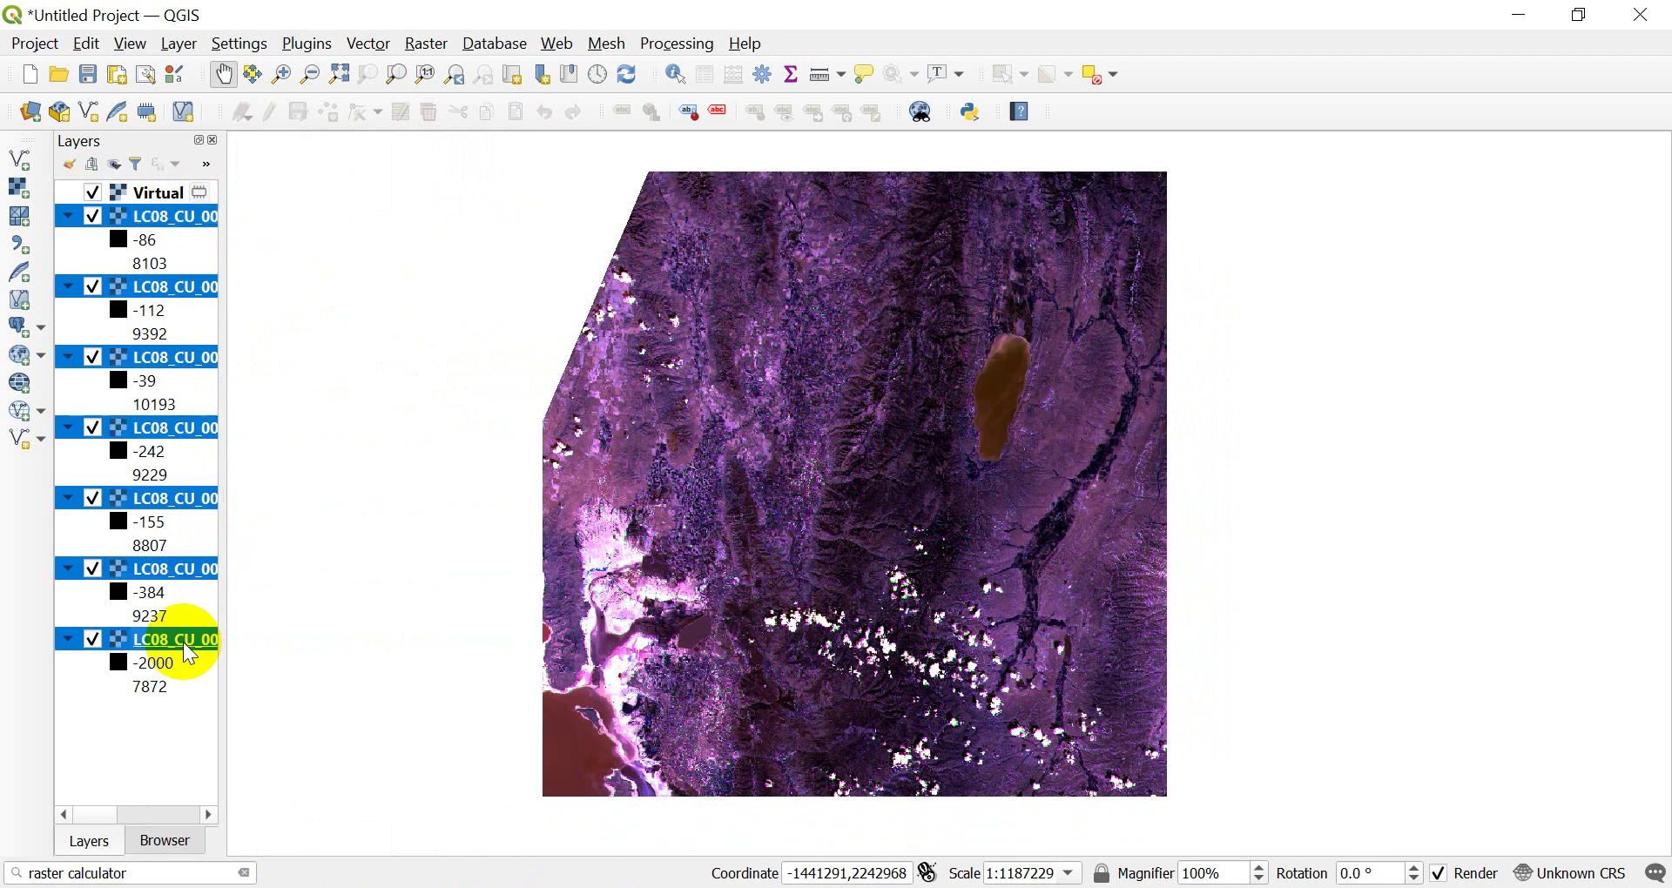
{"action": "right_click", "coordinate": [183, 641]}
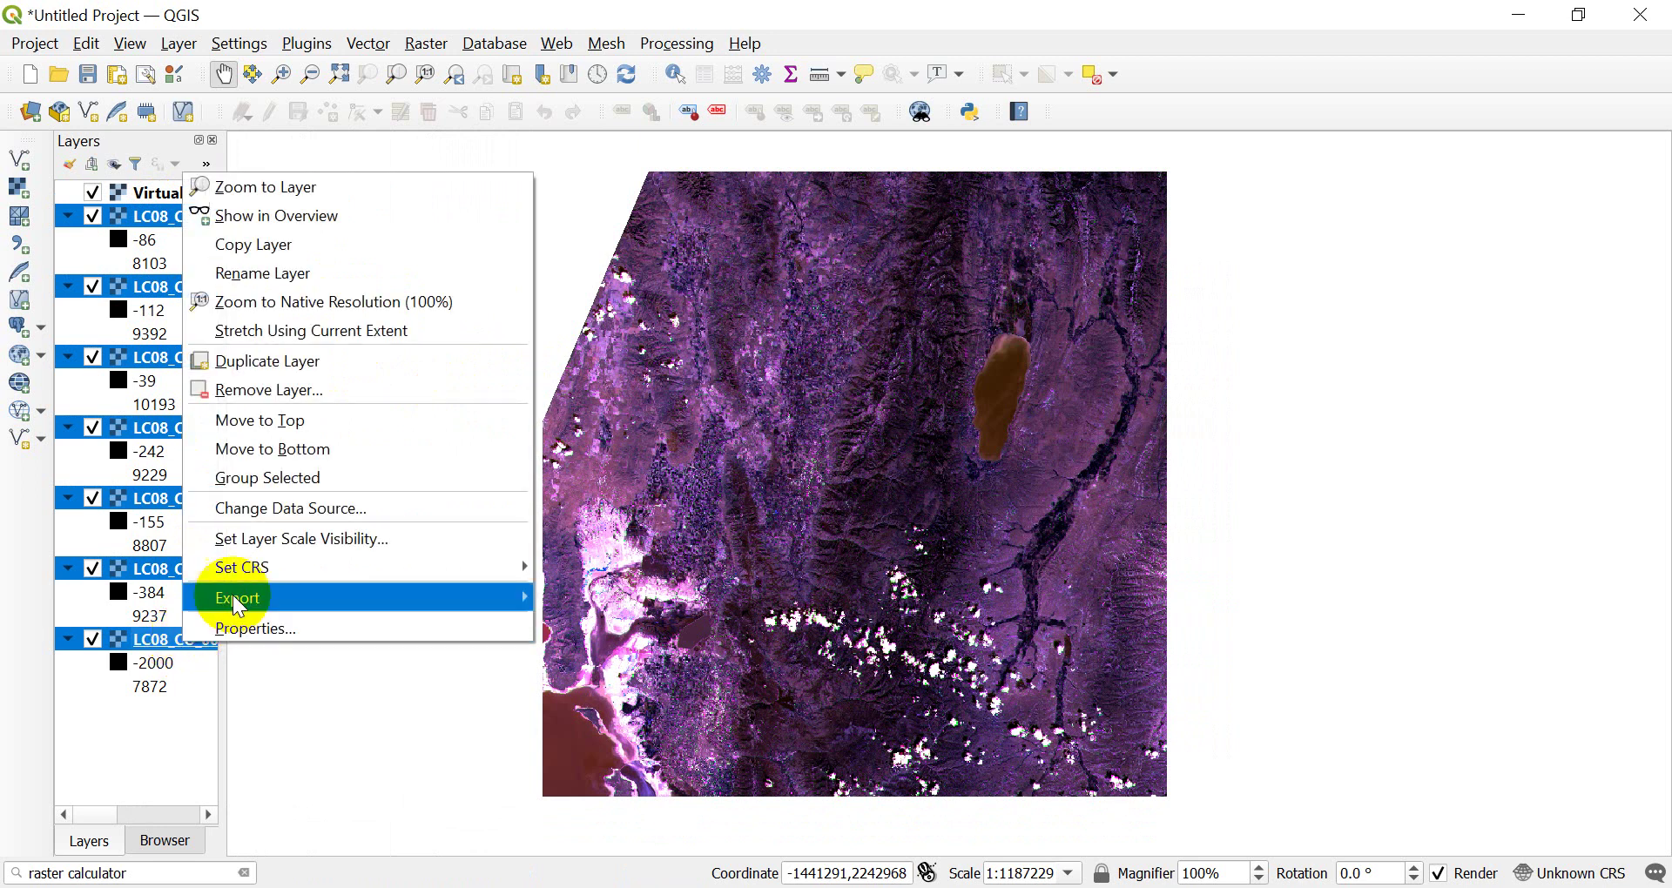
{"action": "left_click", "coordinate": [277, 391]}
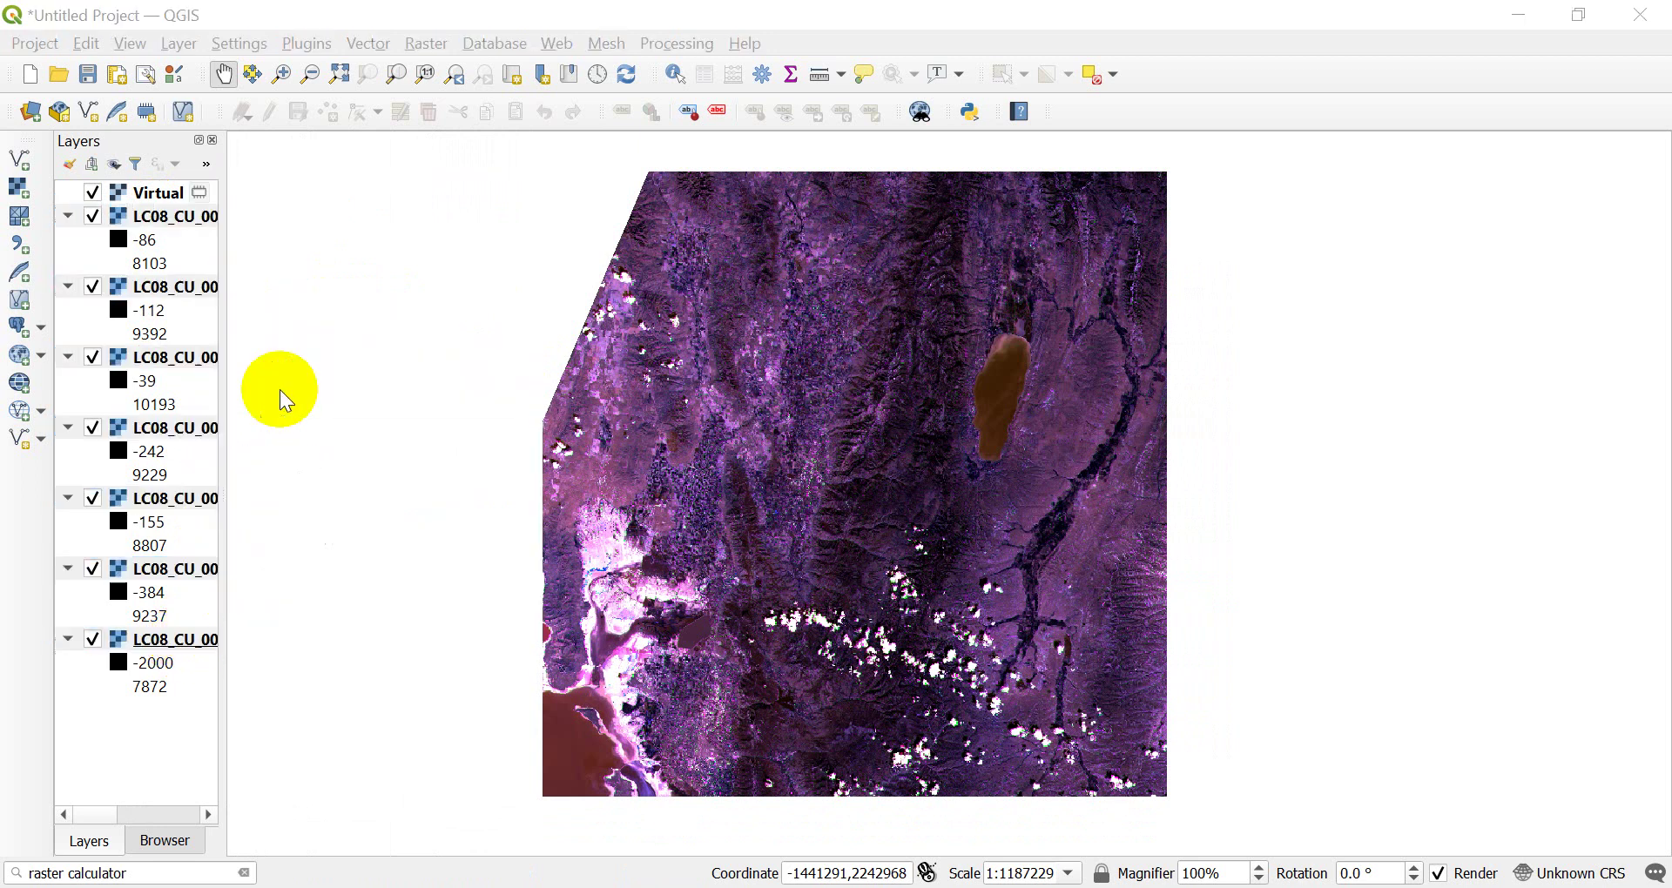
{"action": "left_click", "coordinate": [845, 488]}
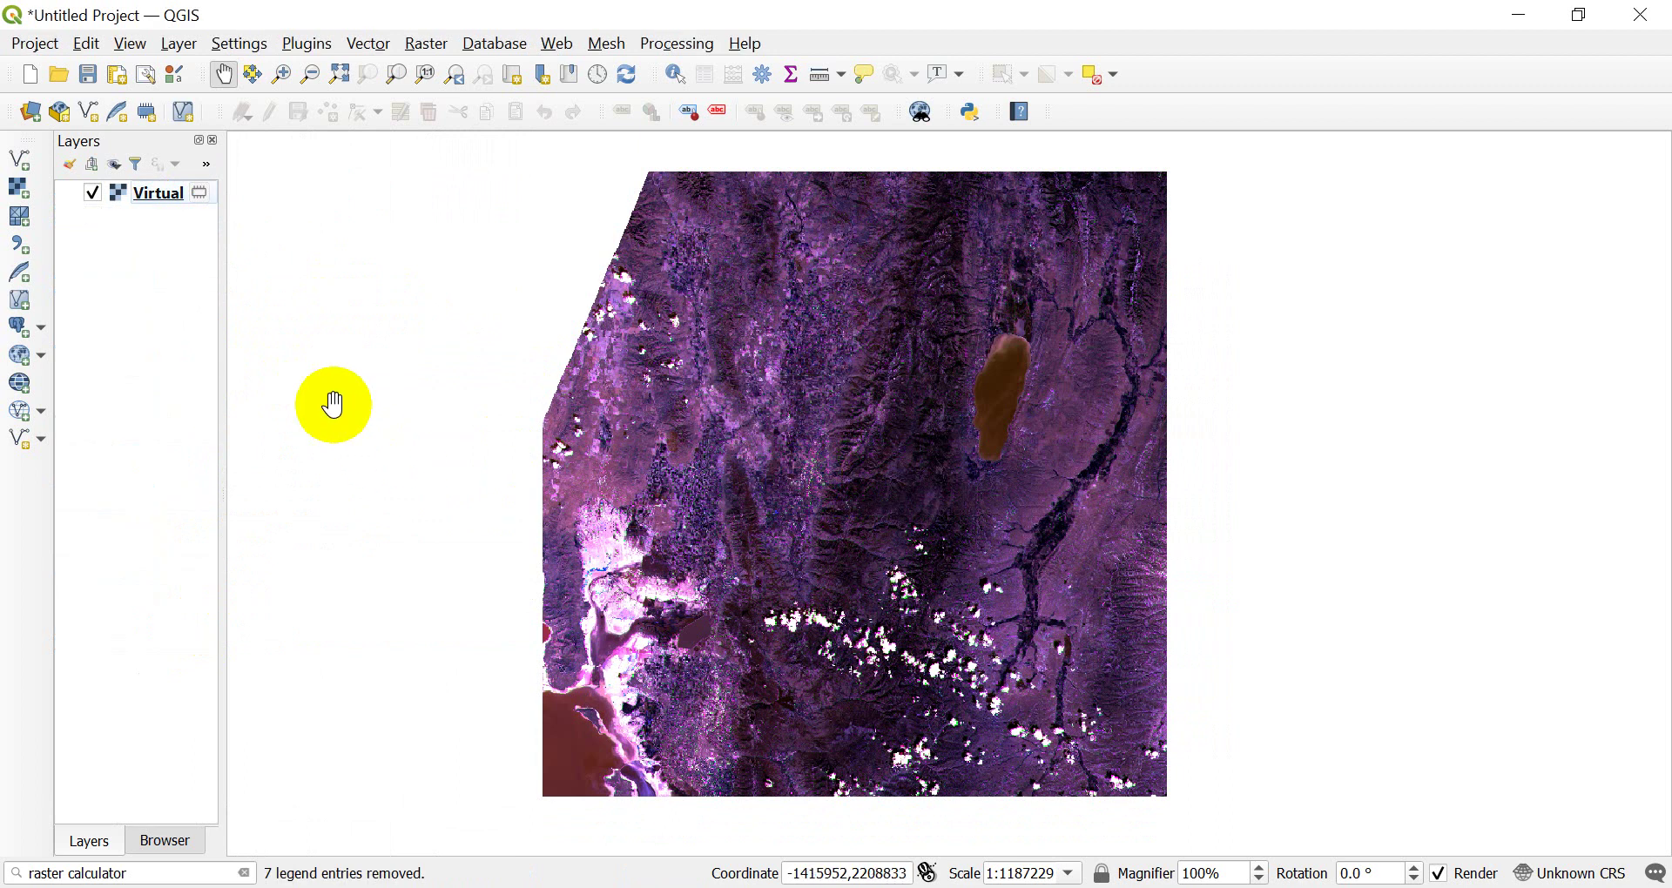
{"action": "left_click_drag", "start_coordinate": [218, 352], "coordinate": [254, 343]}
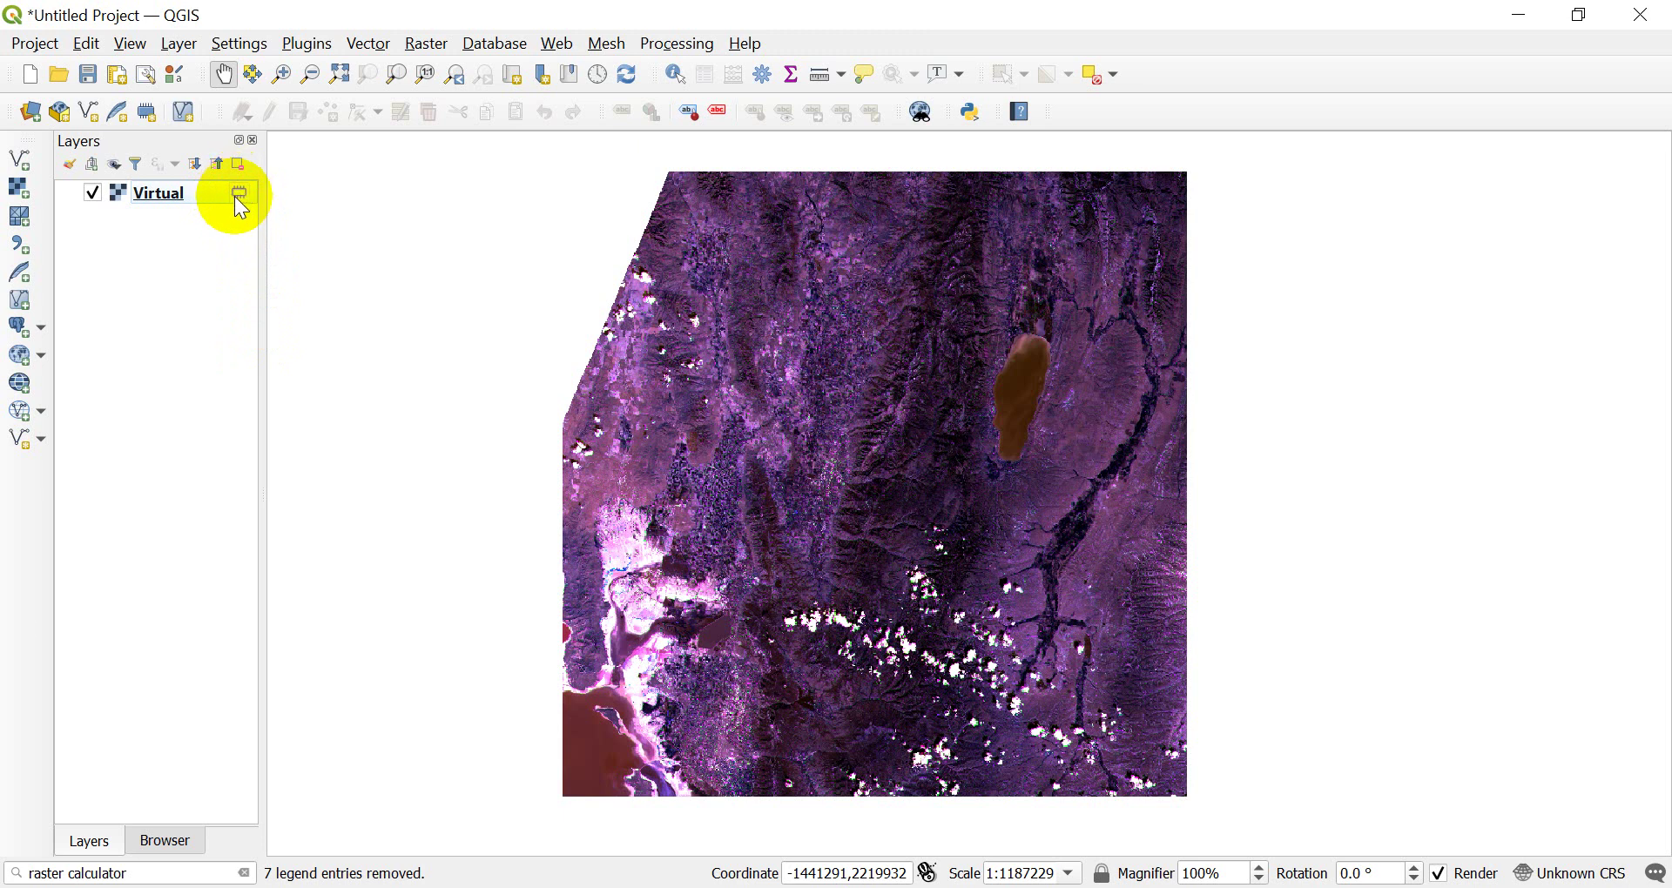
{"action": "mouse_move", "coordinate": [241, 213]}
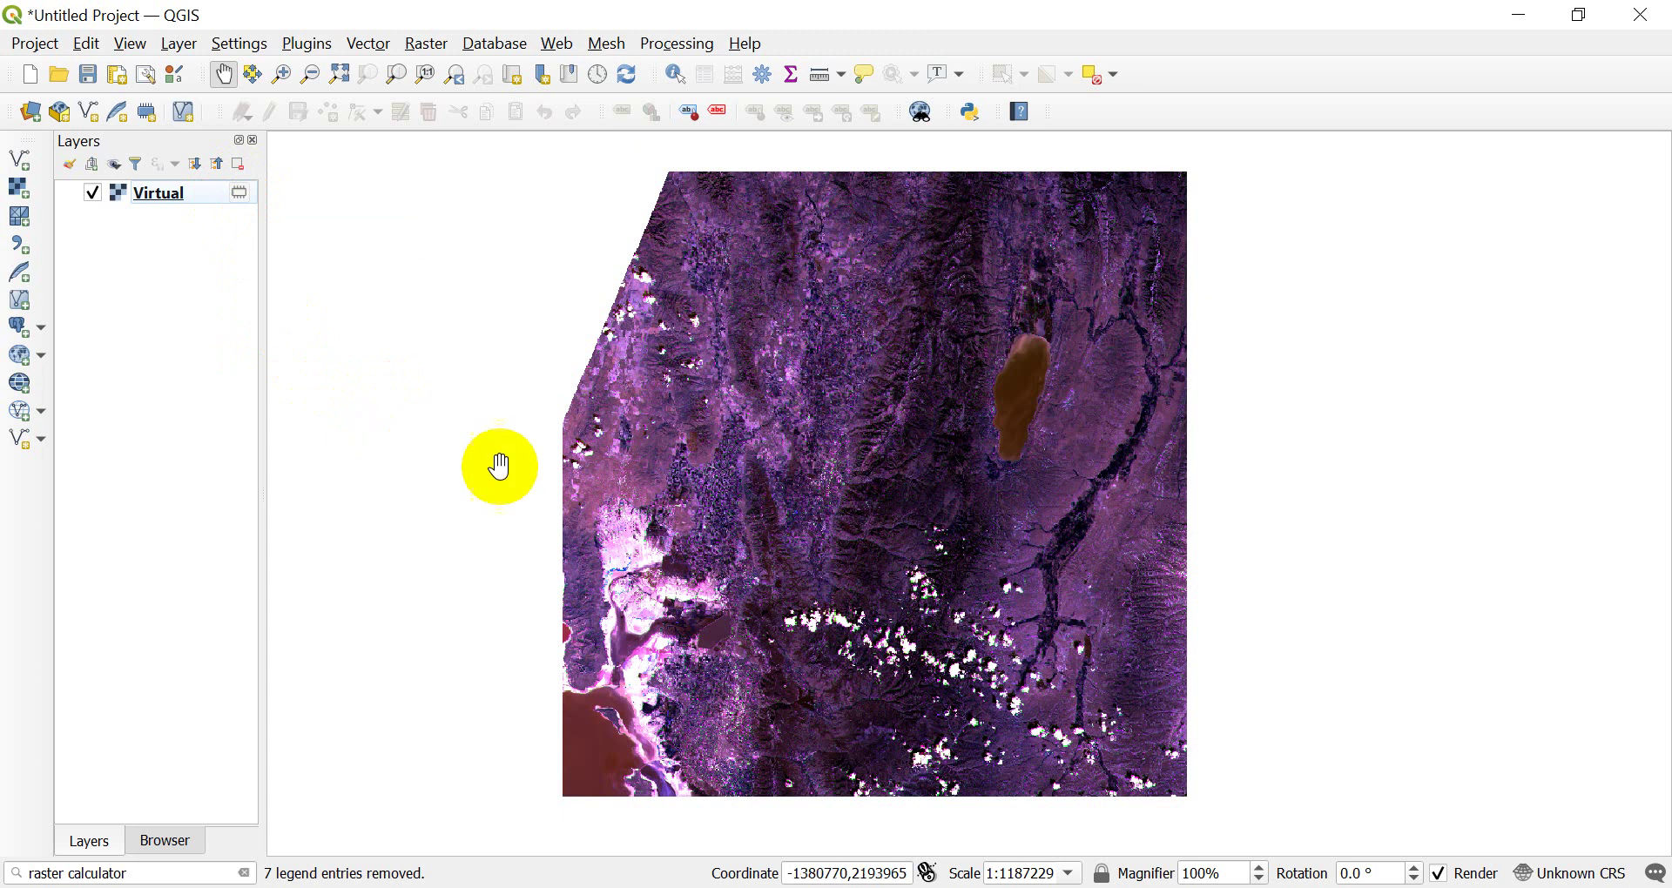
- Open the Virtual layer's Symbology properties, showing Multiband color with Bands 1, 2, 3
{"action": "left_click", "coordinate": [157, 197]}
{"action": "double_click", "coordinate": [158, 197]}
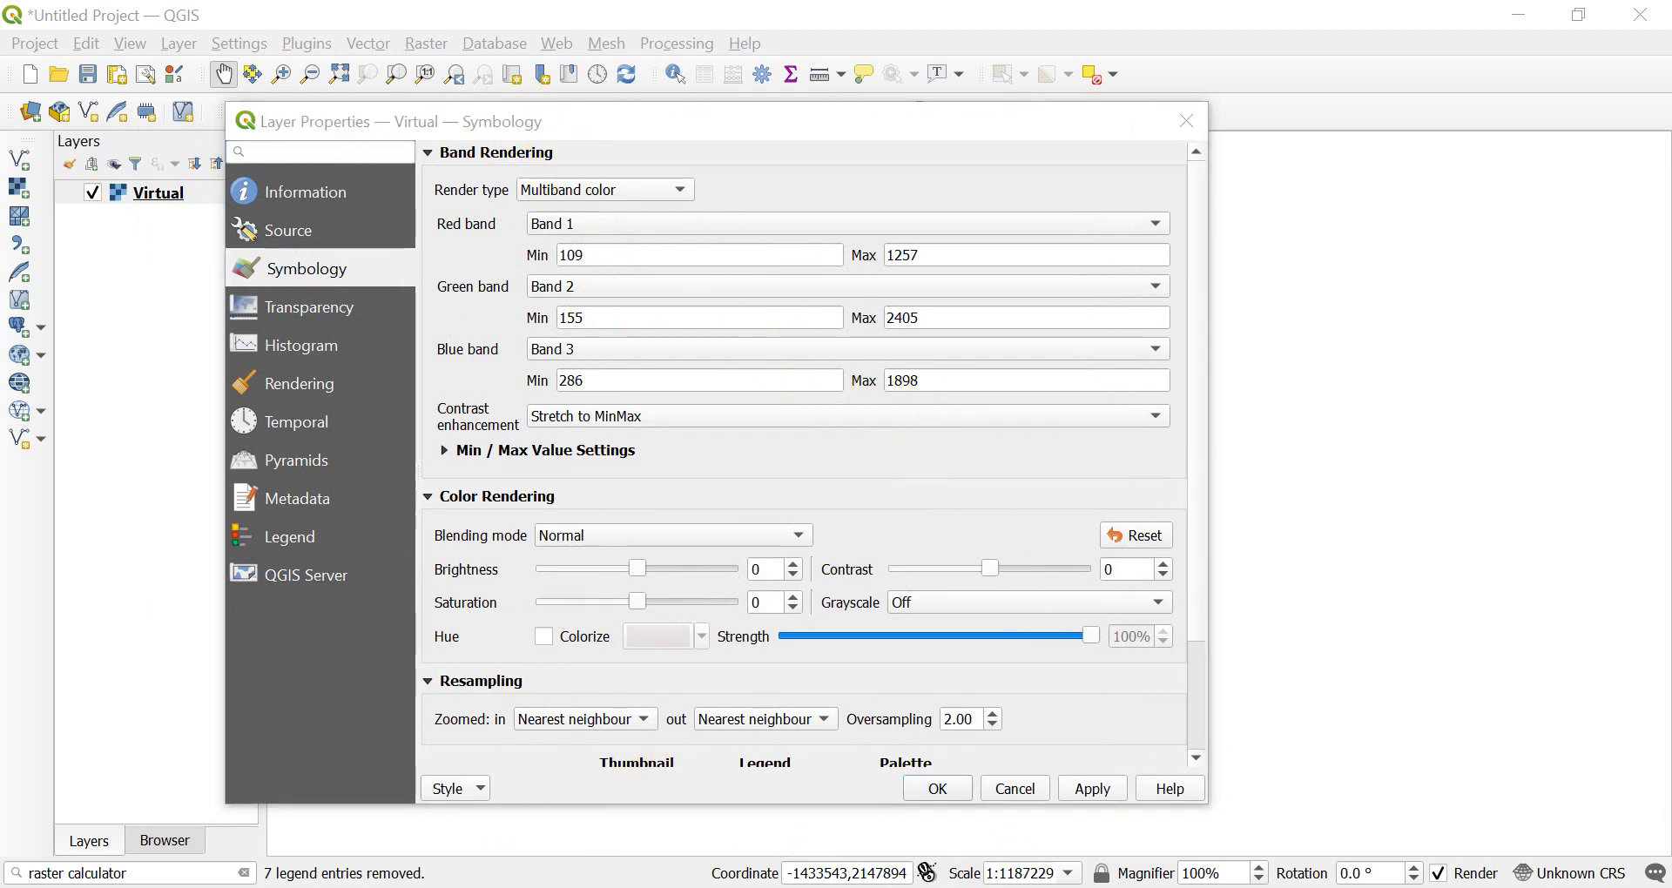
- Search Chrome for 'landsat 8 bands' and scroll the results
{"action": "left_click", "coordinate": [627, 766]}
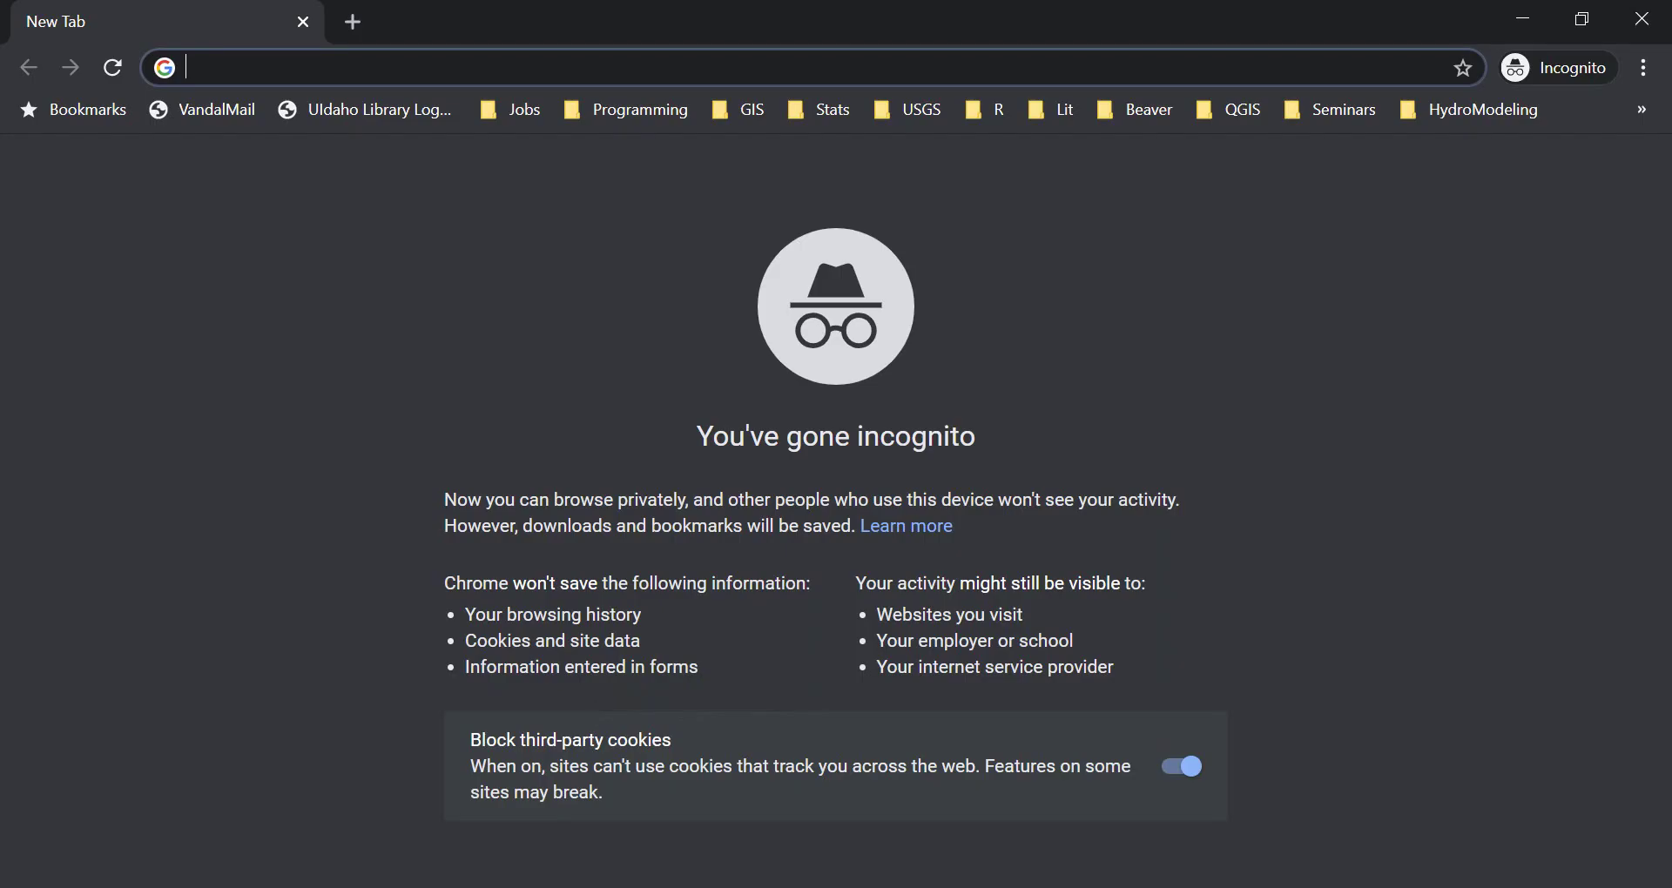
{"action": "type", "text": "lands"}
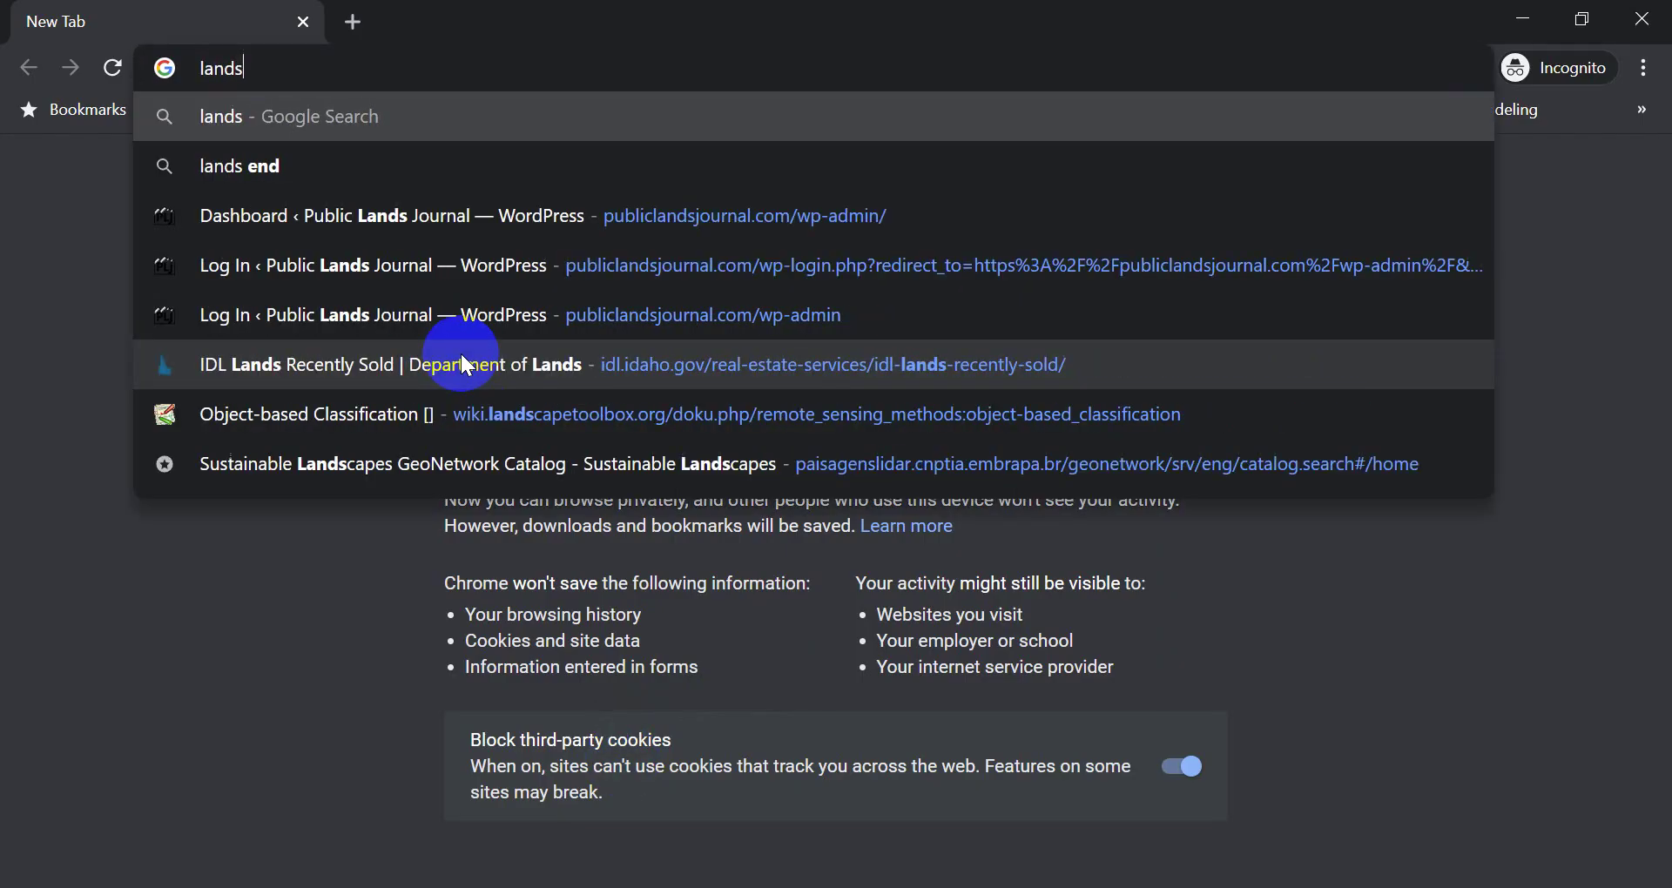
{"action": "type", "text": "at 8 bands"}
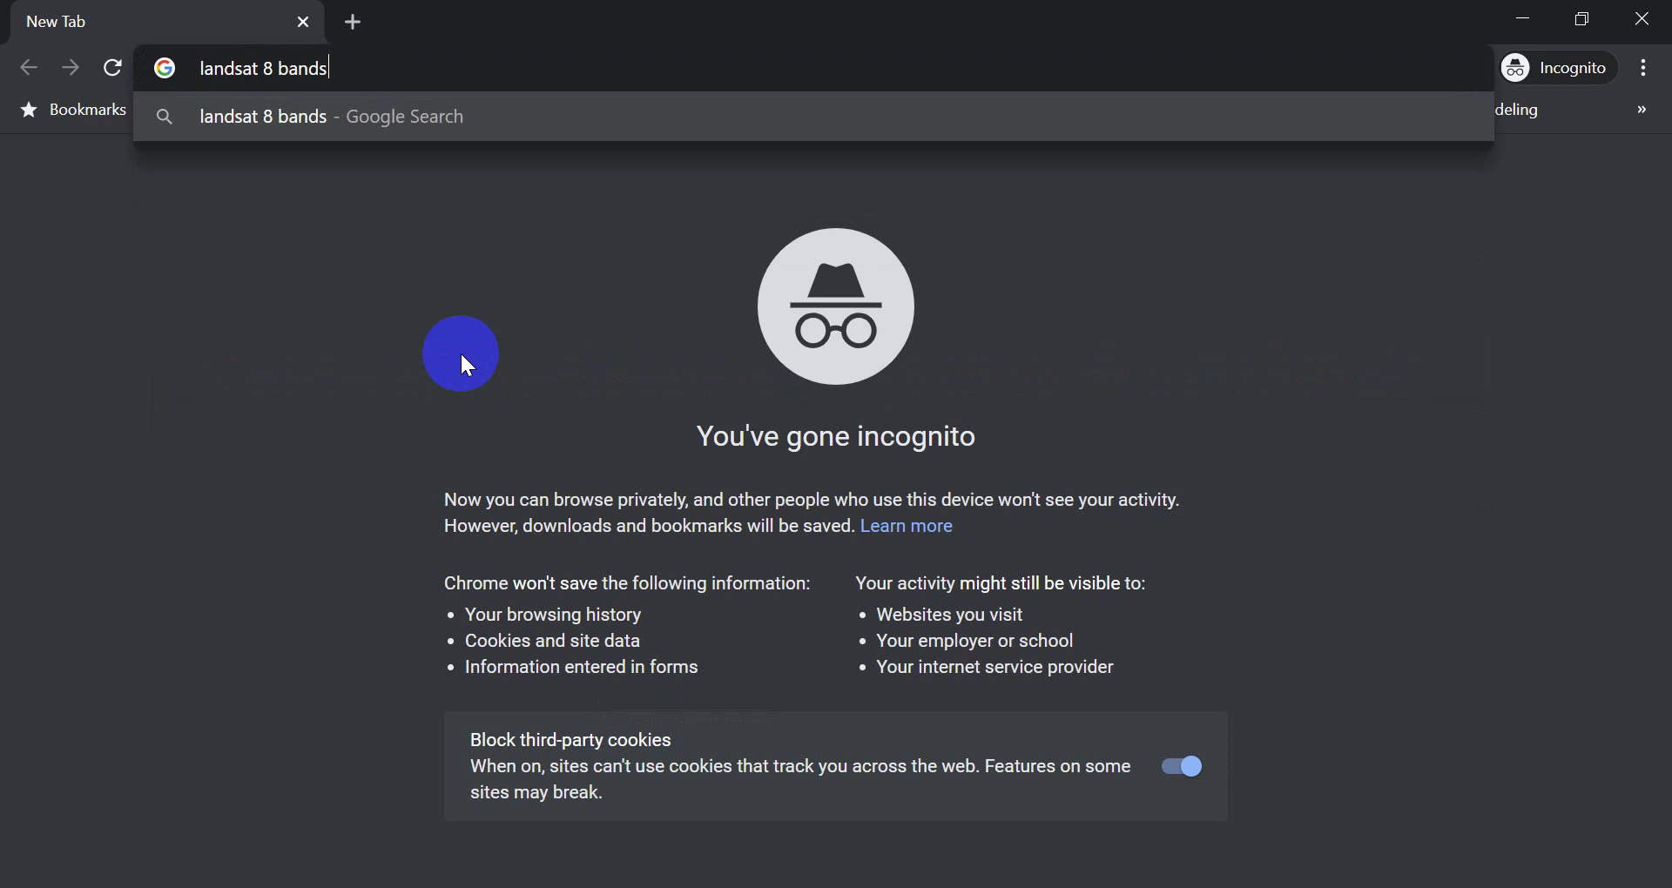
{"action": "key", "text": "Return"}
{"action": "scroll", "coordinate": [435, 374], "scroll_direction": "down", "scroll_amount": 3}
{"action": "scroll", "coordinate": [418, 470], "scroll_direction": "up", "scroll_amount": 1}
{"action": "scroll", "coordinate": [427, 407], "scroll_direction": "down", "scroll_amount": 2}
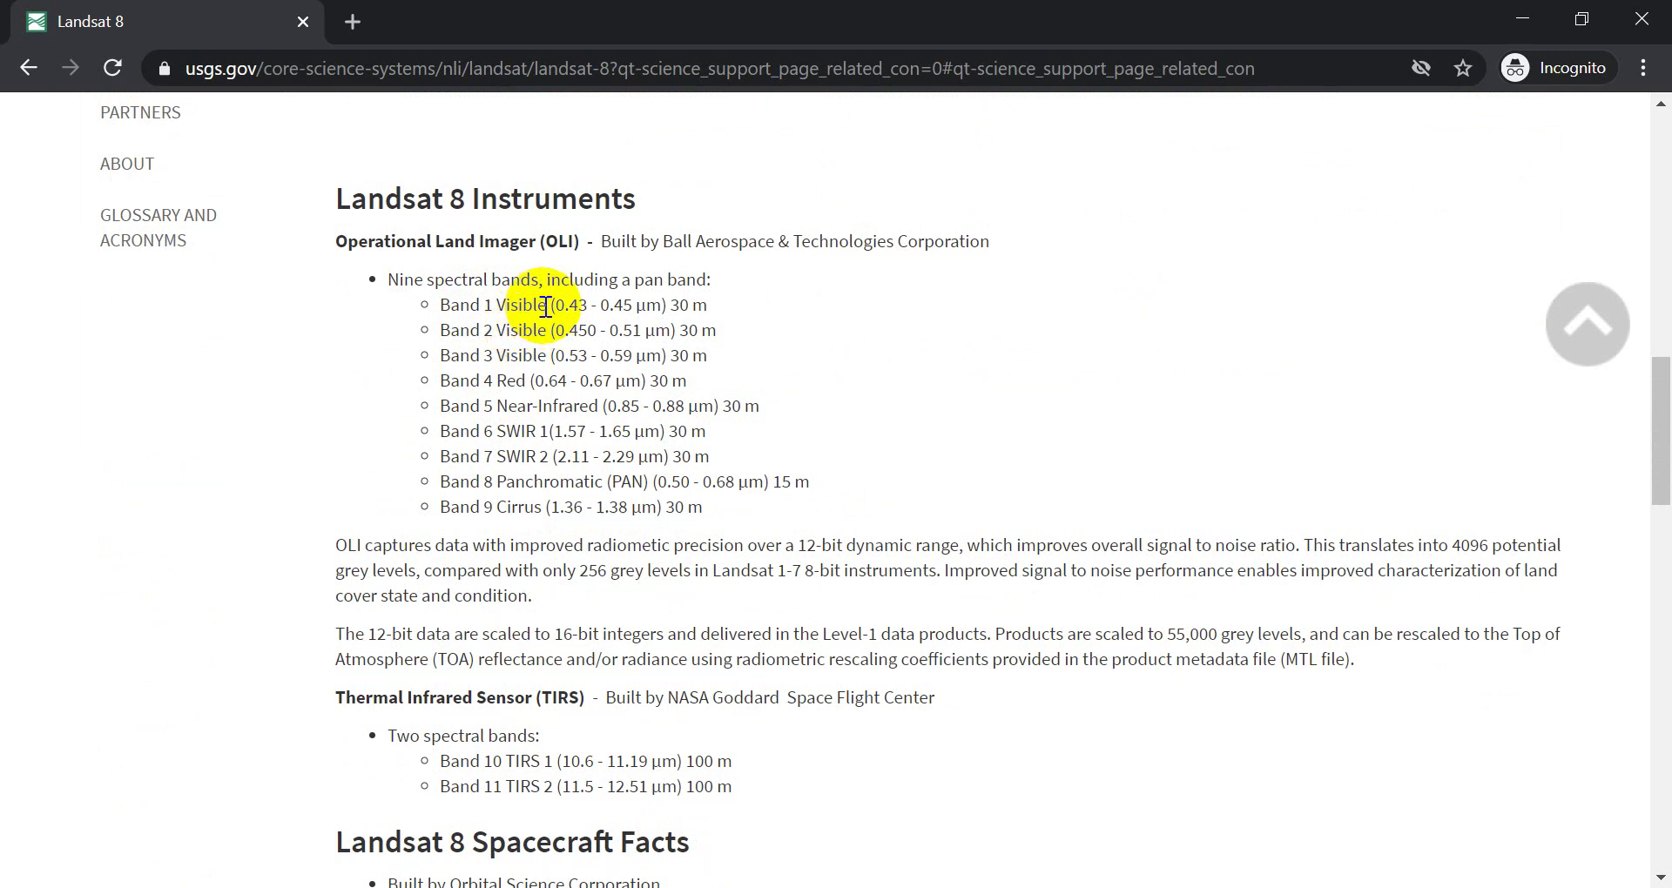
- Highlight the Band 1–4 entries and Band 2's wavelength range on the USGS page
{"action": "left_click_drag", "start_coordinate": [547, 304], "coordinate": [441, 306]}
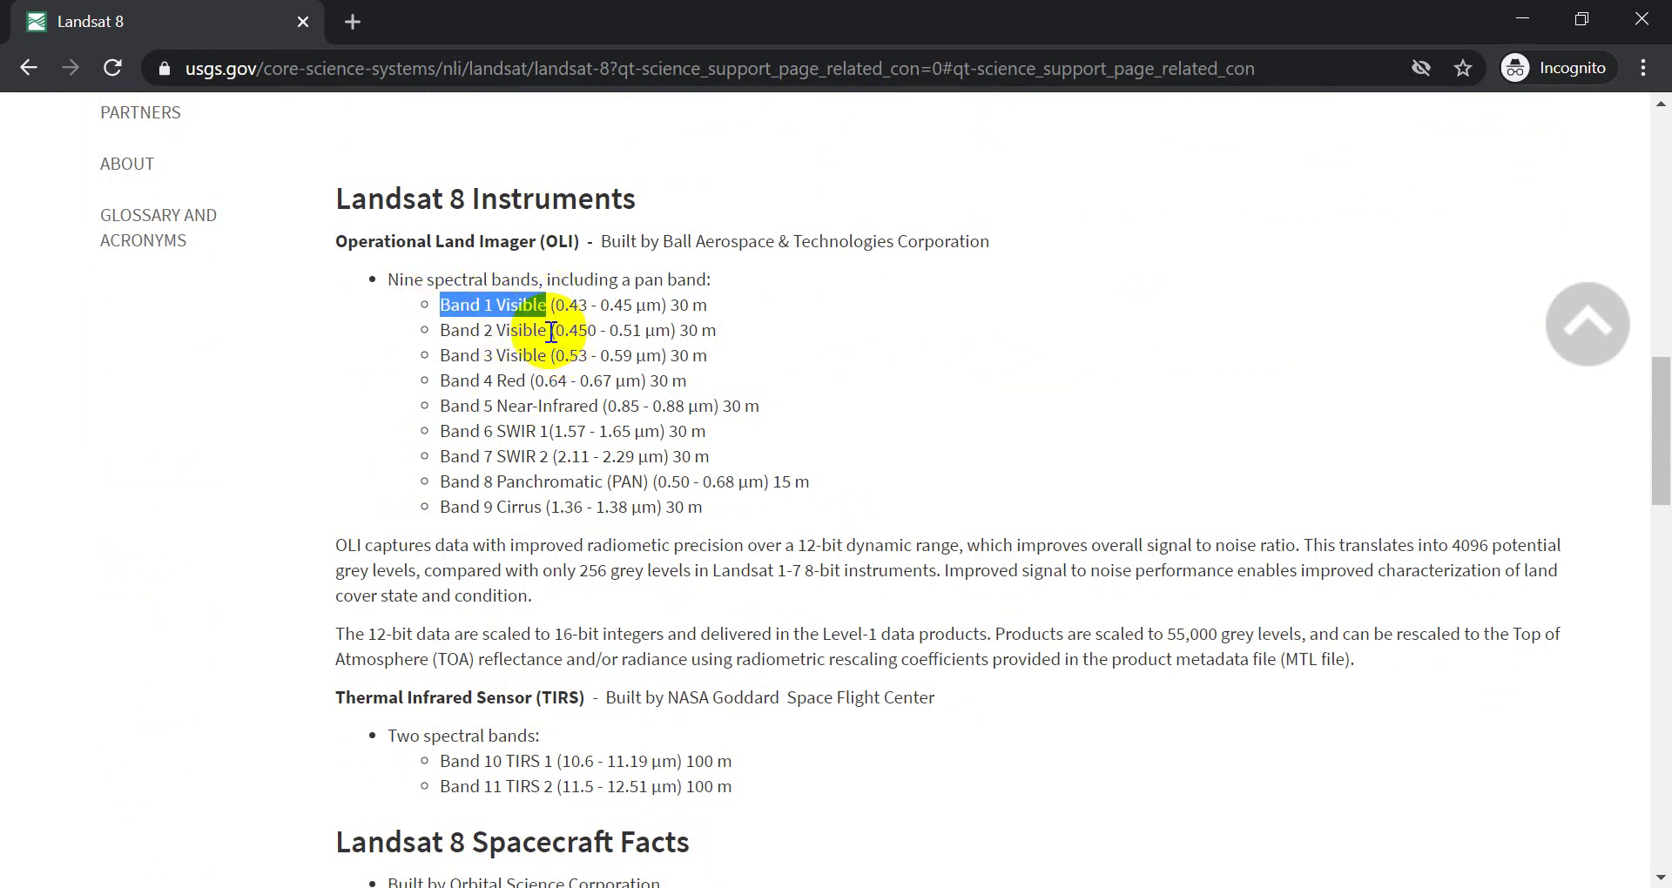
{"action": "left_click_drag", "start_coordinate": [546, 330], "coordinate": [438, 330]}
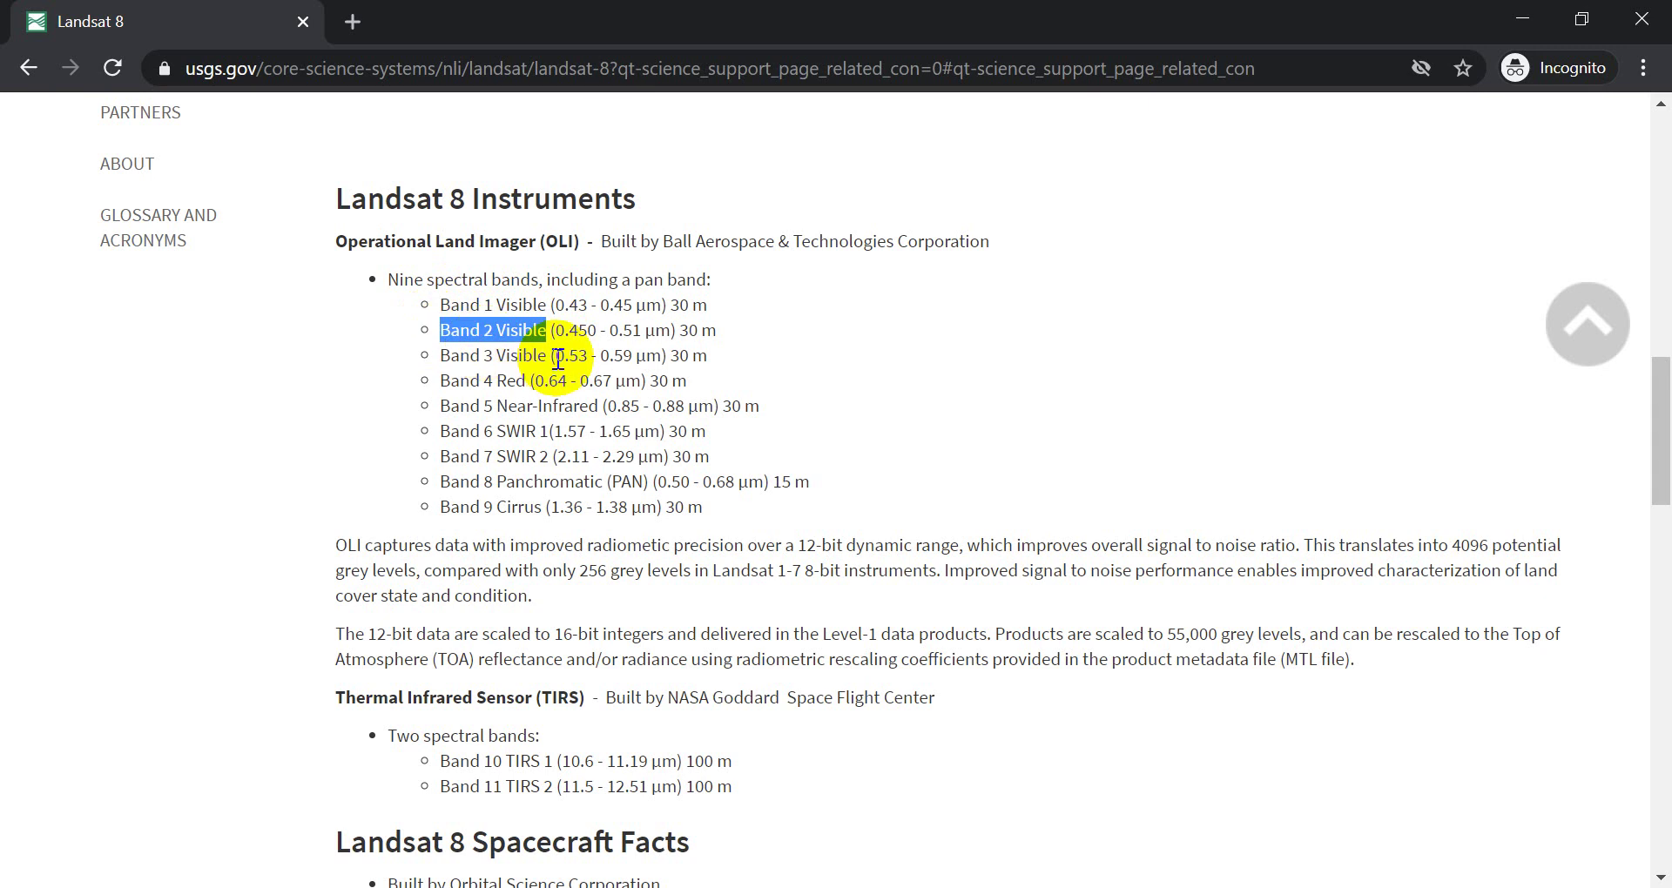
{"action": "left_click_drag", "start_coordinate": [551, 350], "coordinate": [433, 384]}
{"action": "left_click", "coordinate": [574, 391]}
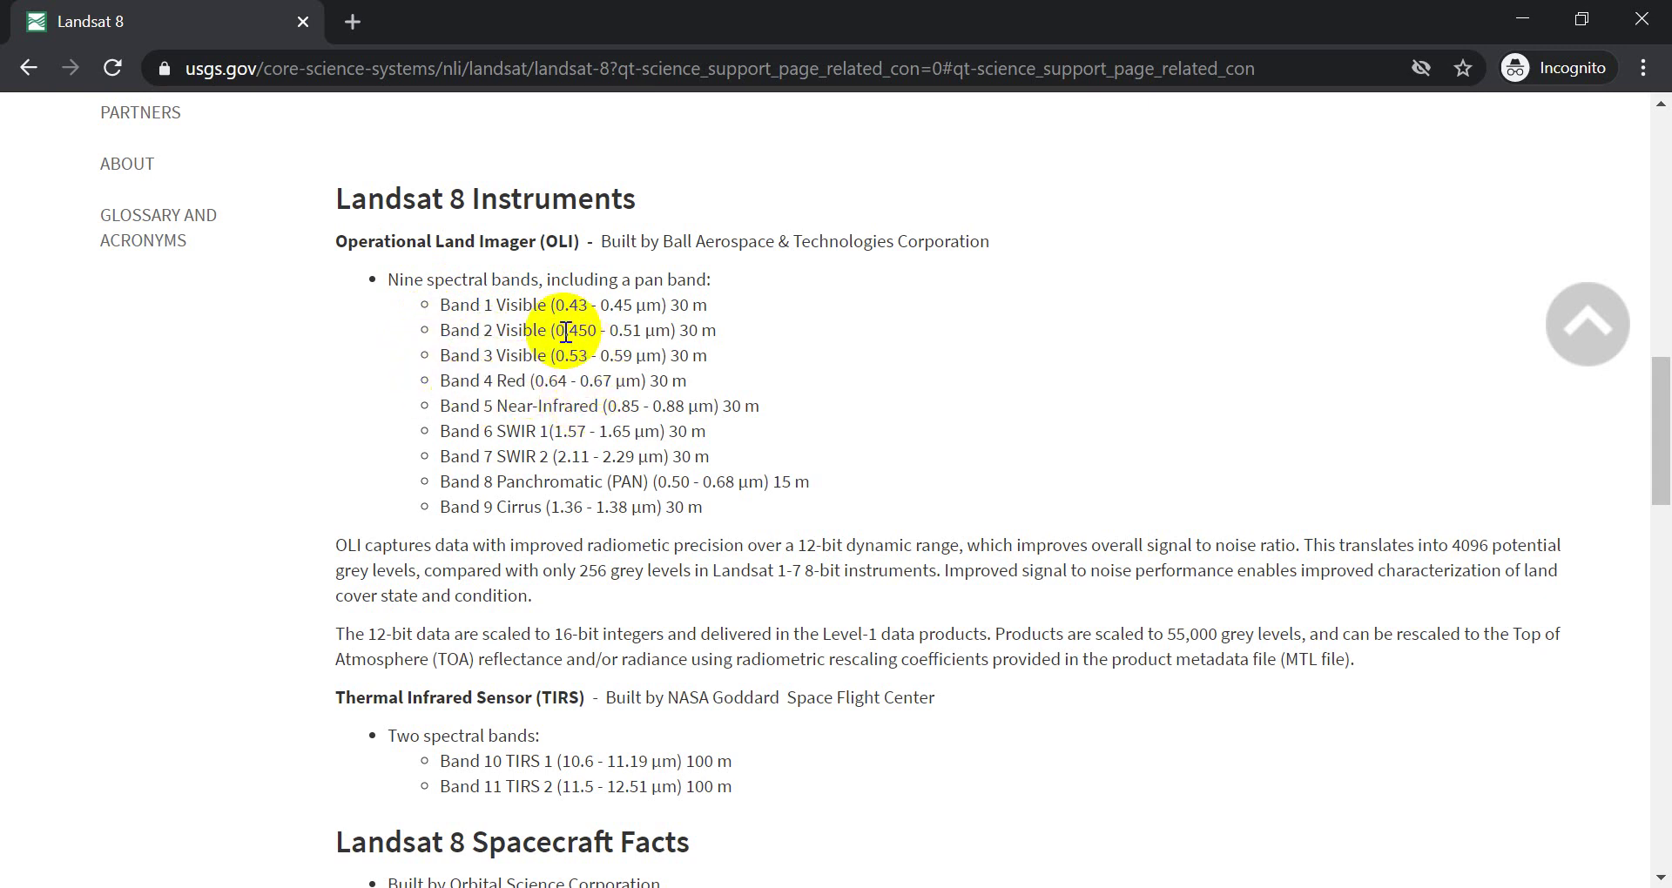
{"action": "left_click_drag", "start_coordinate": [560, 334], "coordinate": [657, 335]}
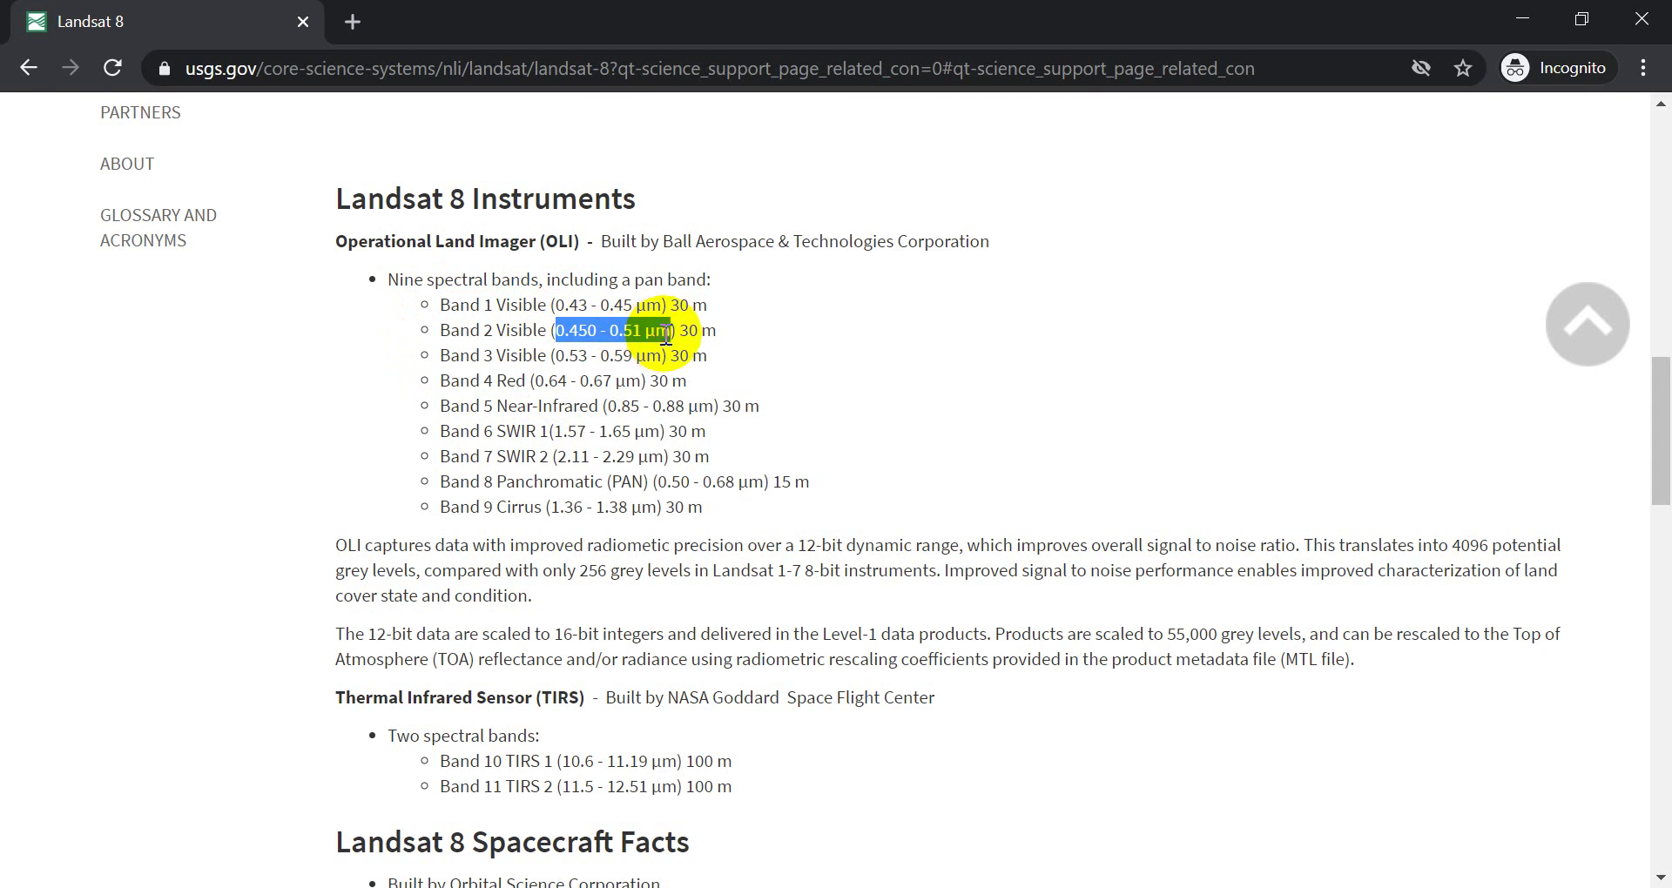
{"action": "left_click", "coordinate": [665, 370]}
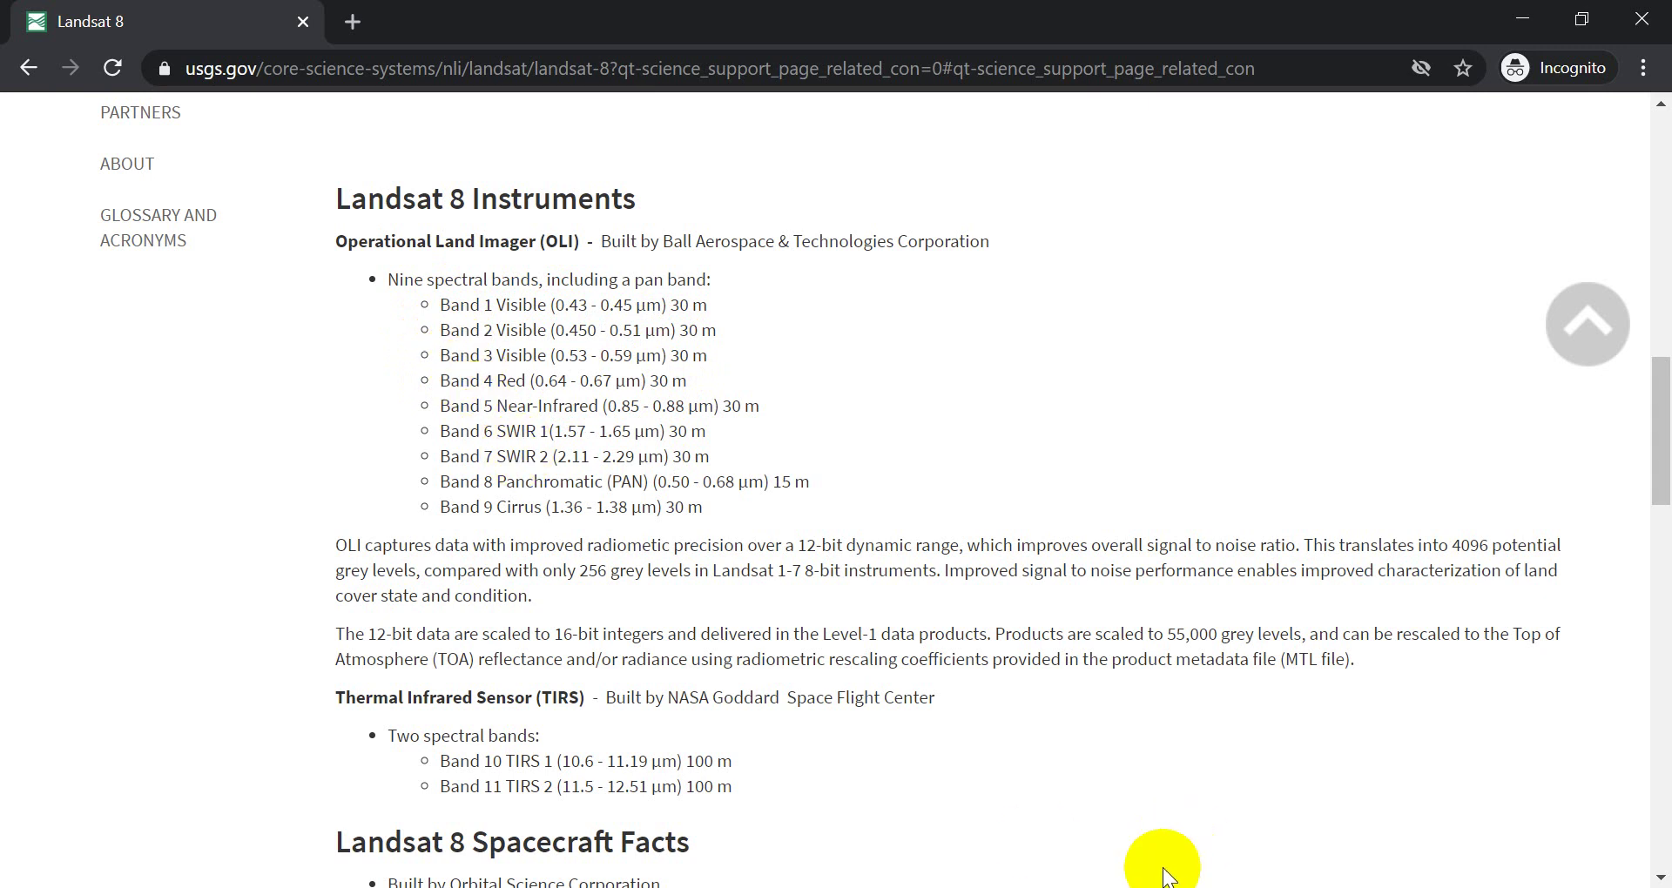
- Set the Virtual layer to Red Band 4, Green Band 3, Blue Band 2 and apply
{"action": "left_click", "coordinate": [784, 884]}
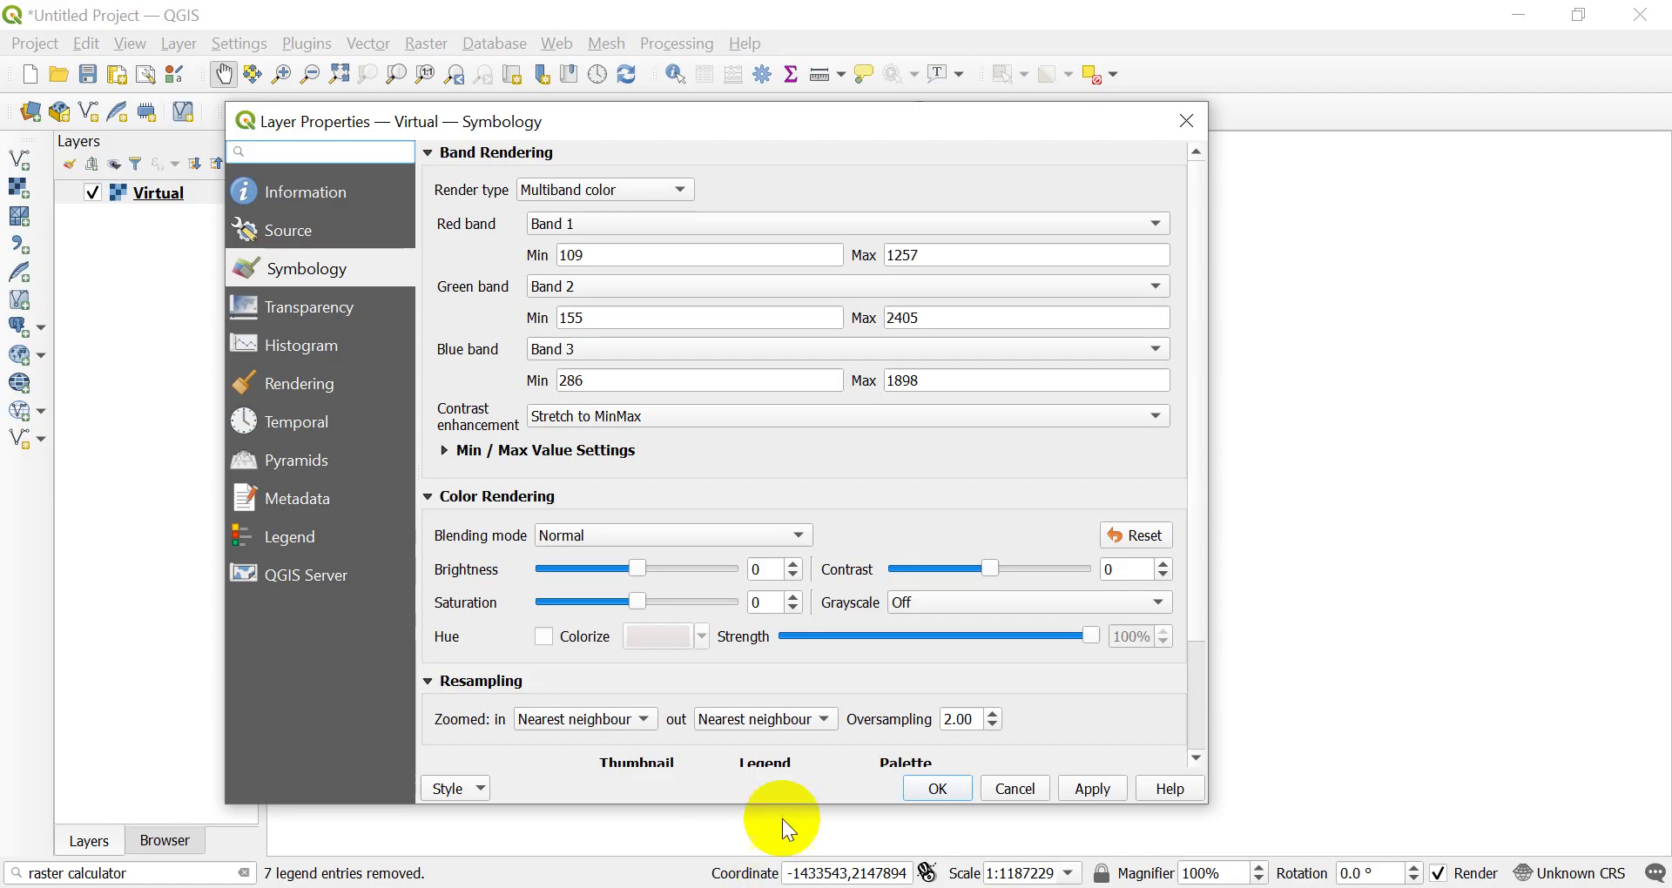
{"action": "left_click", "coordinate": [614, 226]}
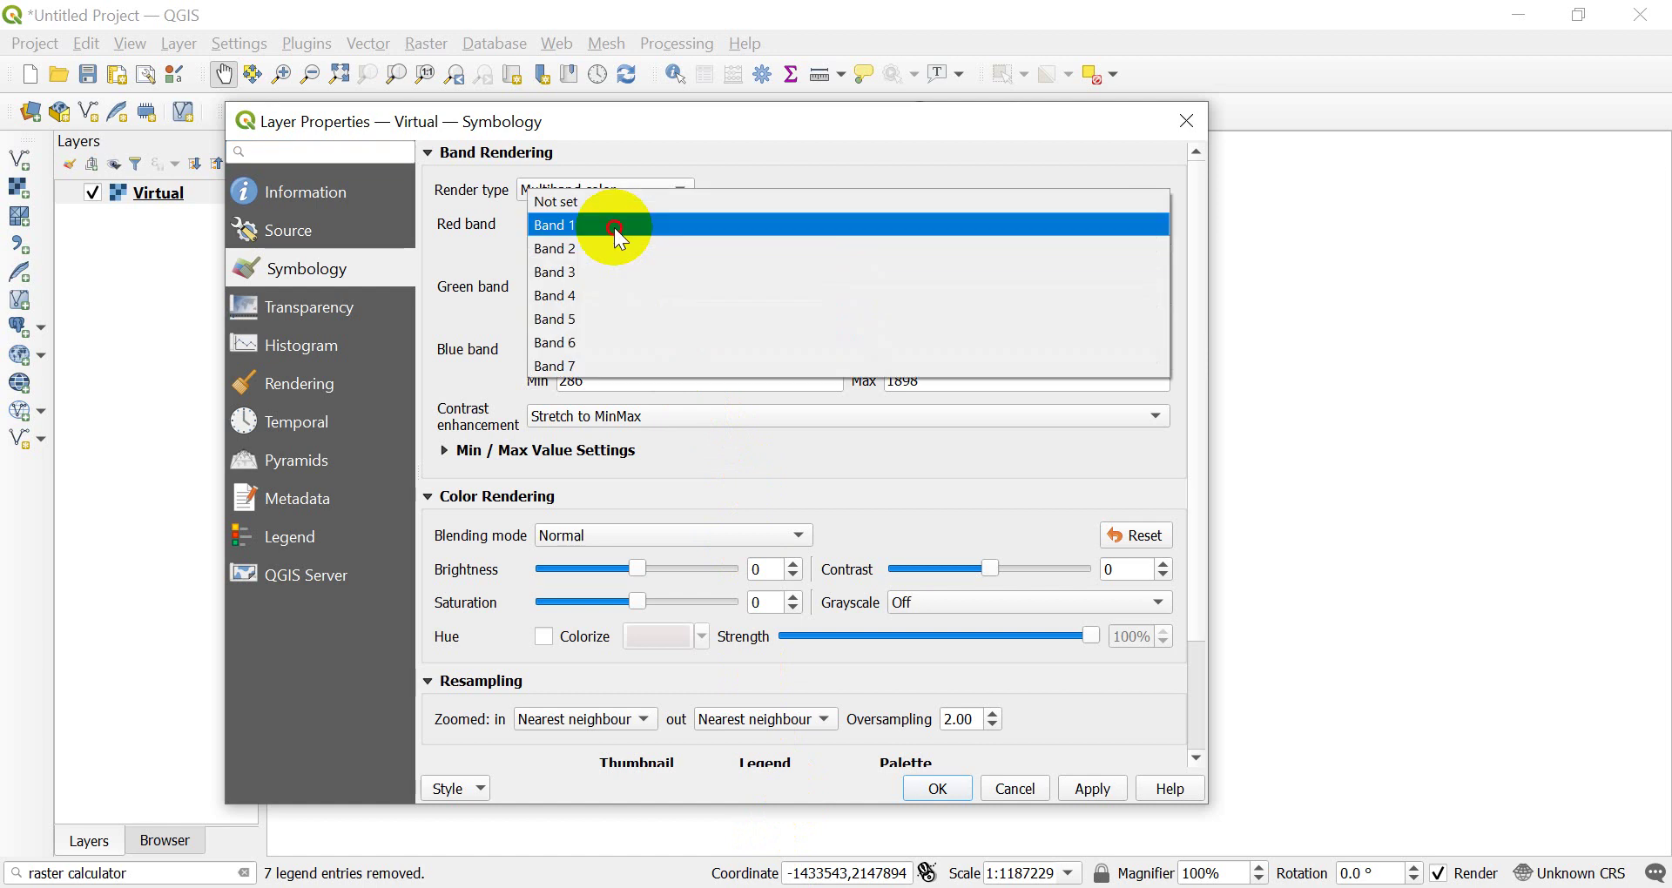
{"action": "left_click", "coordinate": [609, 293]}
{"action": "left_click", "coordinate": [608, 290]}
{"action": "left_click", "coordinate": [605, 307]}
{"action": "left_click", "coordinate": [608, 349]}
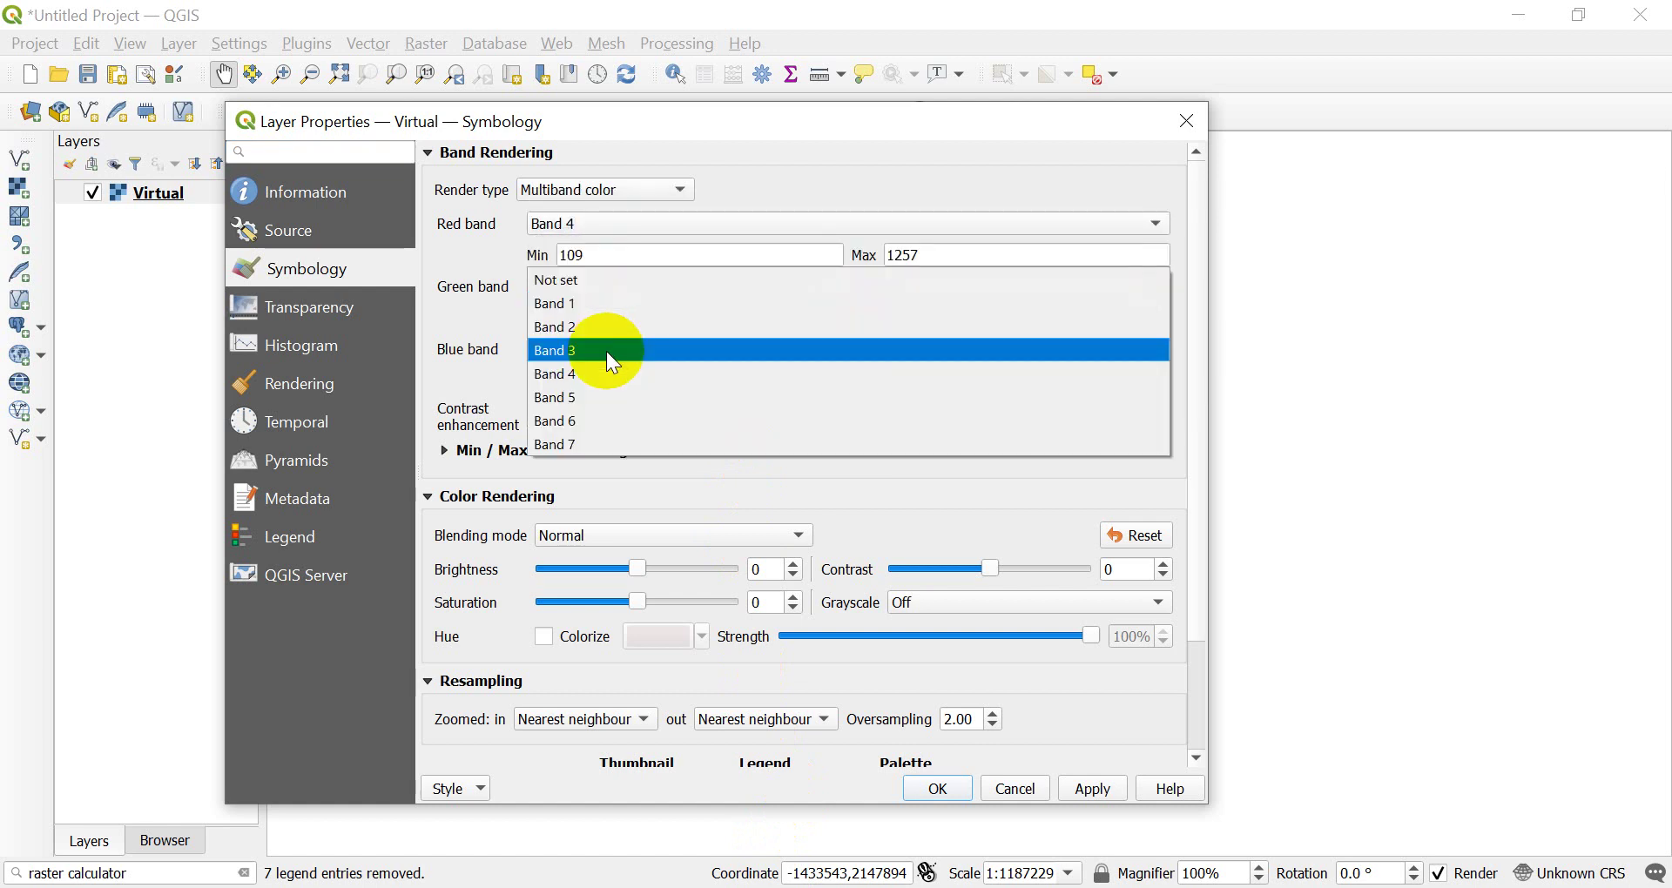
{"action": "left_click", "coordinate": [598, 326]}
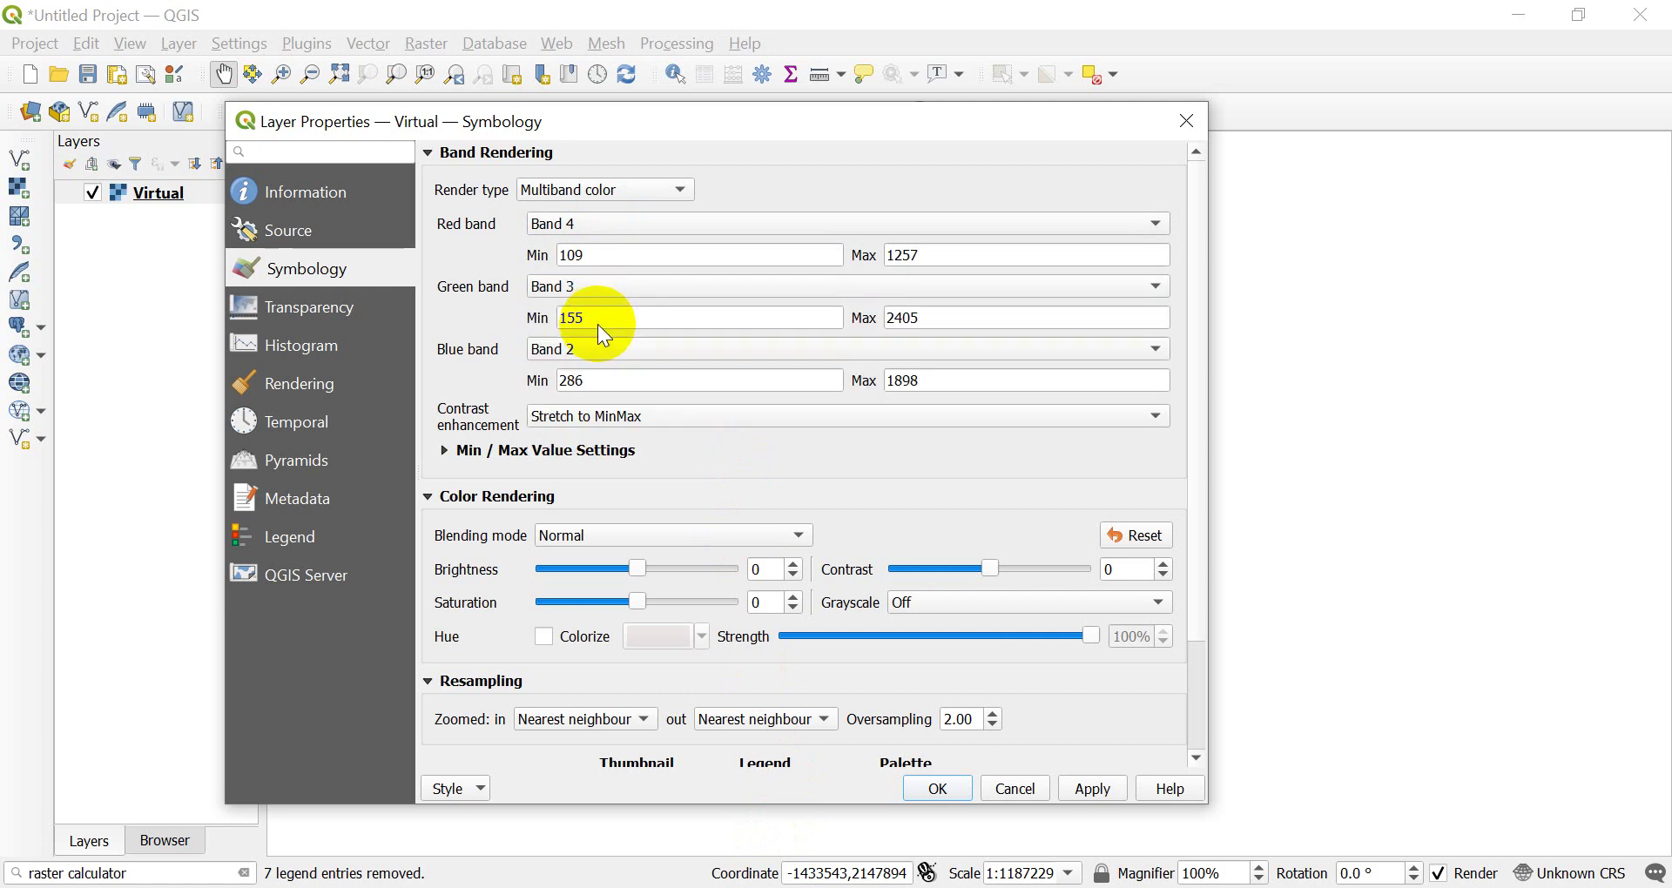
{"action": "left_click", "coordinate": [940, 789]}
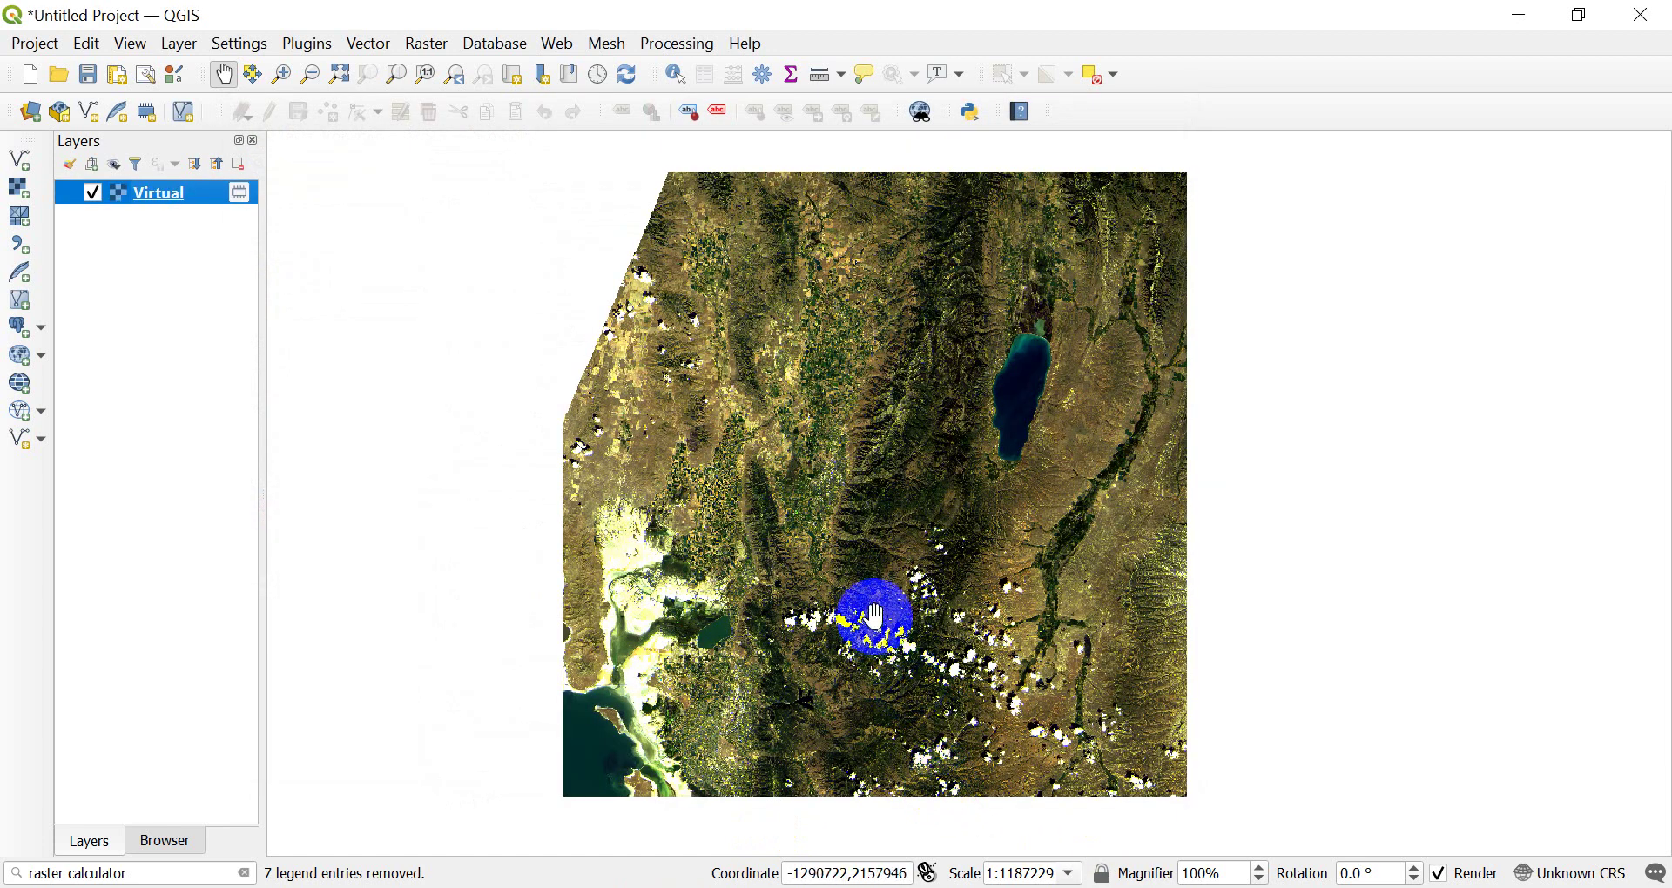
- Pan and zoom the map to view the lake, fields and mountain ridge
{"action": "scroll", "coordinate": [874, 614], "scroll_direction": "up", "scroll_amount": 1}
{"action": "left_click_drag", "start_coordinate": [923, 423], "coordinate": [945, 636]}
{"action": "left_click", "coordinate": [1016, 391]}
{"action": "left_click_drag", "start_coordinate": [1016, 391], "coordinate": [986, 200]}
{"action": "left_click_drag", "start_coordinate": [943, 515], "coordinate": [1007, 280]}
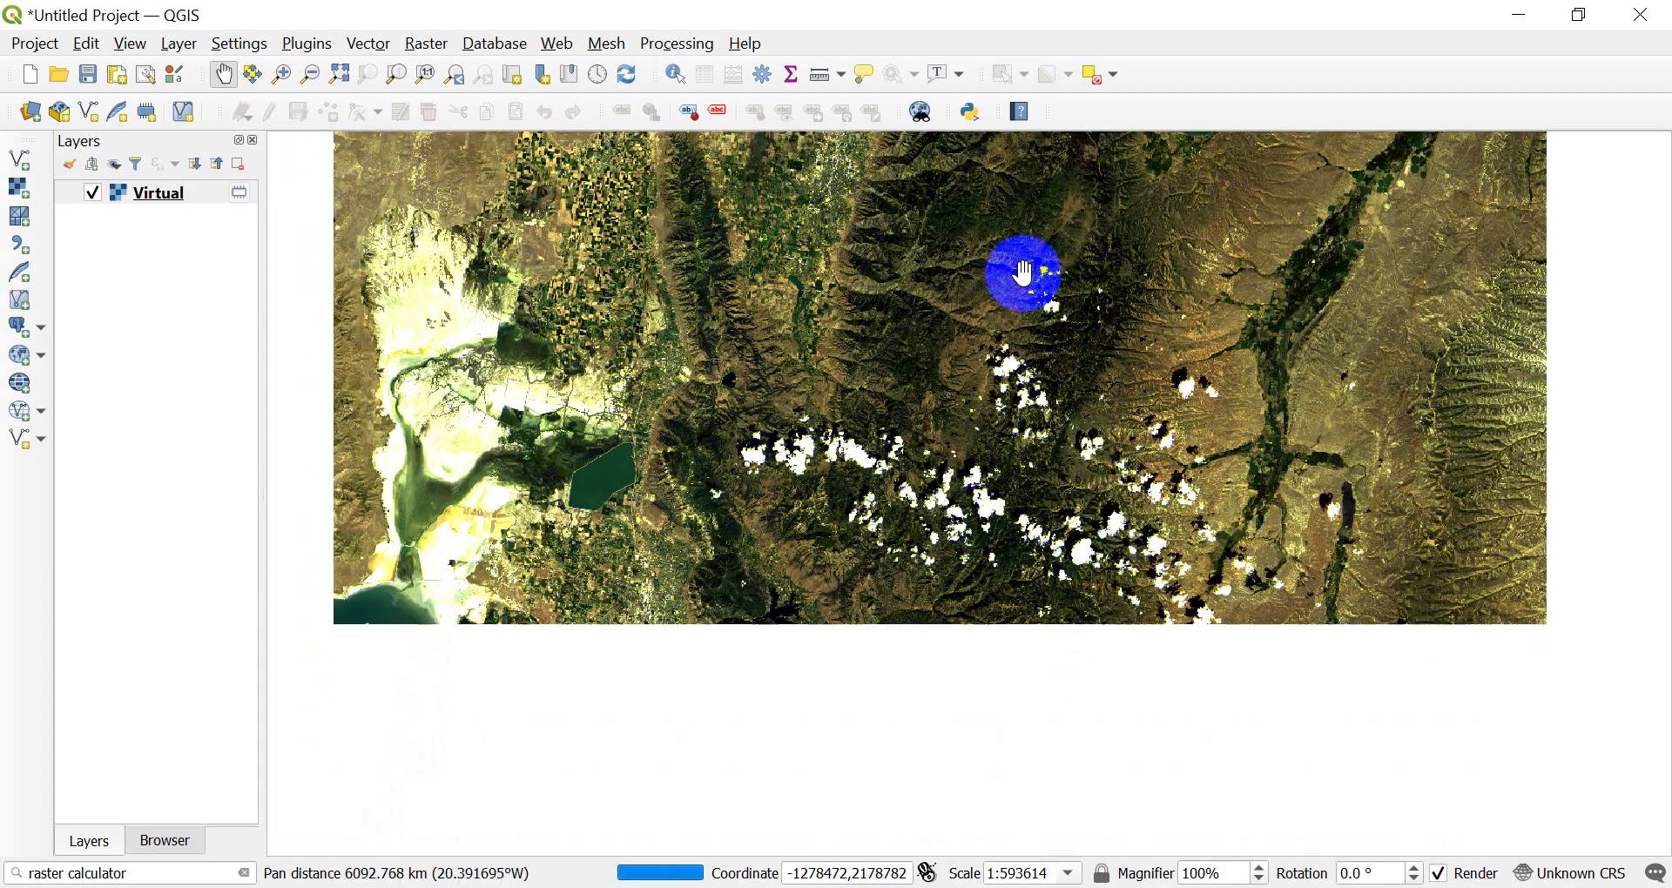
{"action": "left_click_drag", "start_coordinate": [706, 565], "coordinate": [852, 424]}
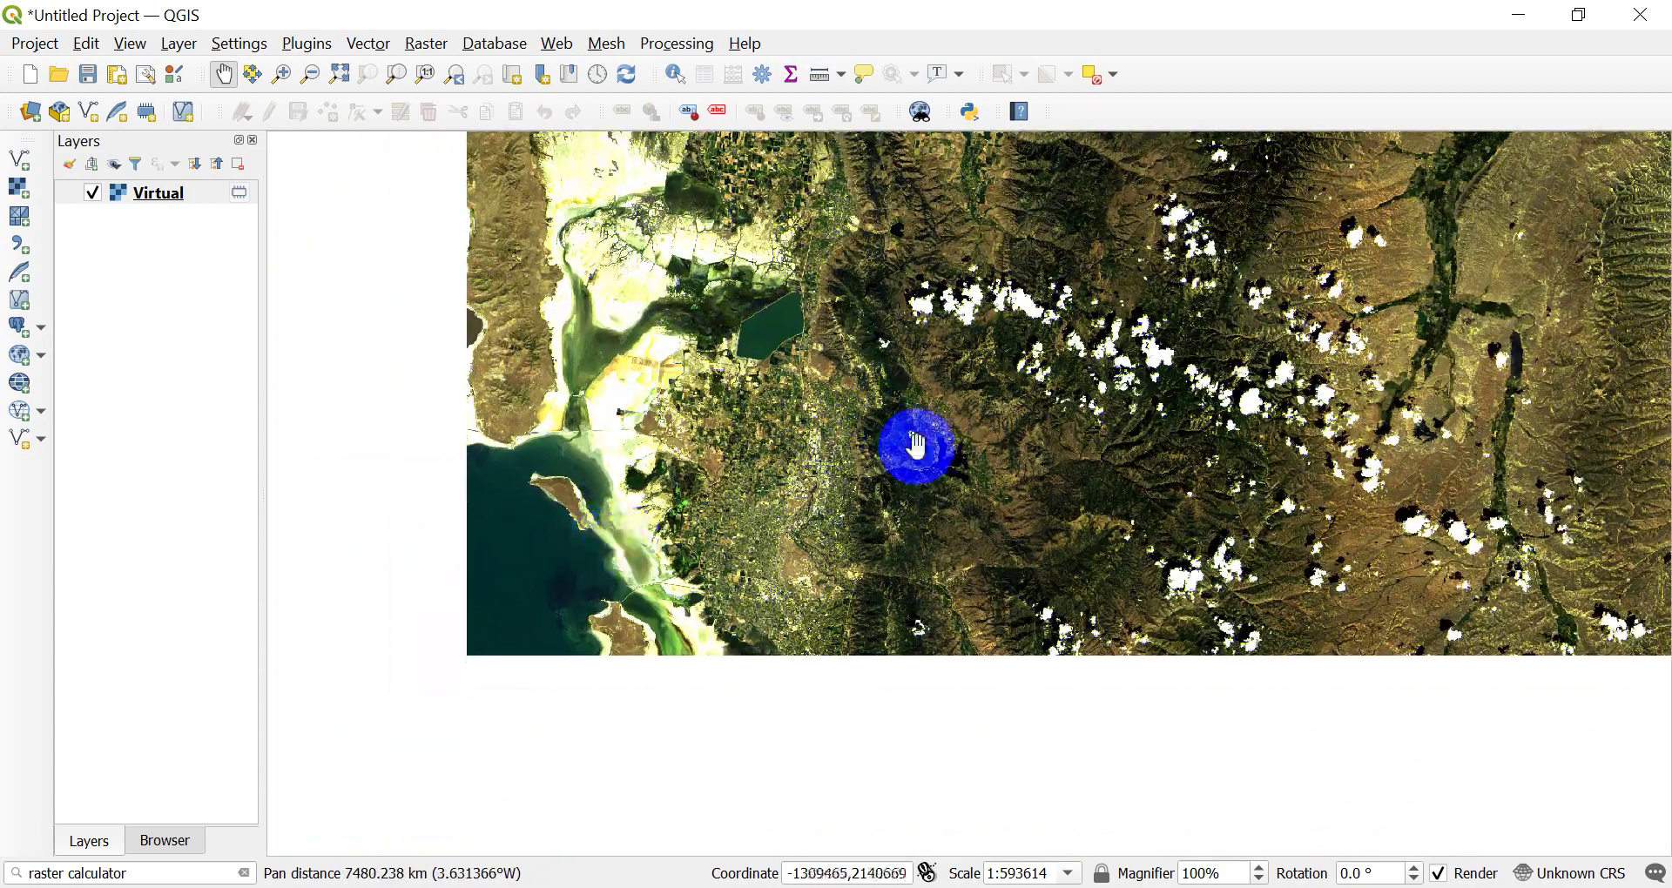
{"action": "left_click_drag", "start_coordinate": [985, 421], "coordinate": [694, 526]}
{"action": "left_click_drag", "start_coordinate": [941, 366], "coordinate": [971, 501]}
{"action": "left_click_drag", "start_coordinate": [991, 388], "coordinate": [802, 446]}
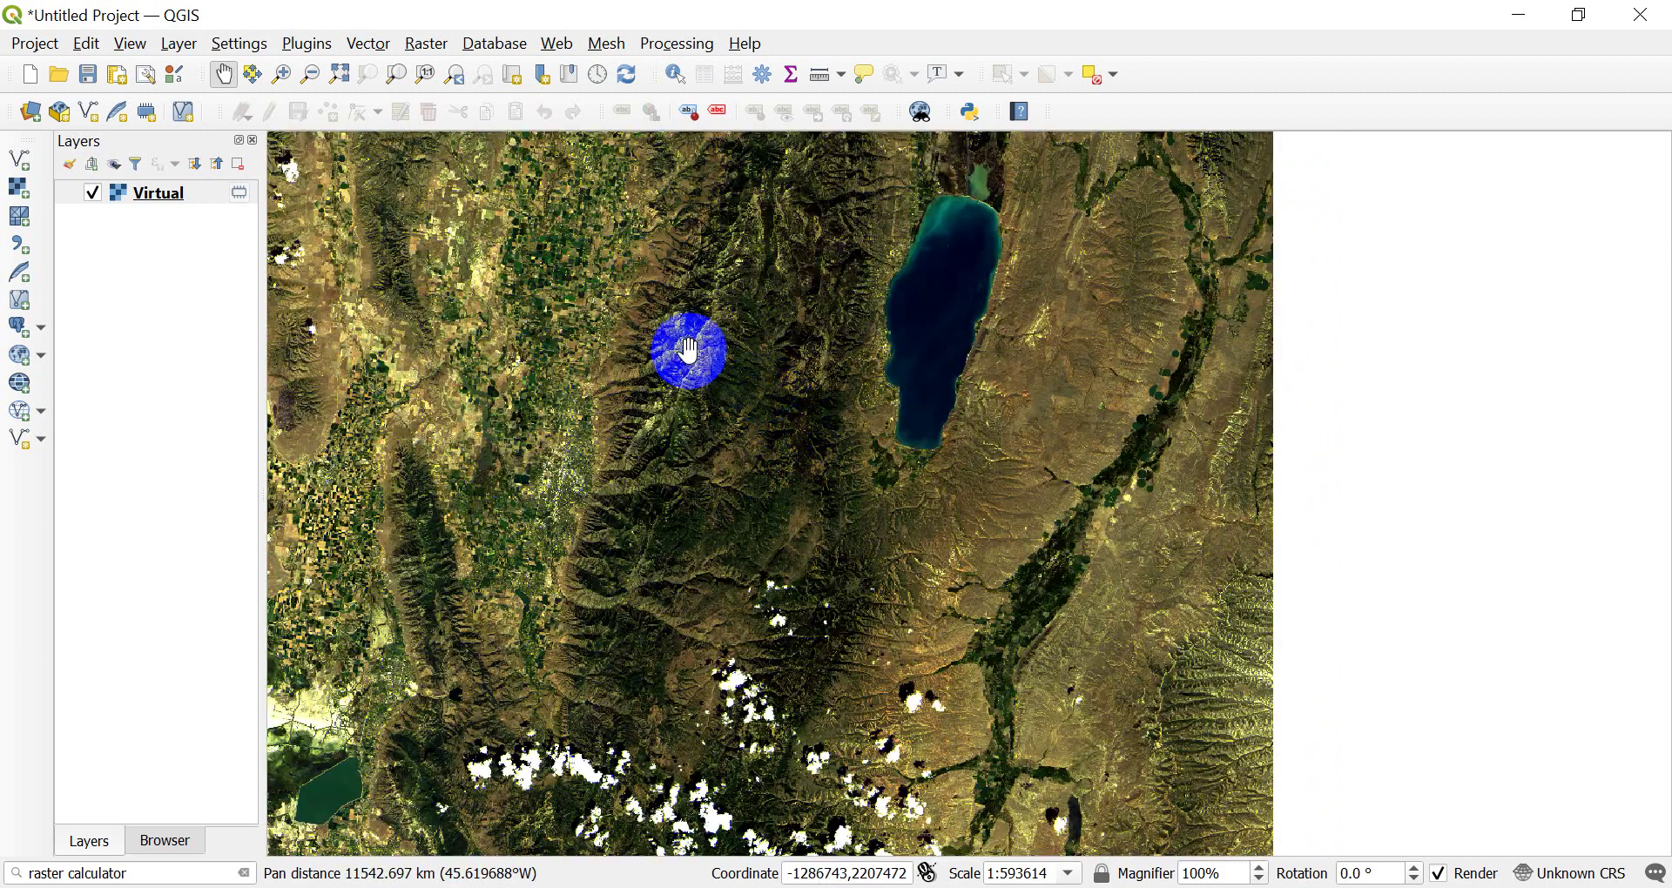
{"action": "scroll", "coordinate": [537, 273], "scroll_direction": "up", "scroll_amount": 2}
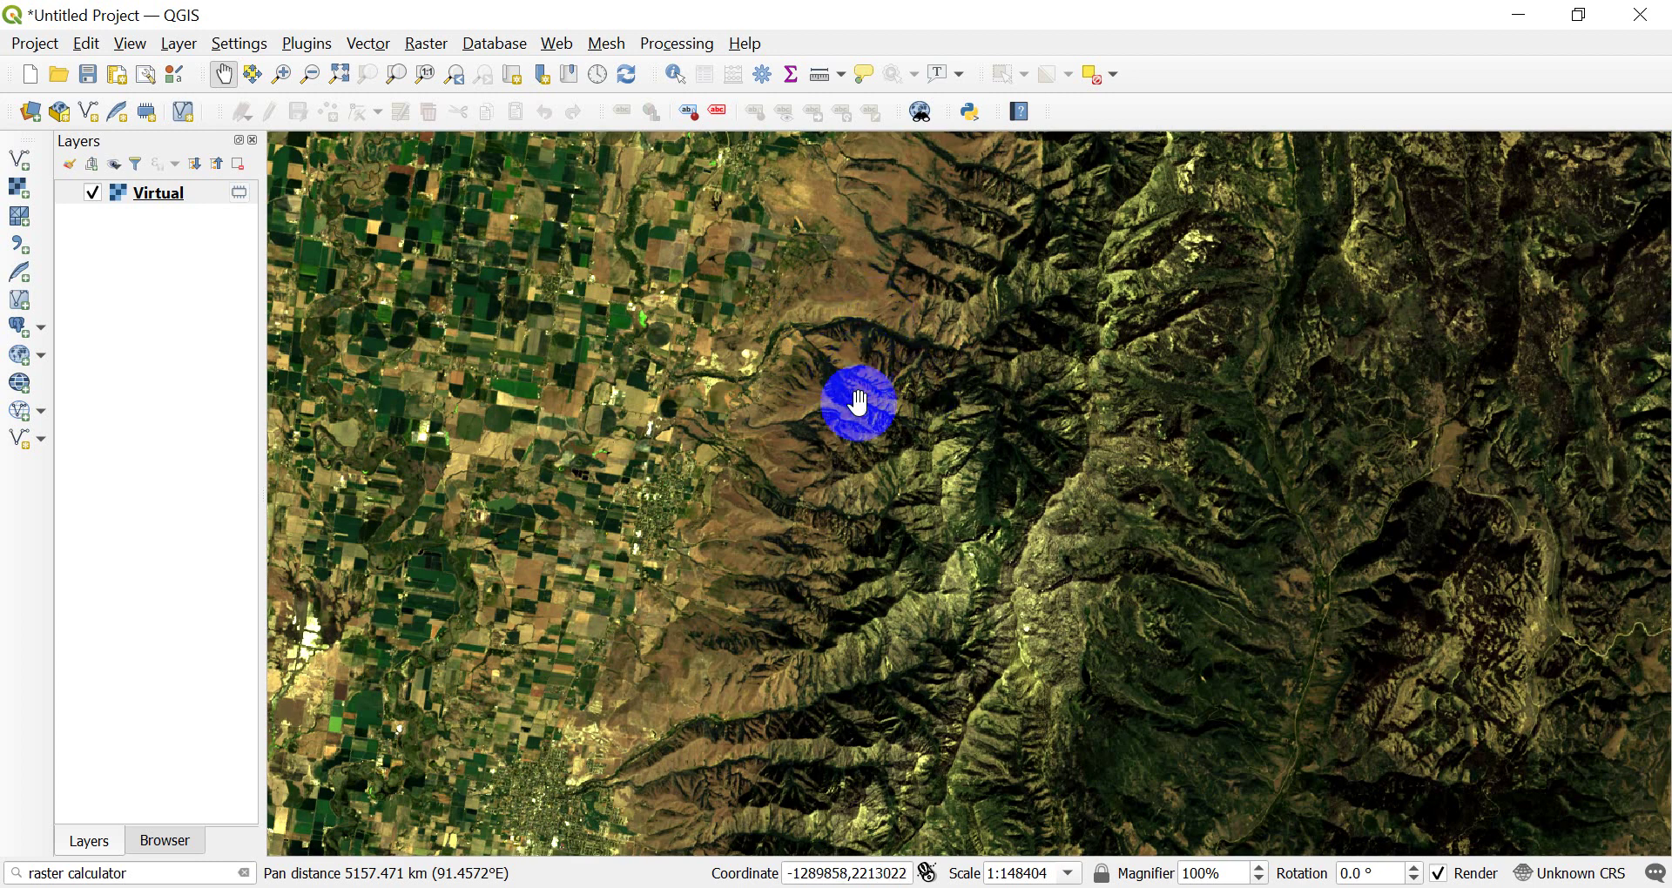
{"action": "left_click_drag", "start_coordinate": [858, 400], "coordinate": [1076, 550]}
{"action": "scroll", "coordinate": [1074, 546], "scroll_direction": "down", "scroll_amount": 1}
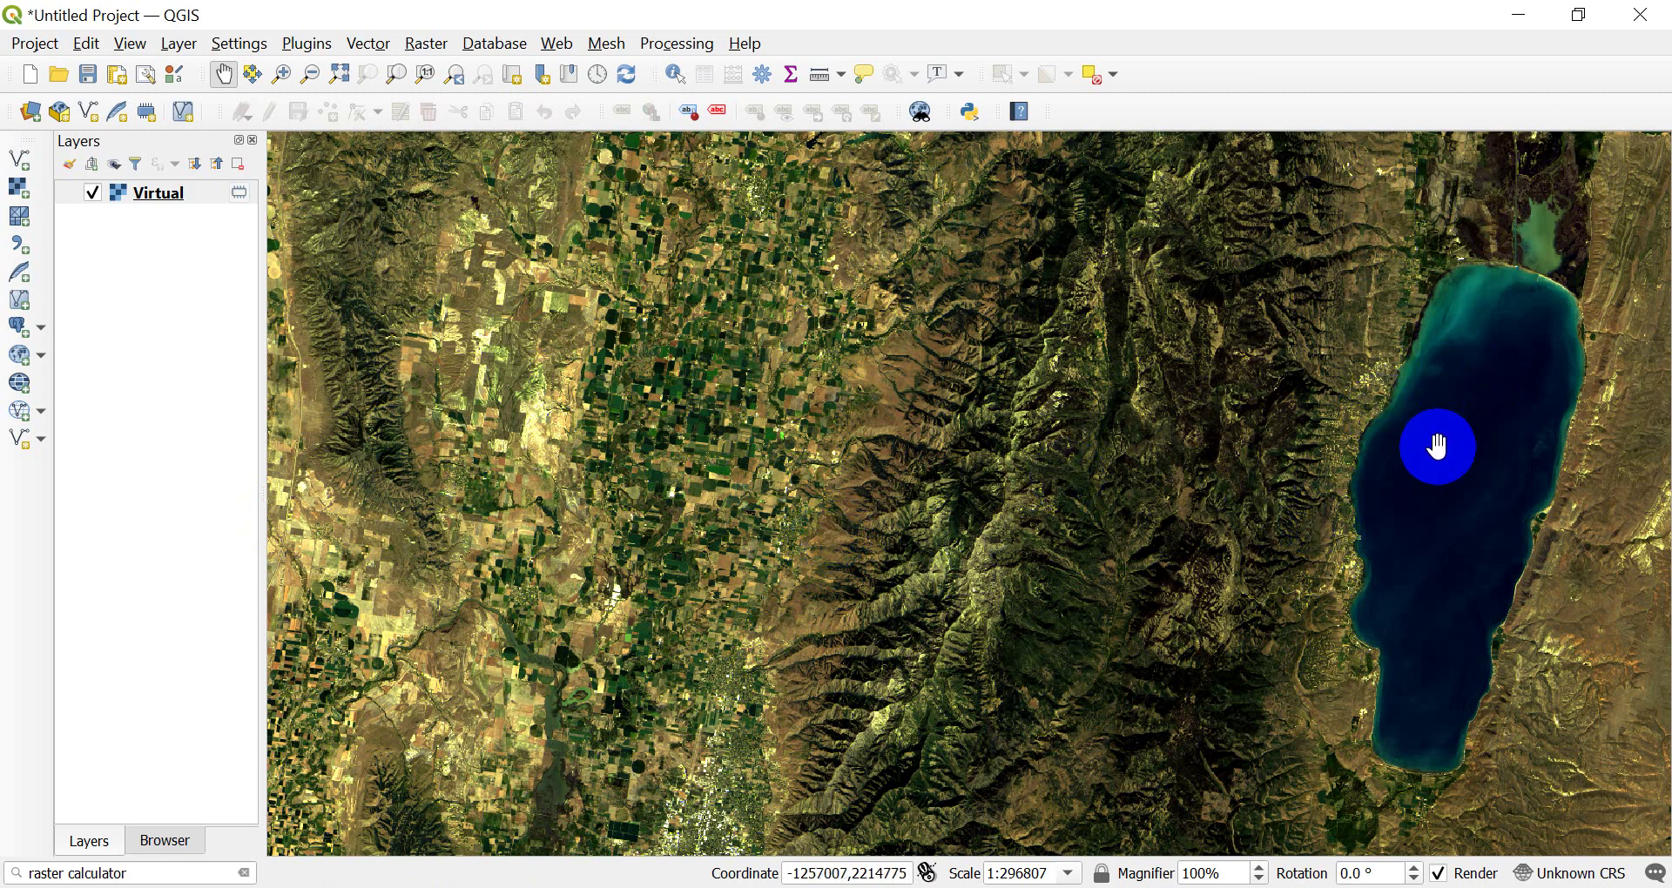
- Set the Virtual layer's bands to Red 5, Green 4, Blue 3 and apply
{"action": "left_click", "coordinate": [158, 203]}
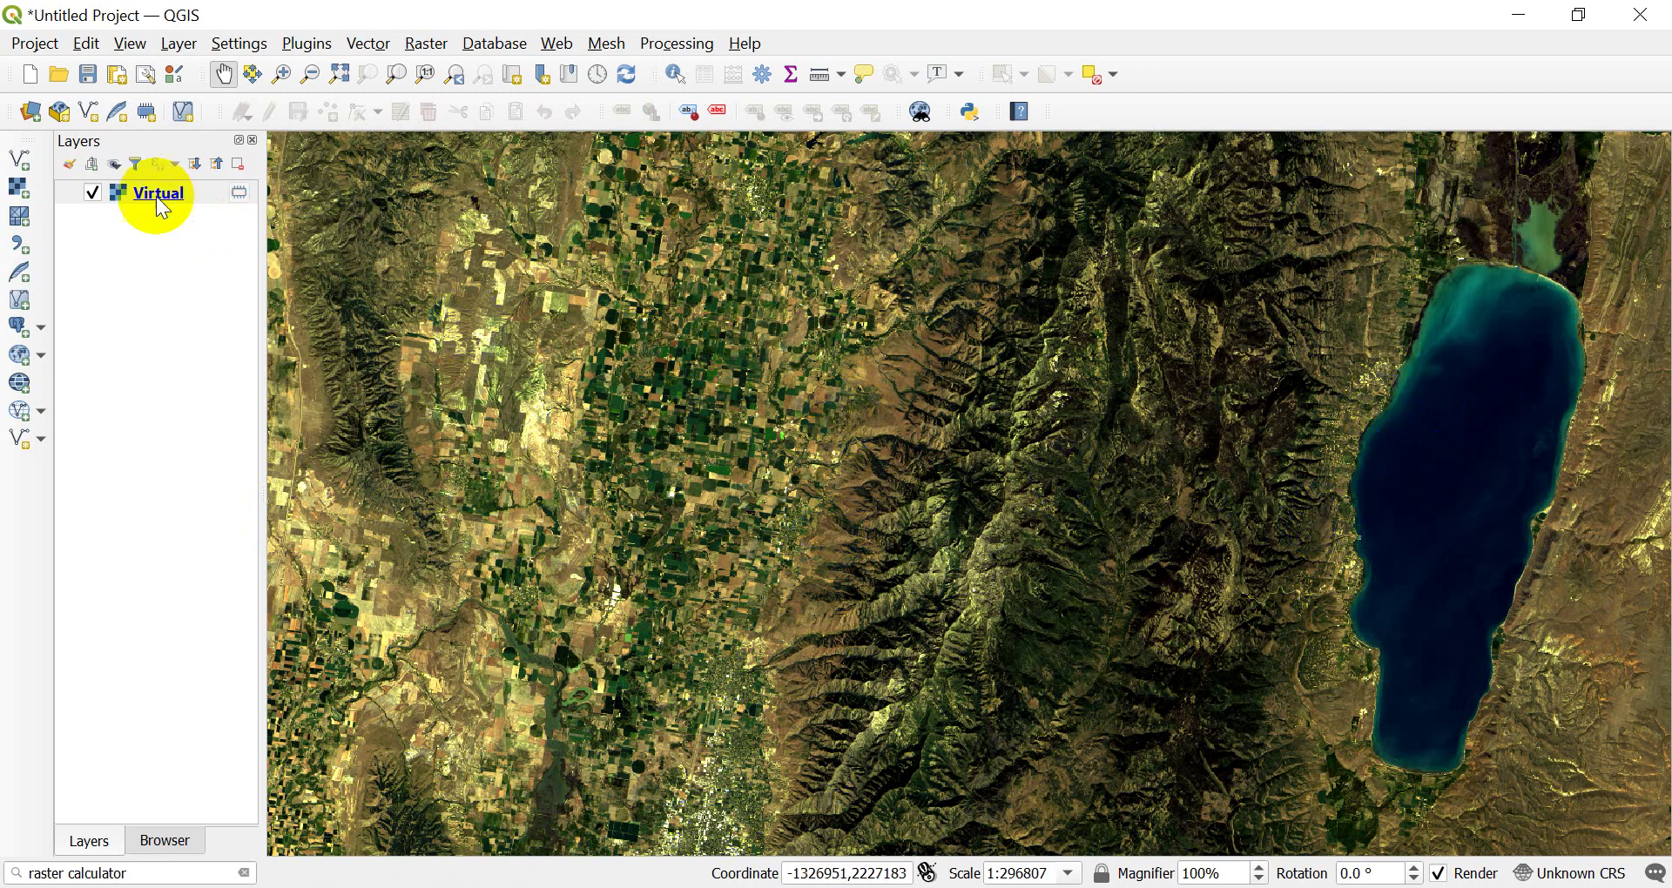
{"action": "double_click", "coordinate": [156, 200]}
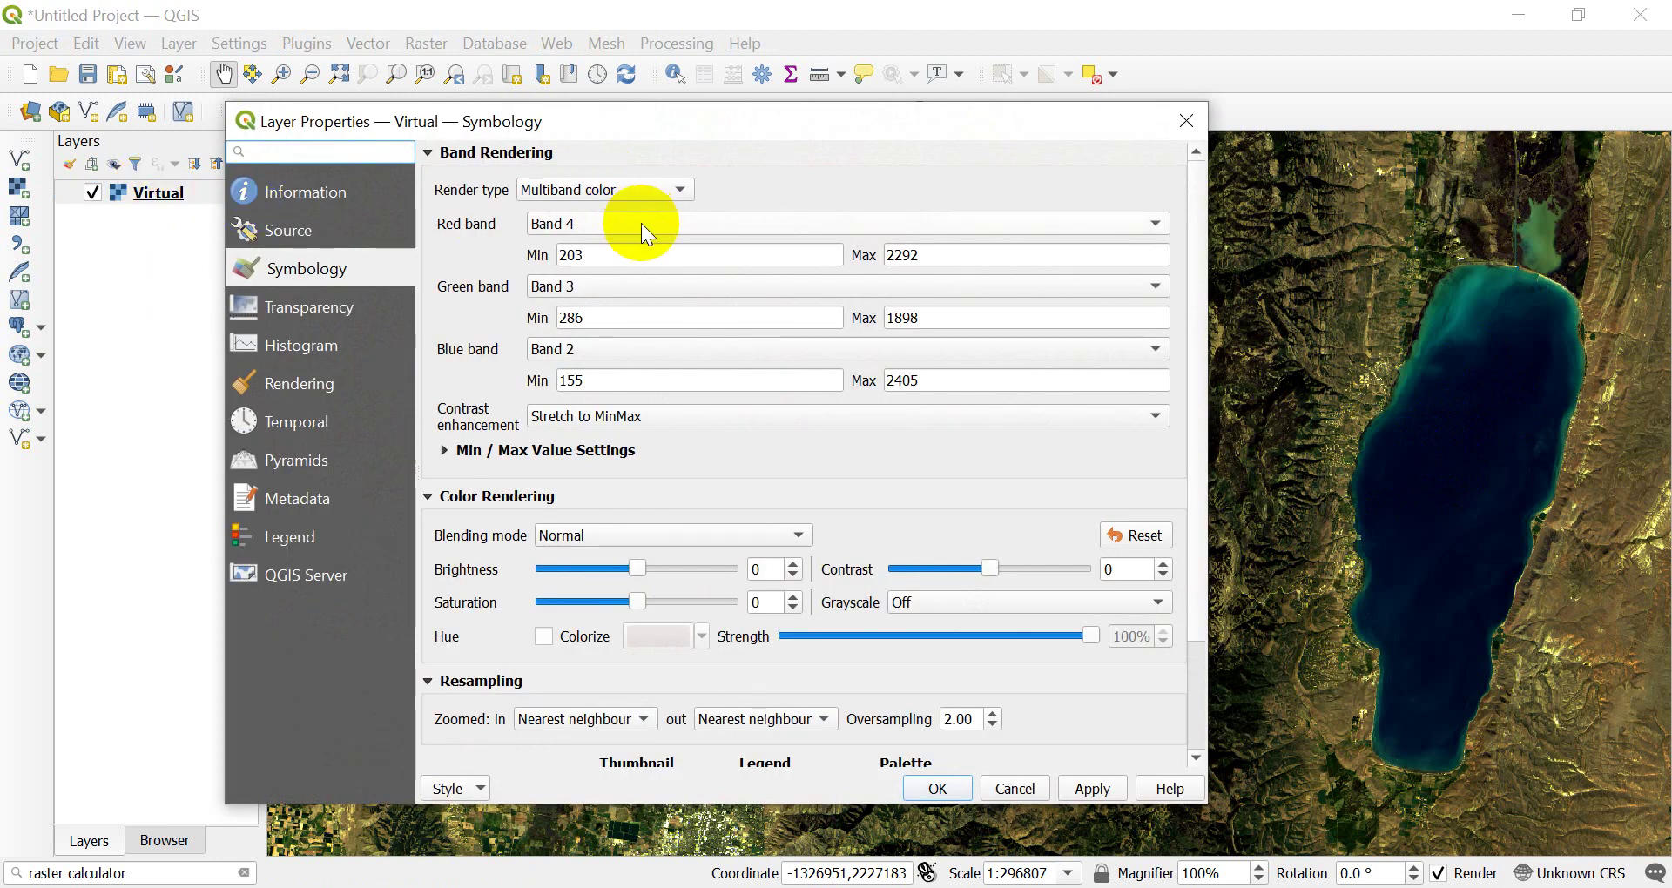
{"action": "left_click", "coordinate": [644, 225]}
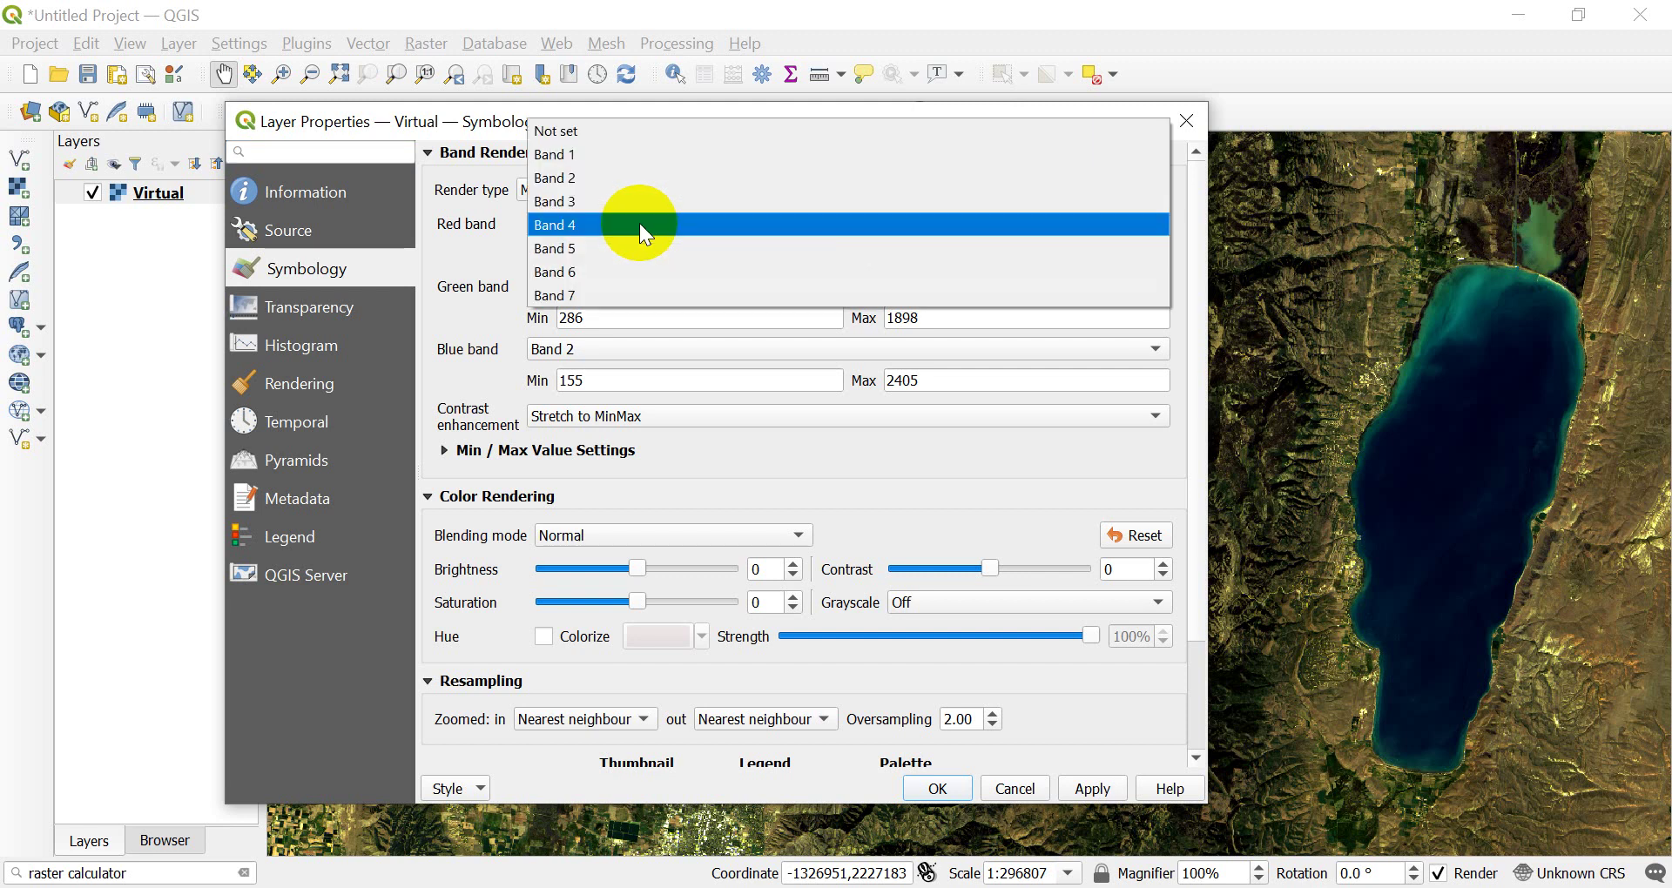
{"action": "left_click", "coordinate": [635, 247]}
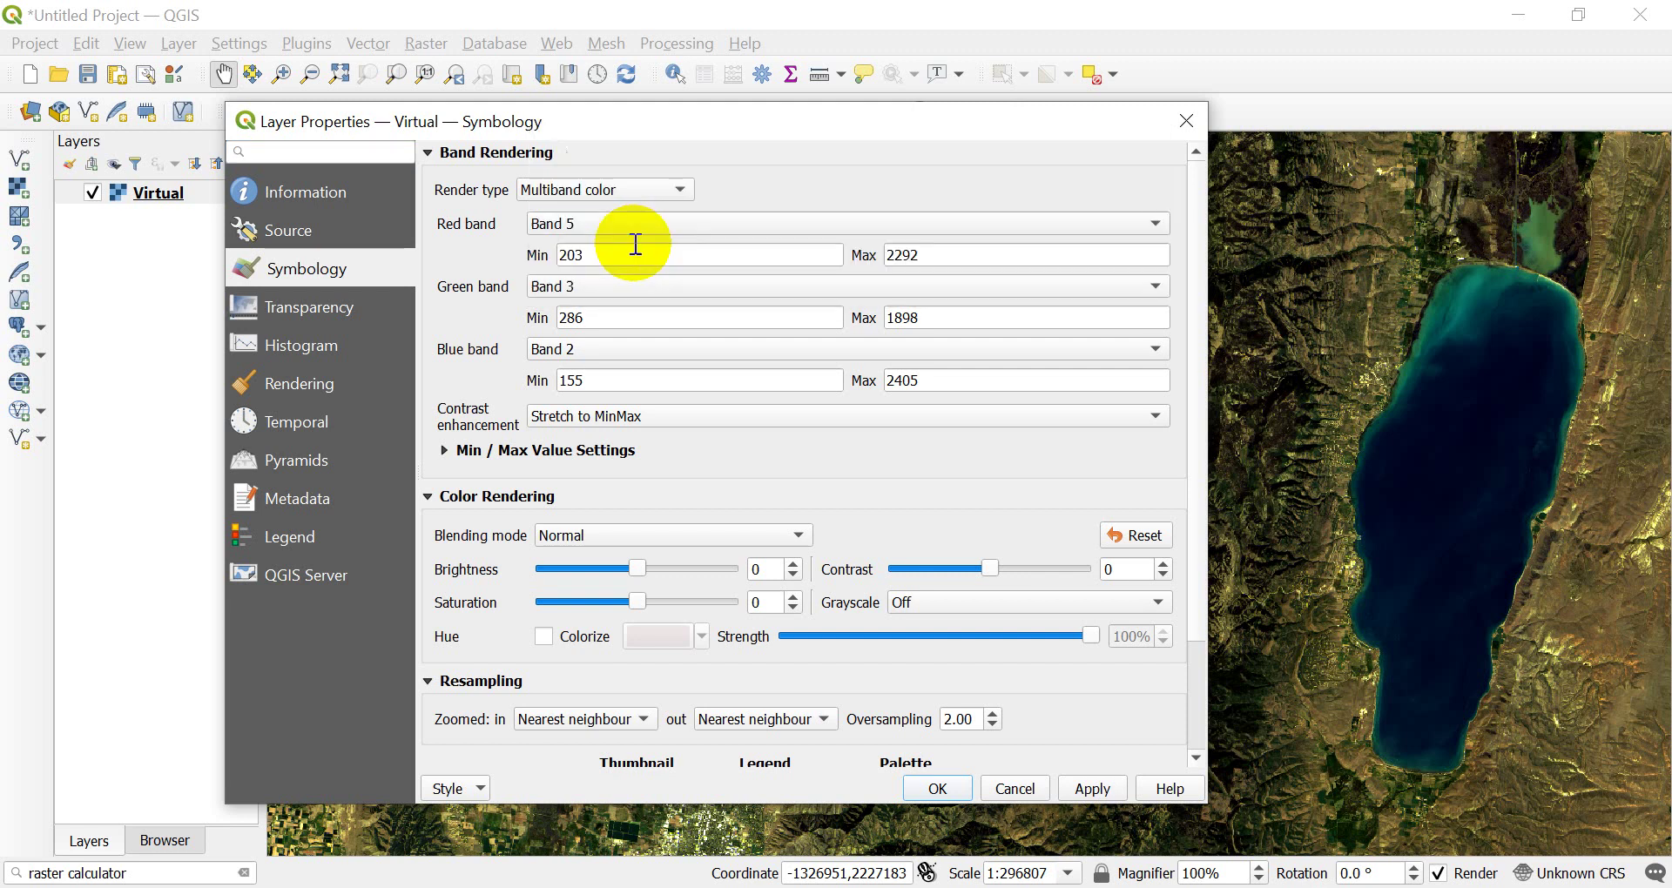
{"action": "left_click", "coordinate": [639, 286]}
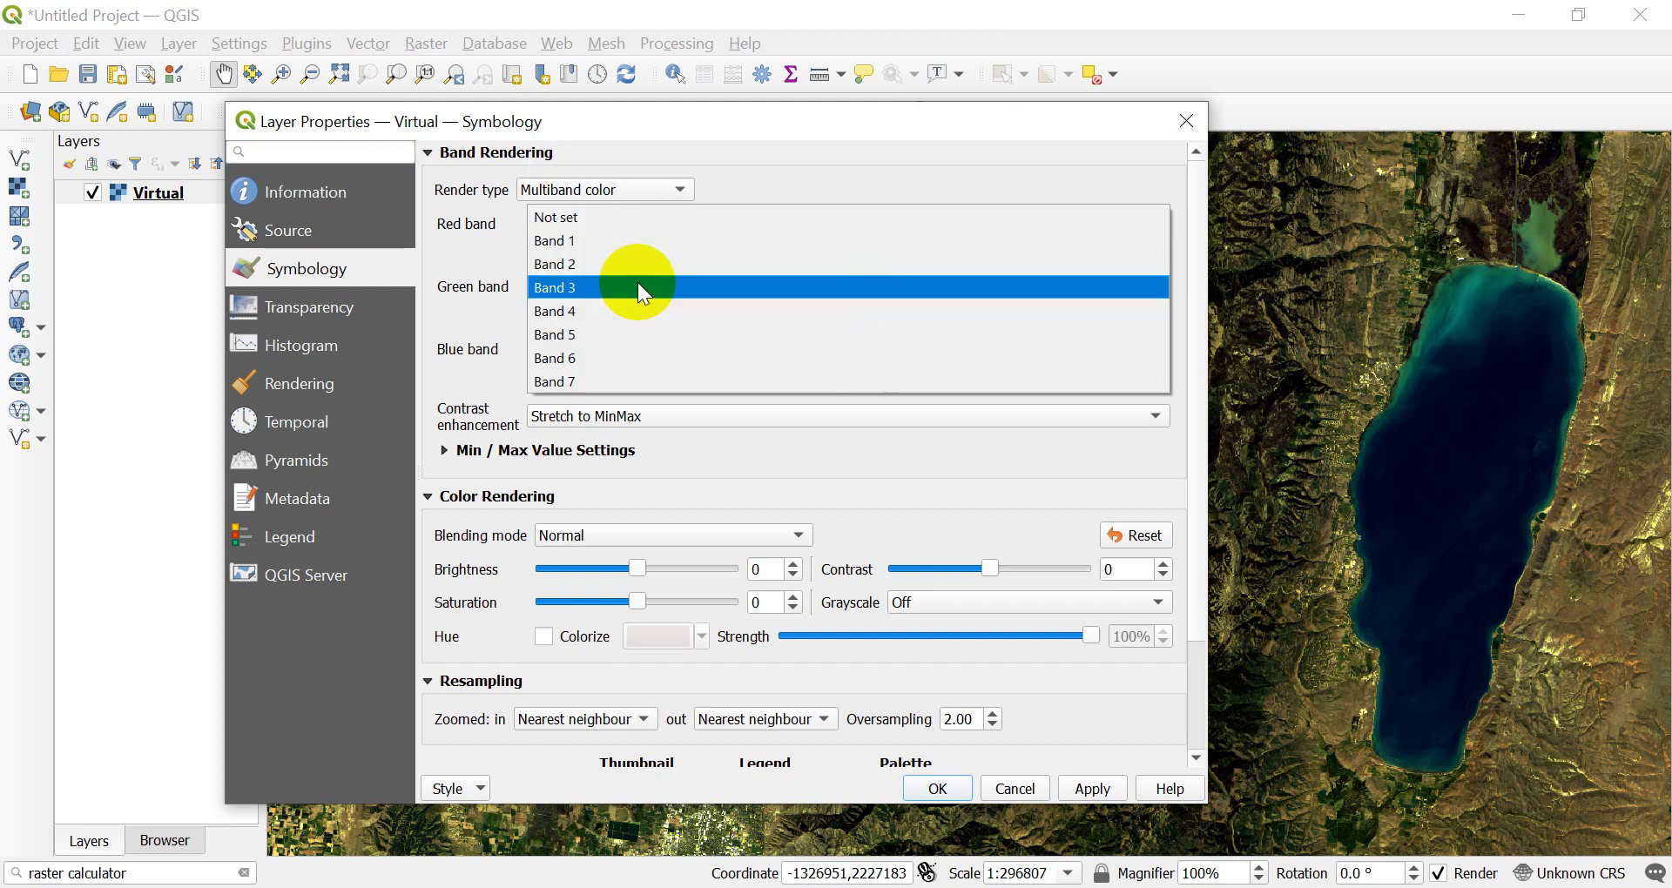
{"action": "left_click", "coordinate": [640, 305]}
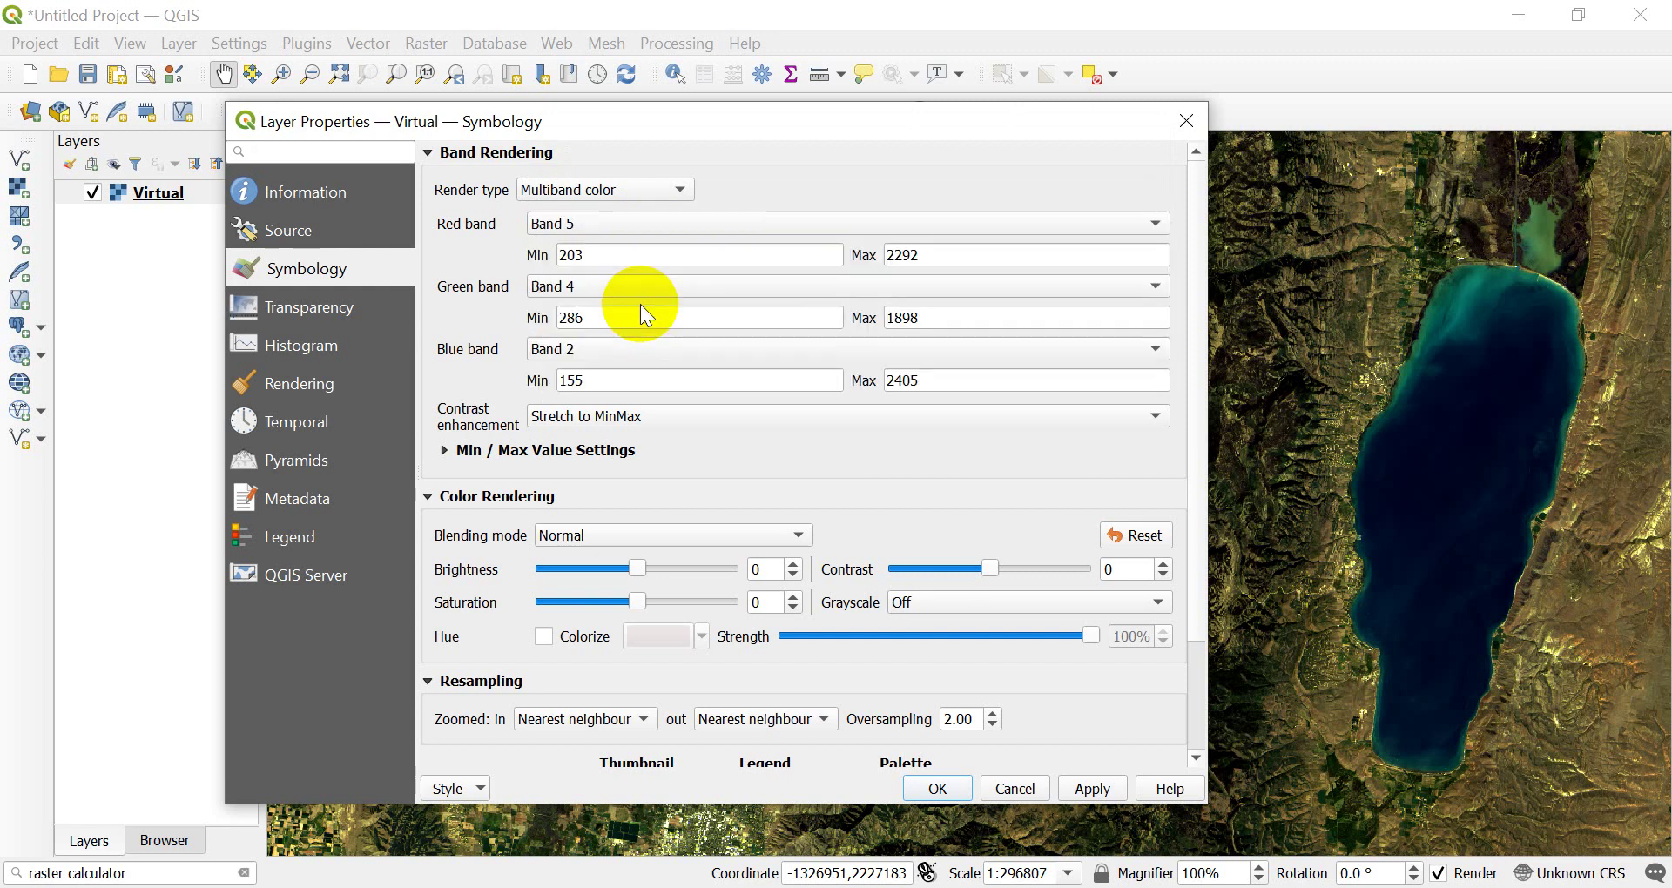
{"action": "left_click", "coordinate": [641, 350]}
{"action": "left_click", "coordinate": [644, 374]}
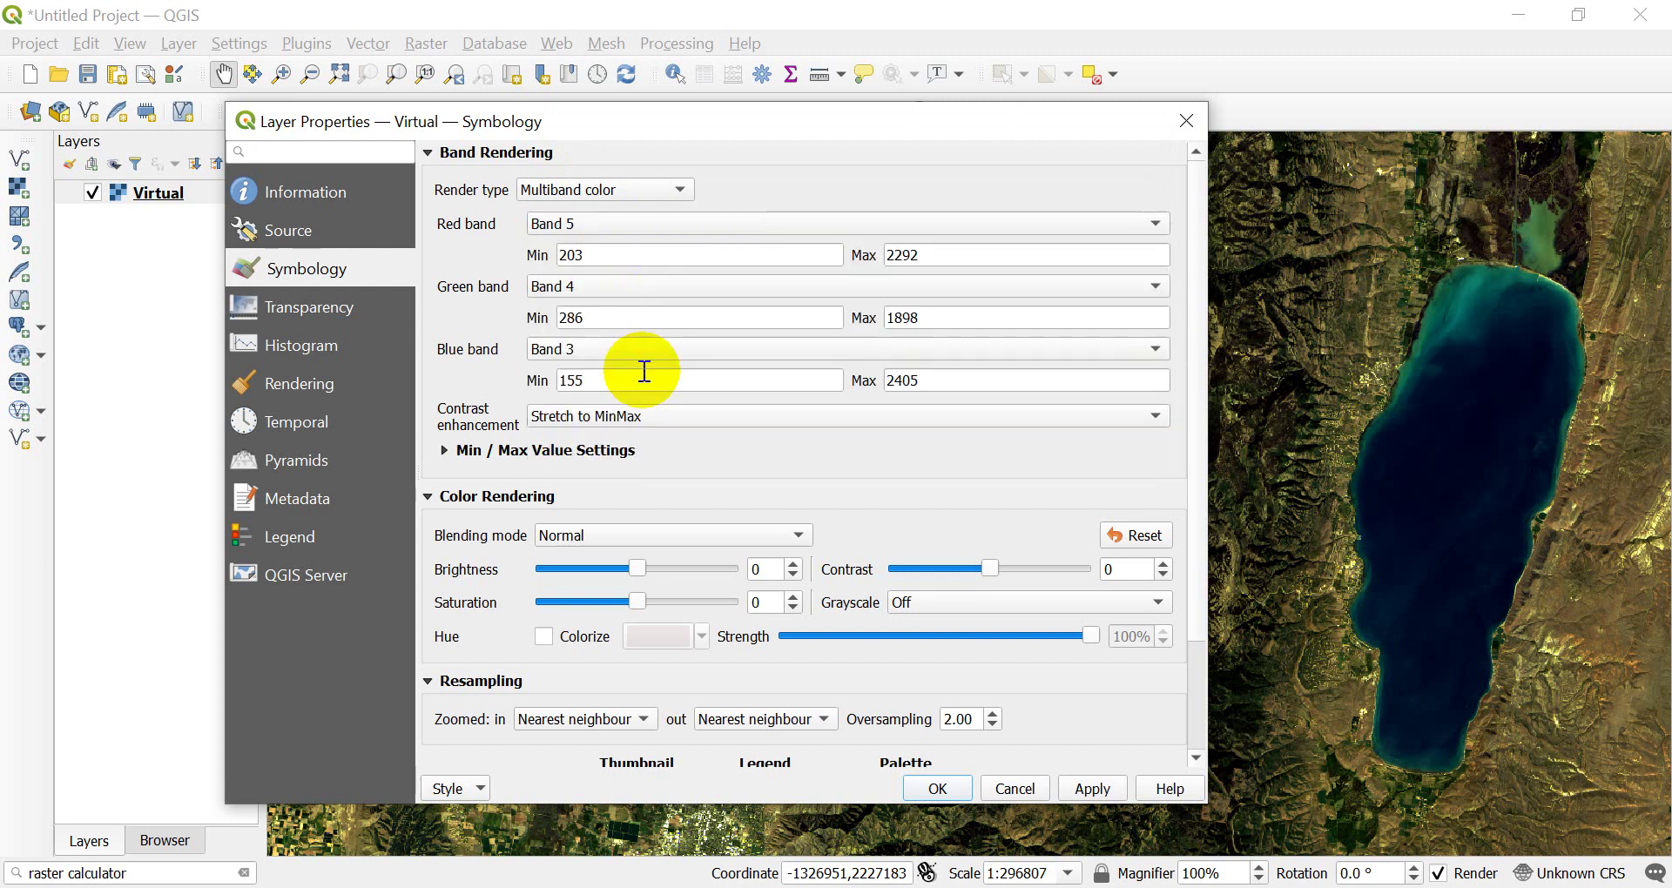
{"action": "left_click", "coordinate": [936, 788]}
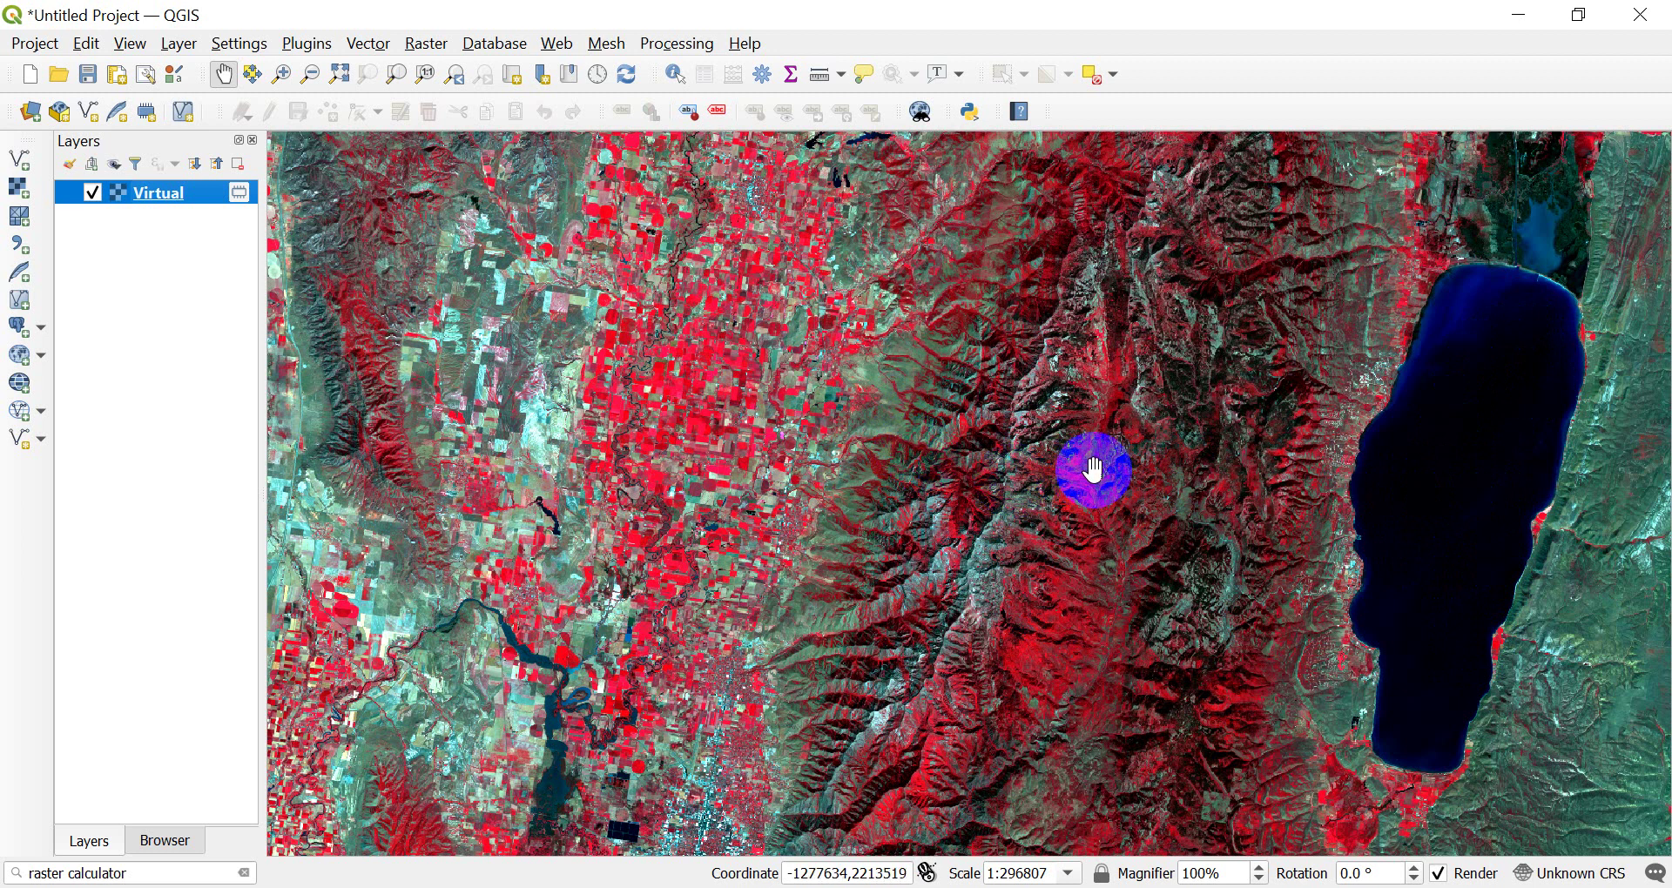
{"action": "scroll", "coordinate": [1075, 408], "scroll_direction": "up", "scroll_amount": 1}
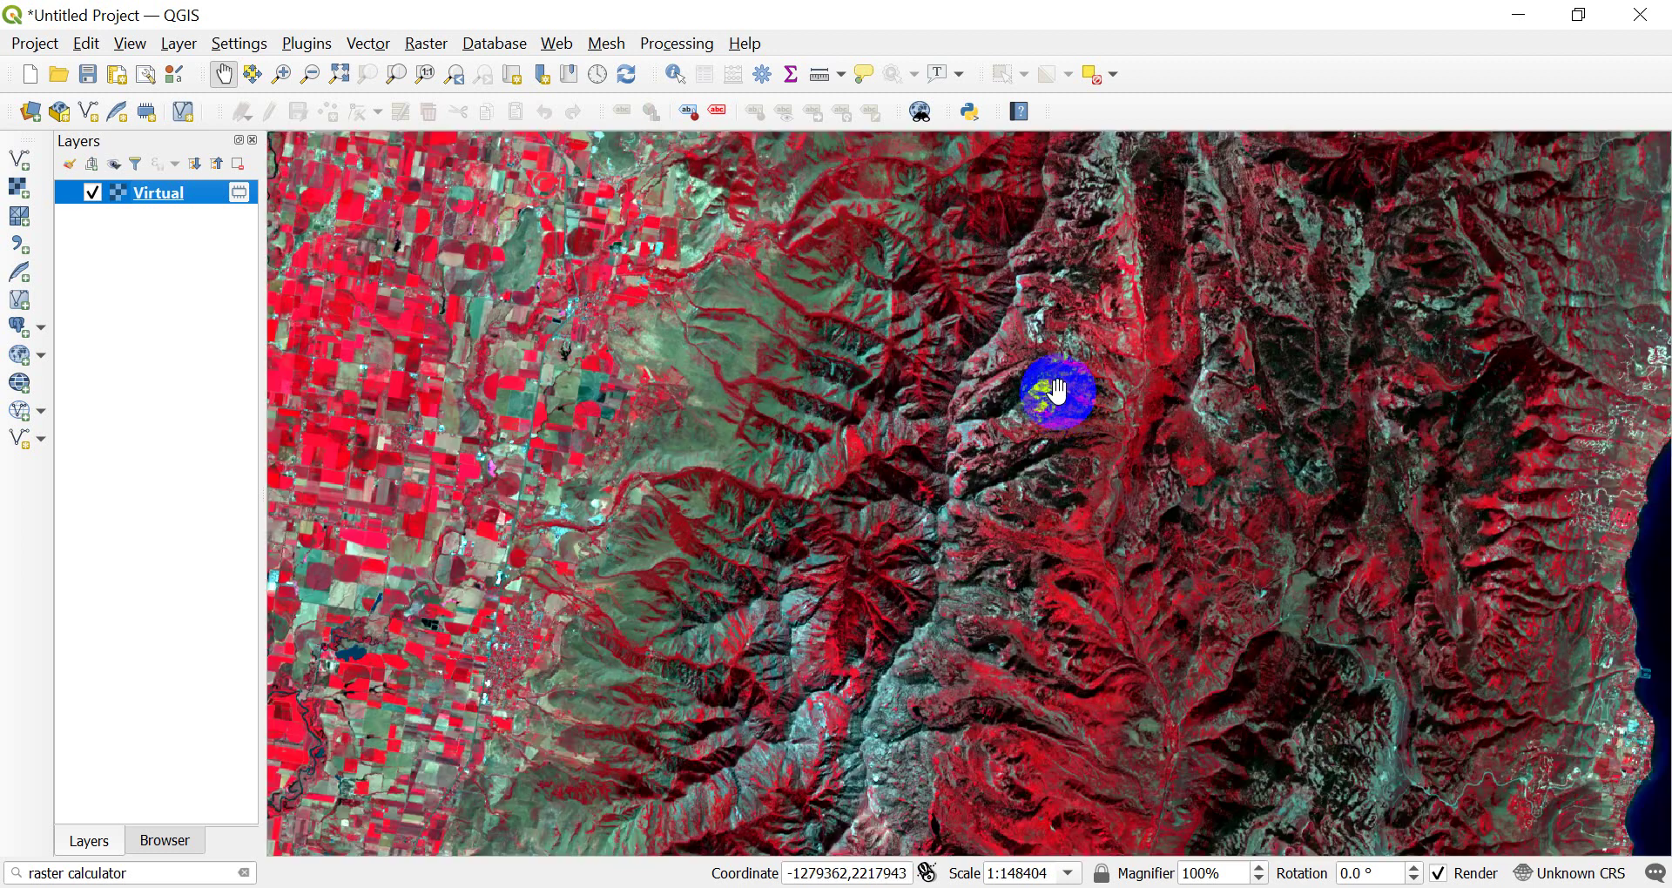
{"action": "scroll", "coordinate": [1049, 335], "scroll_direction": "up", "scroll_amount": 1}
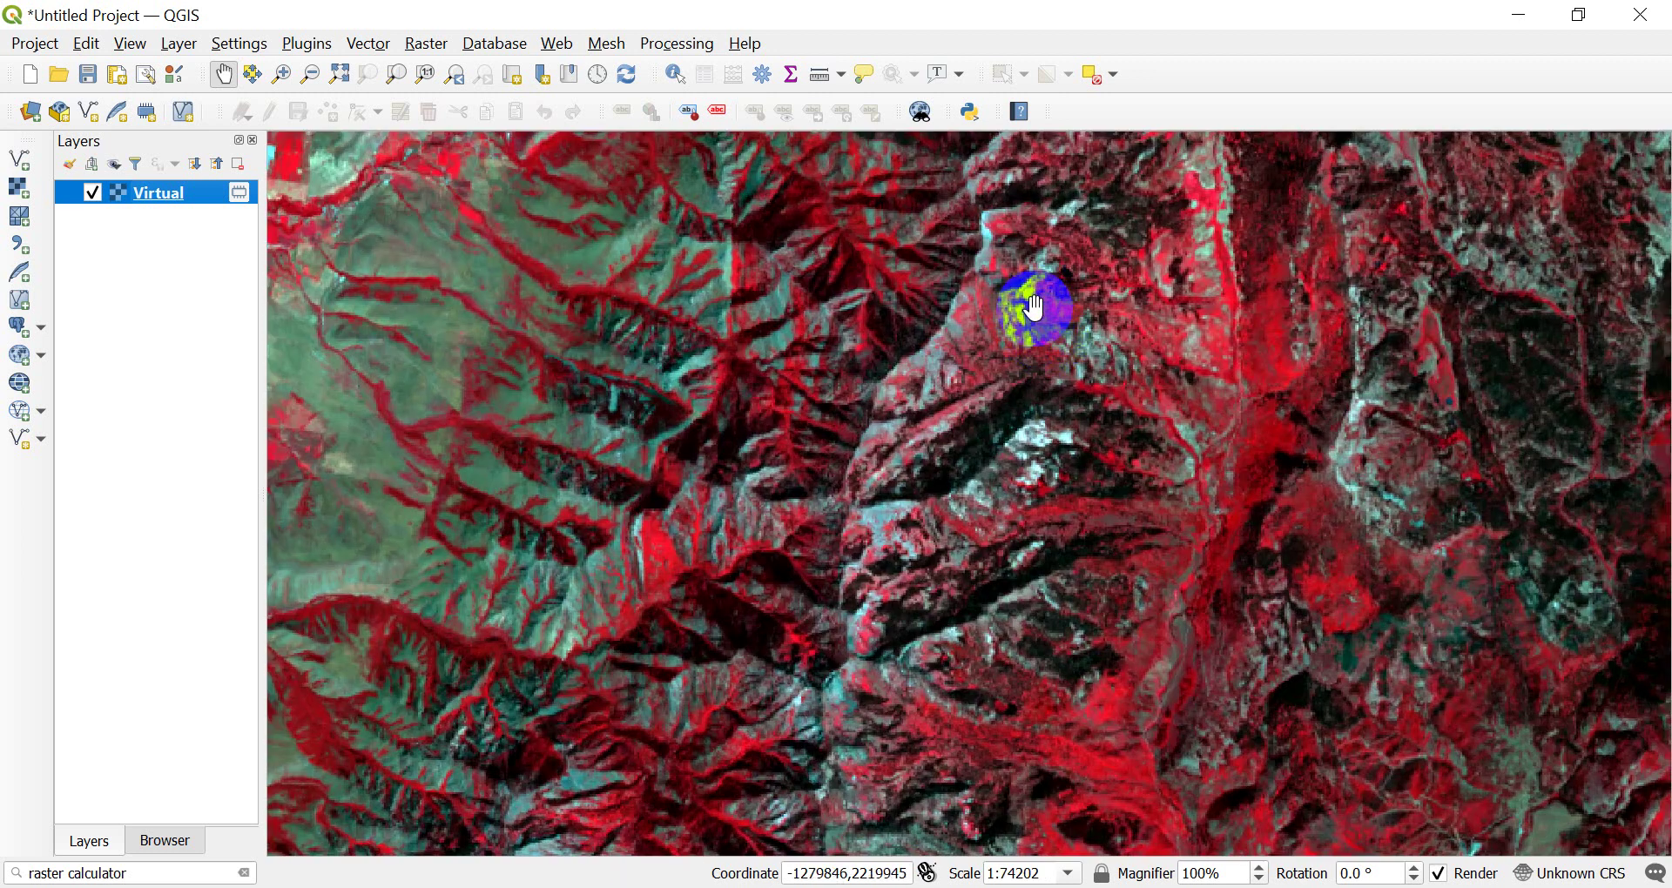
{"action": "scroll", "coordinate": [1026, 320], "scroll_direction": "down", "scroll_amount": 1}
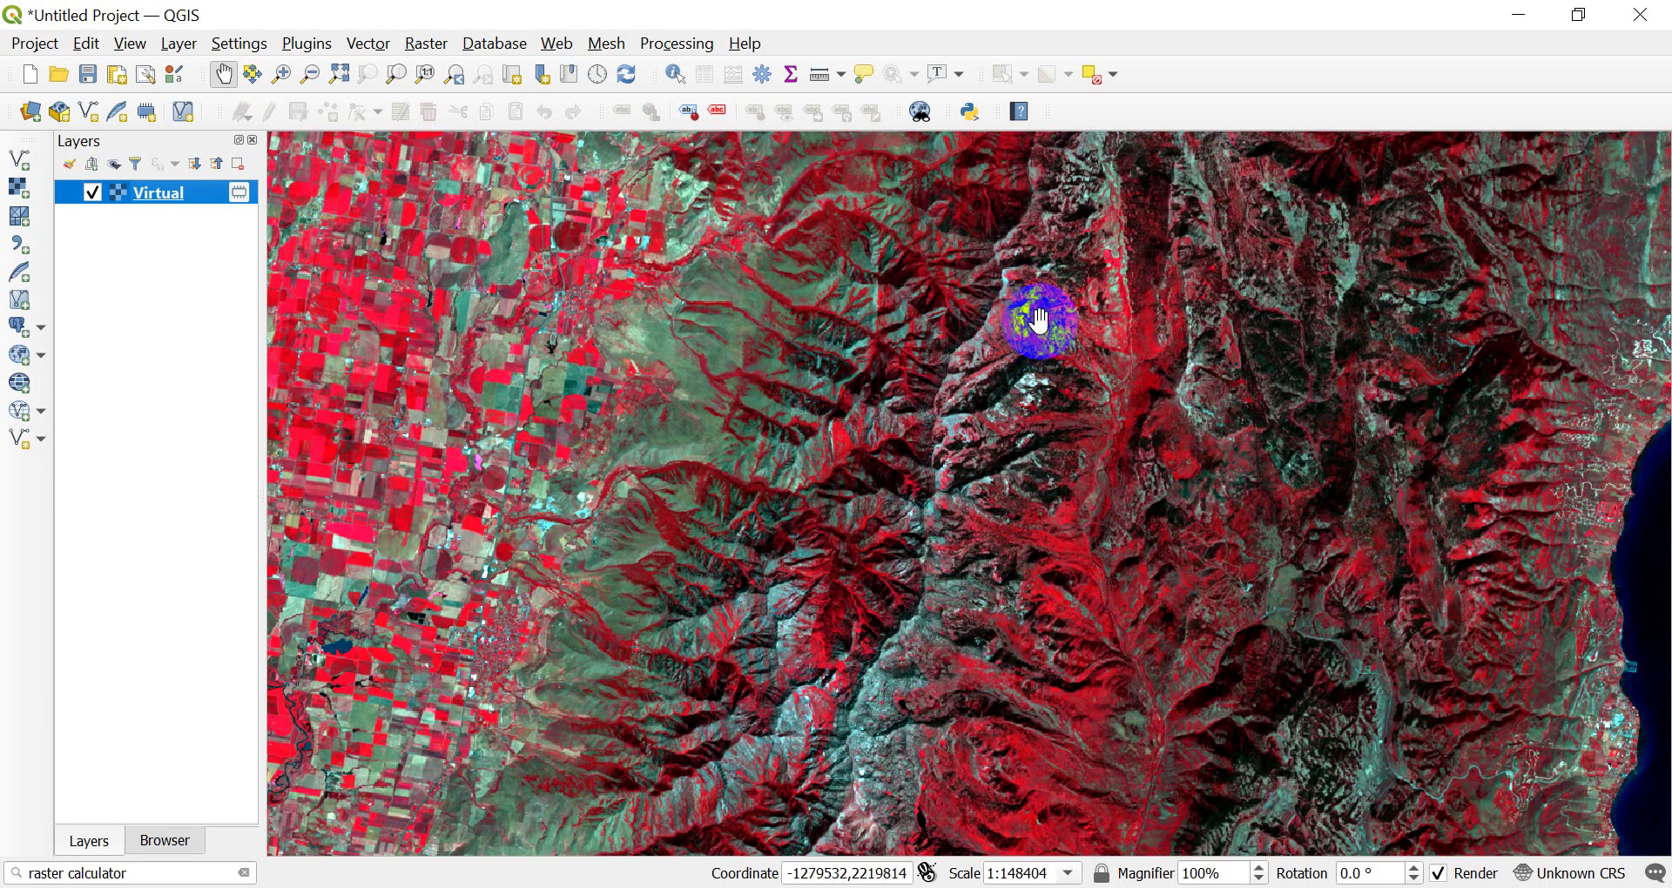
{"action": "scroll", "coordinate": [1037, 332], "scroll_direction": "down", "scroll_amount": 1}
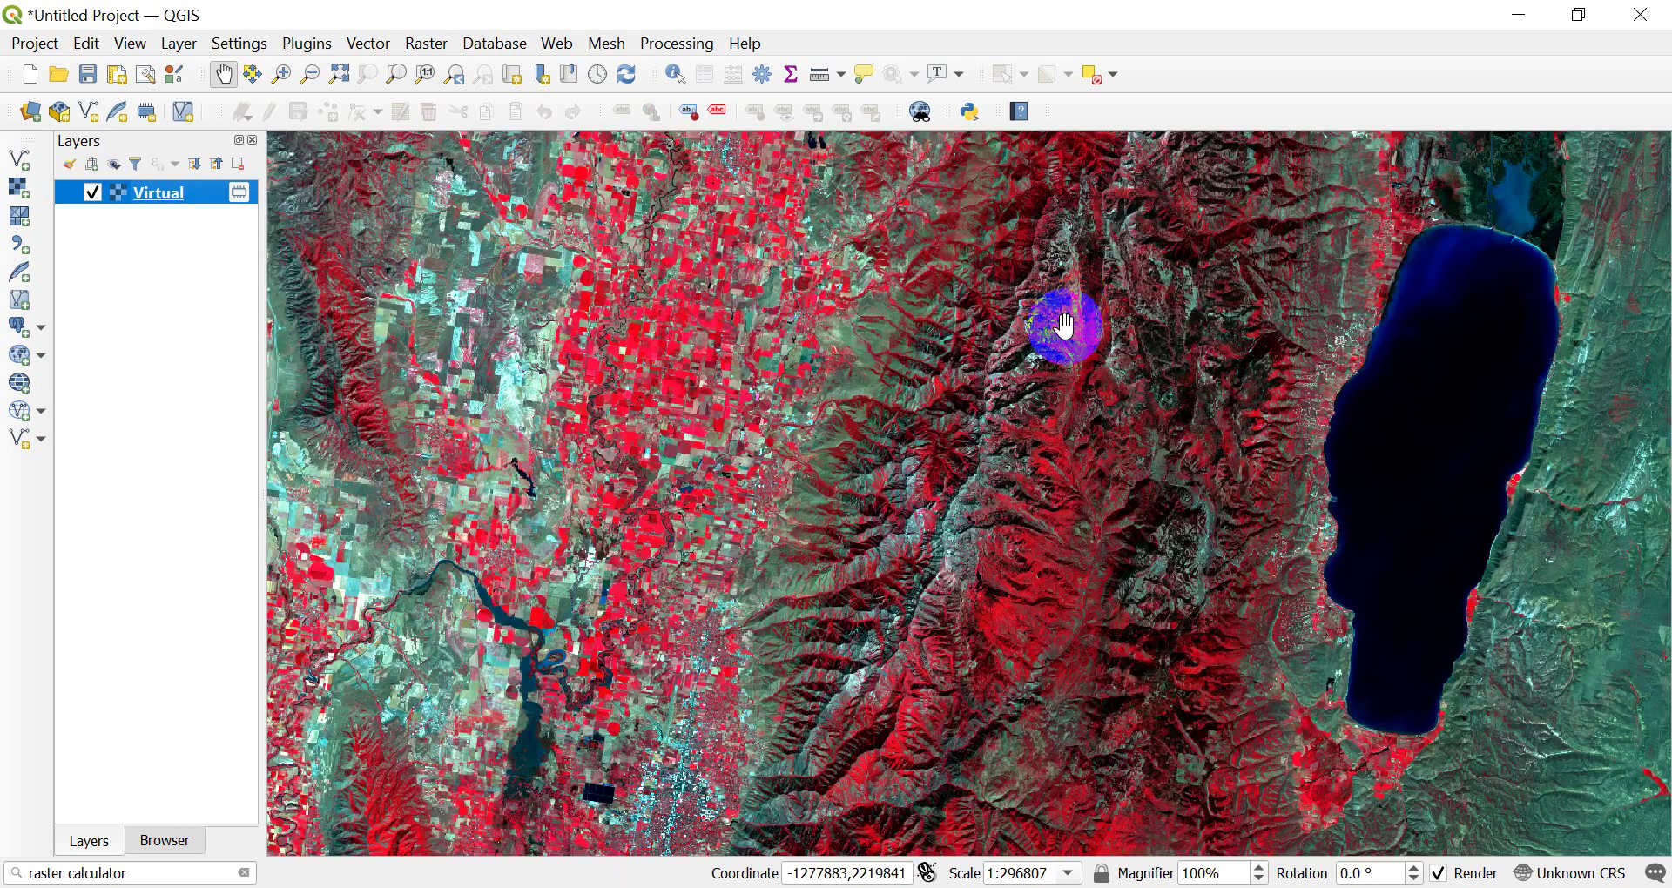
{"action": "left_click_drag", "start_coordinate": [1063, 325], "coordinate": [1044, 347]}
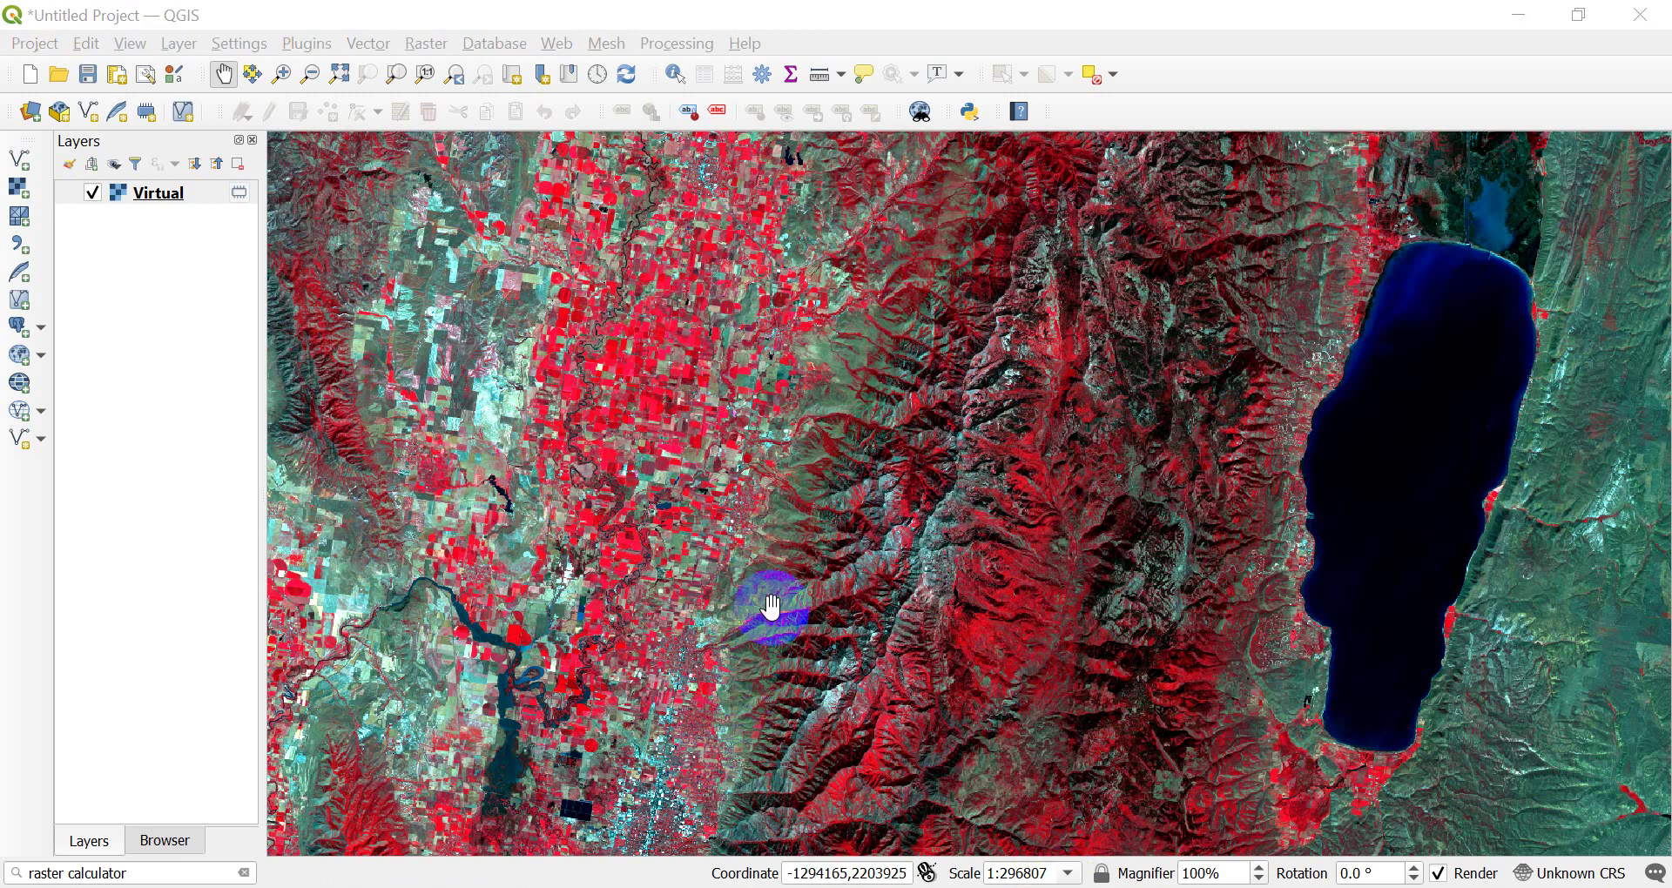
- In the Virtual layer's Symbology, assign Band 7 to red, Band 5 to green and Band 3 to blue
{"action": "left_click", "coordinate": [261, 344]}
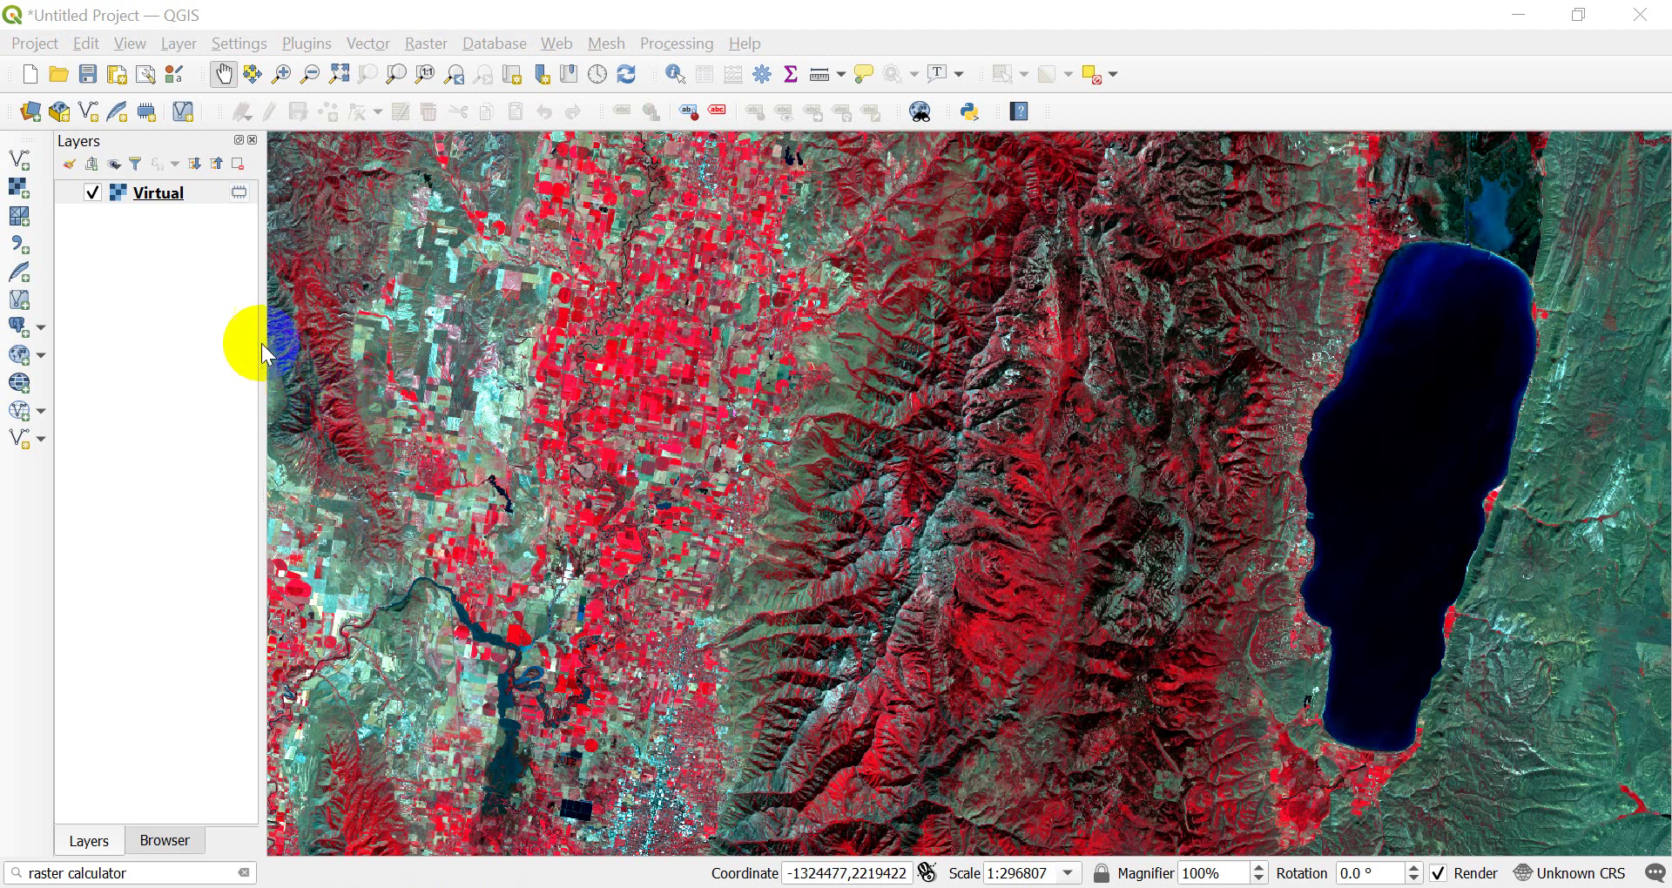
{"action": "left_click", "coordinate": [156, 193]}
{"action": "double_click", "coordinate": [156, 192]}
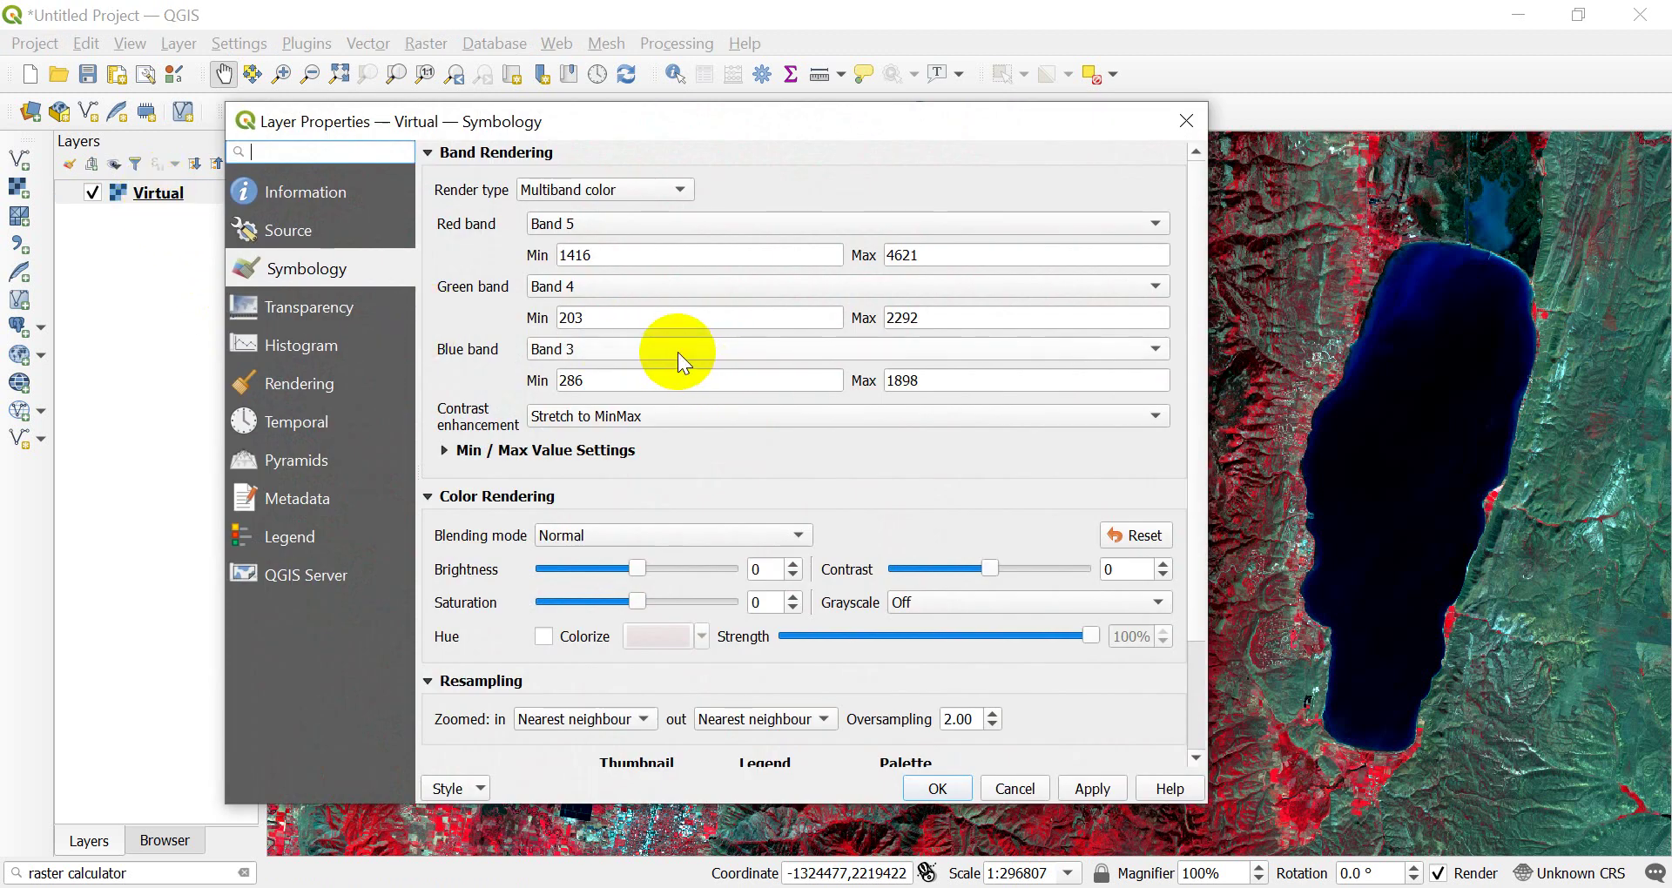
{"action": "left_click", "coordinate": [600, 225]}
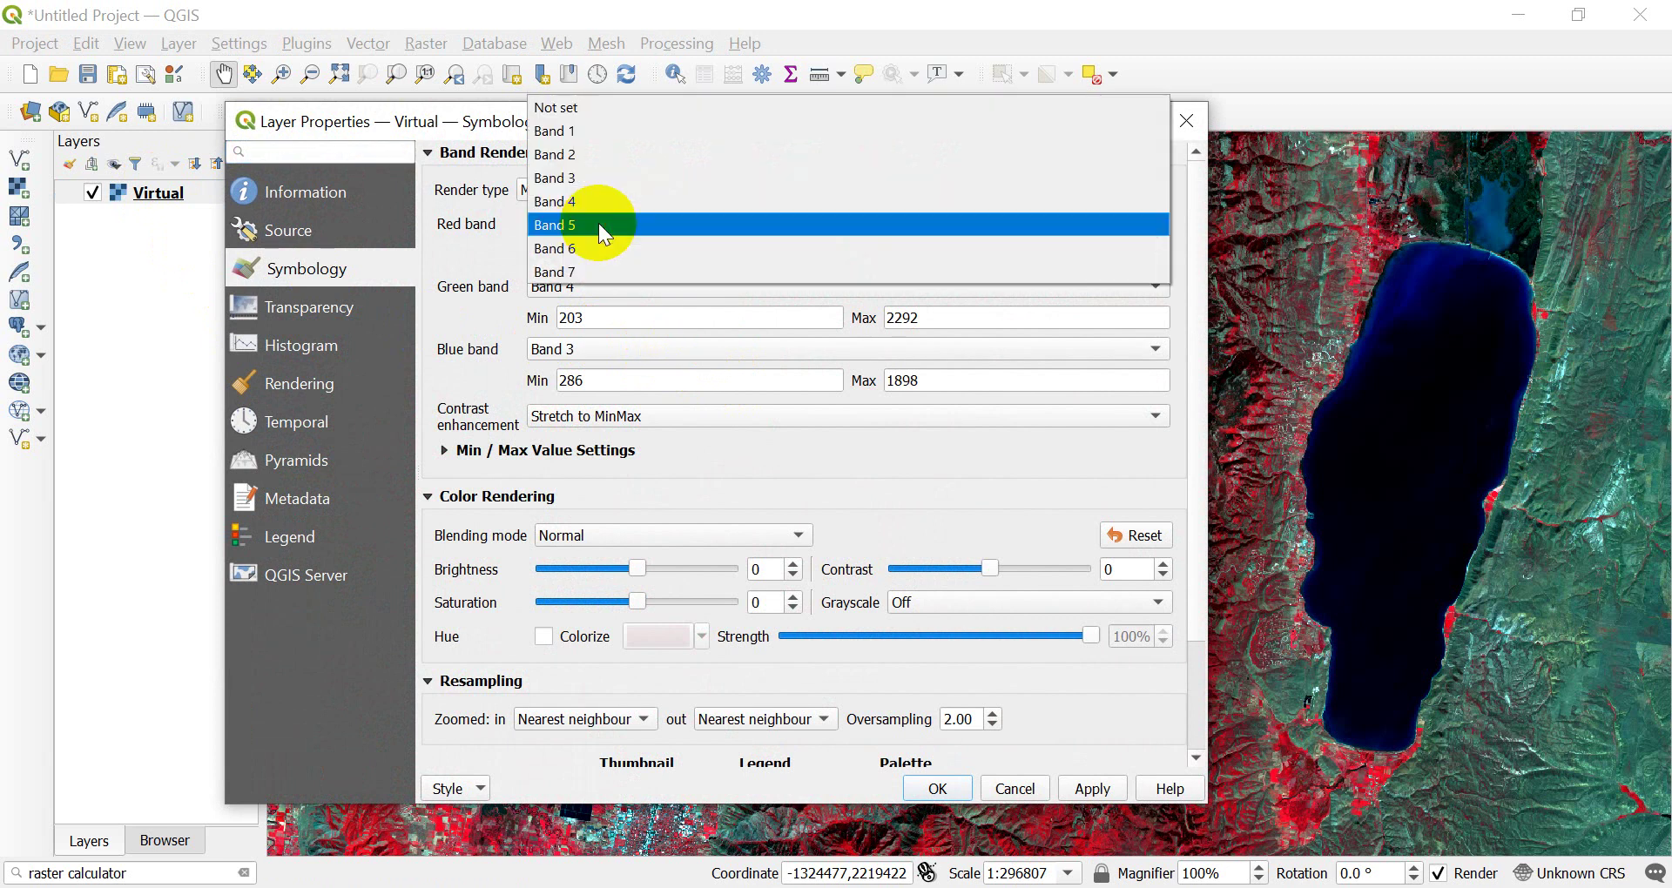
{"action": "left_click", "coordinate": [589, 270]}
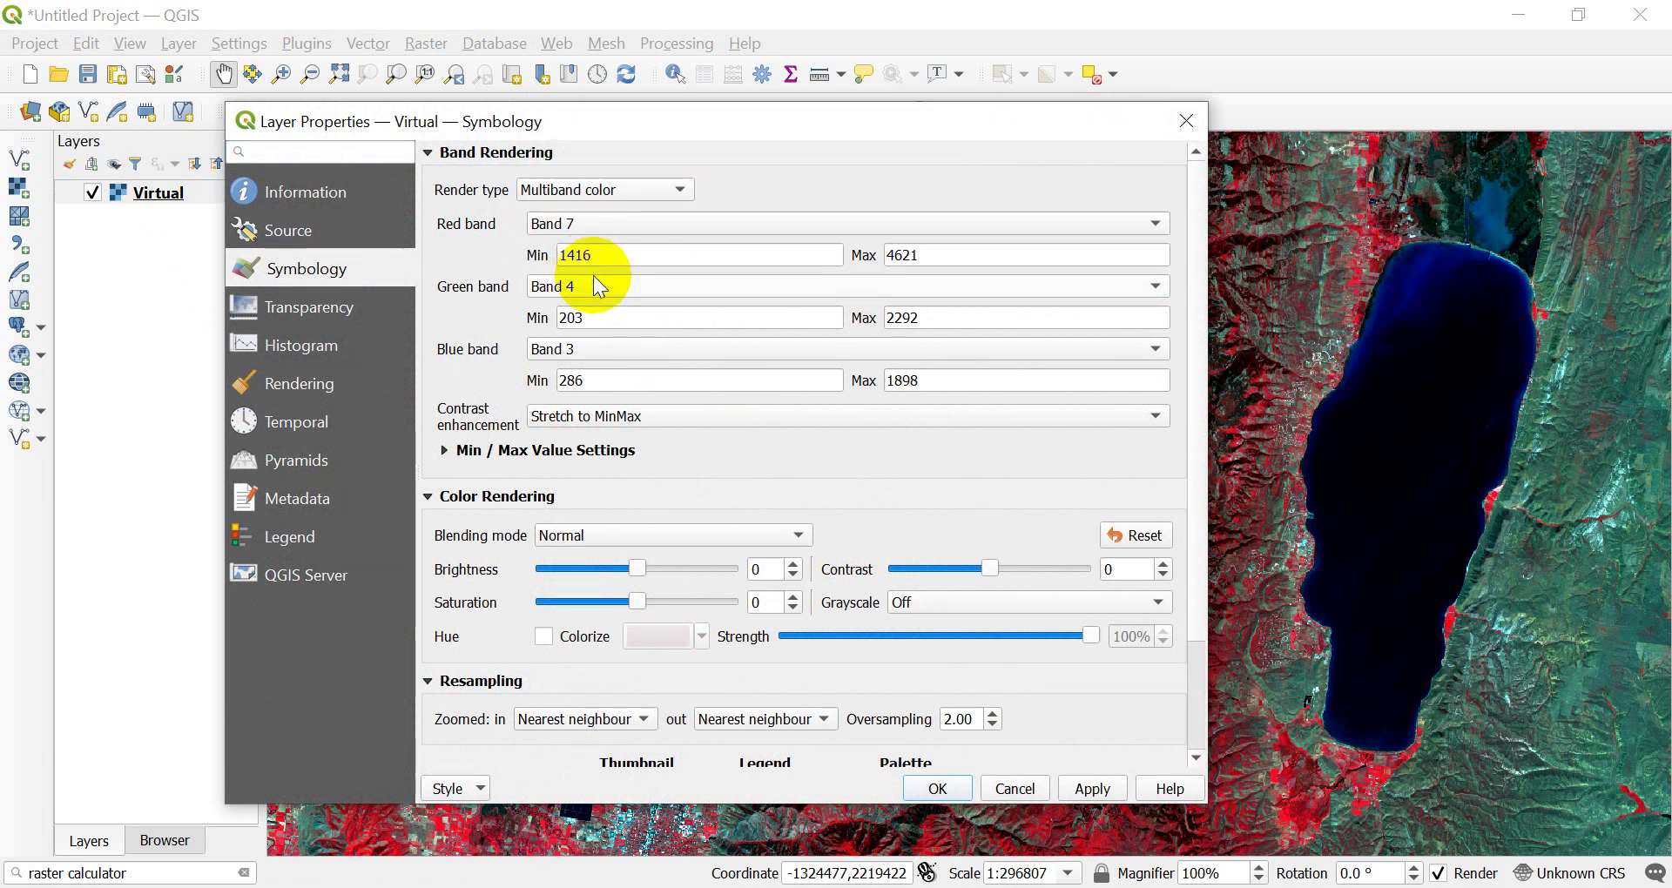
{"action": "left_click", "coordinate": [593, 284]}
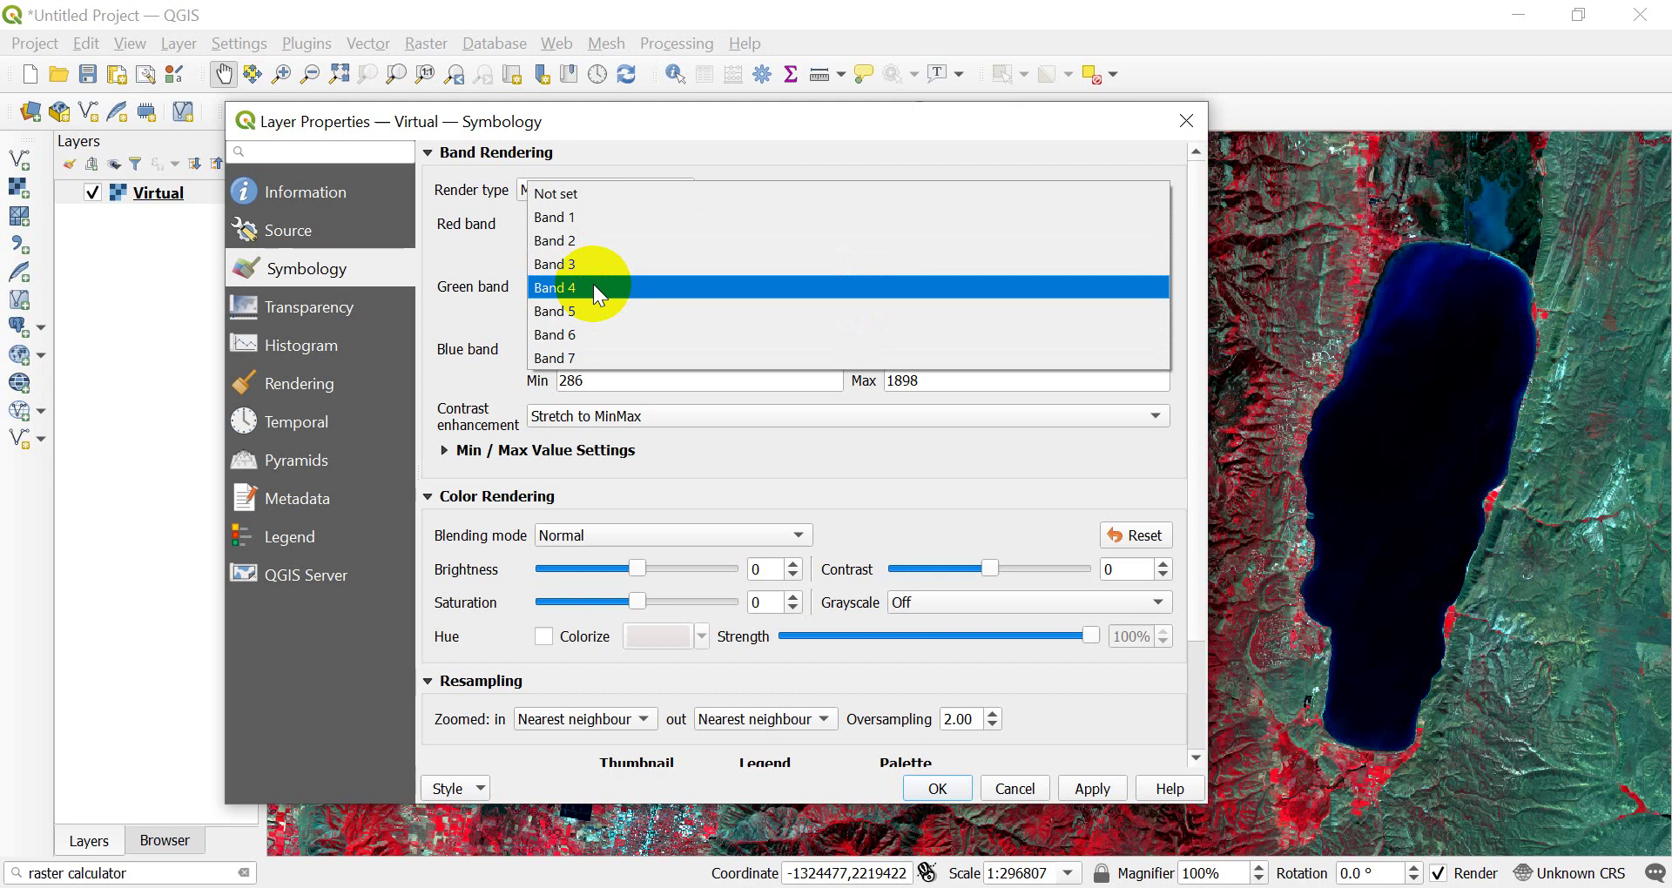
{"action": "left_click", "coordinate": [573, 312]}
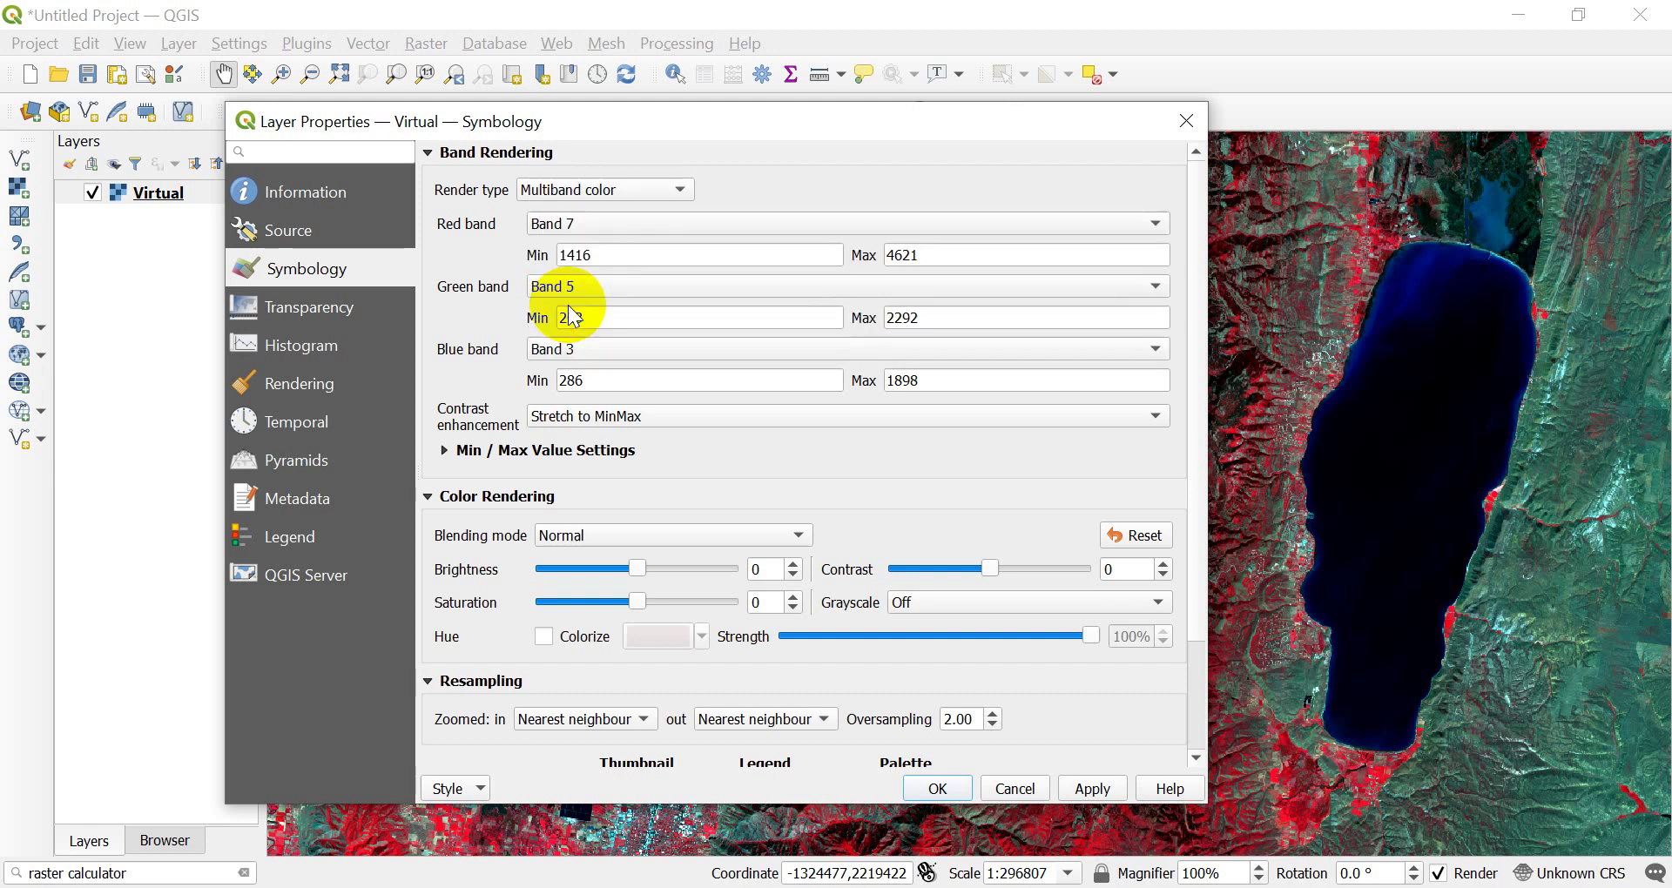
{"action": "left_click", "coordinate": [591, 350]}
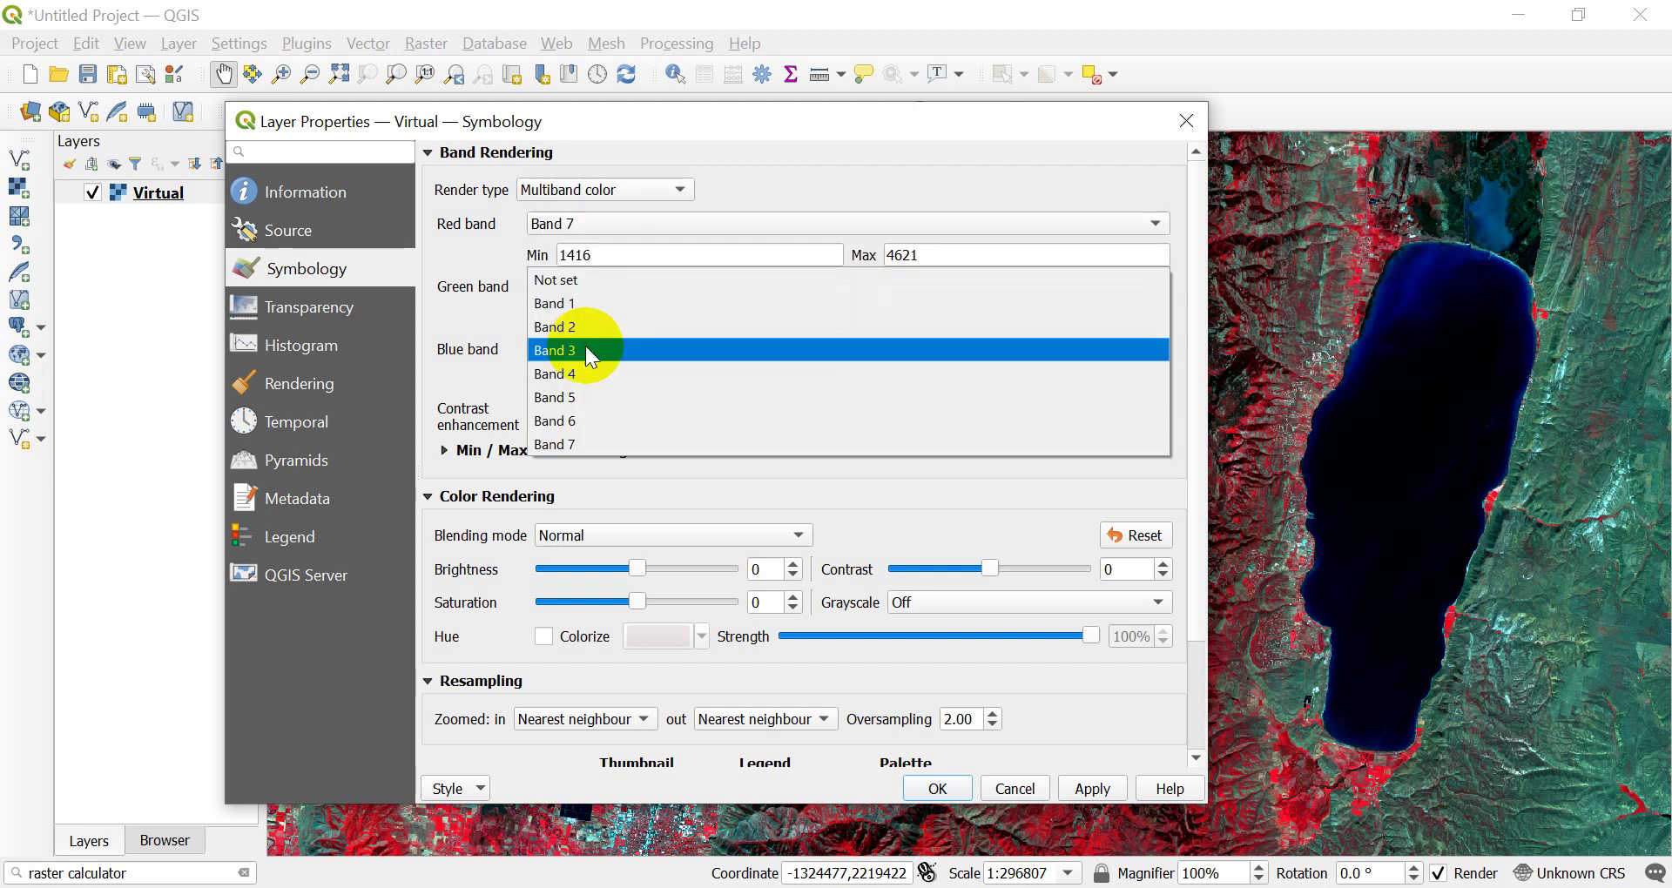
{"action": "left_click", "coordinate": [579, 350]}
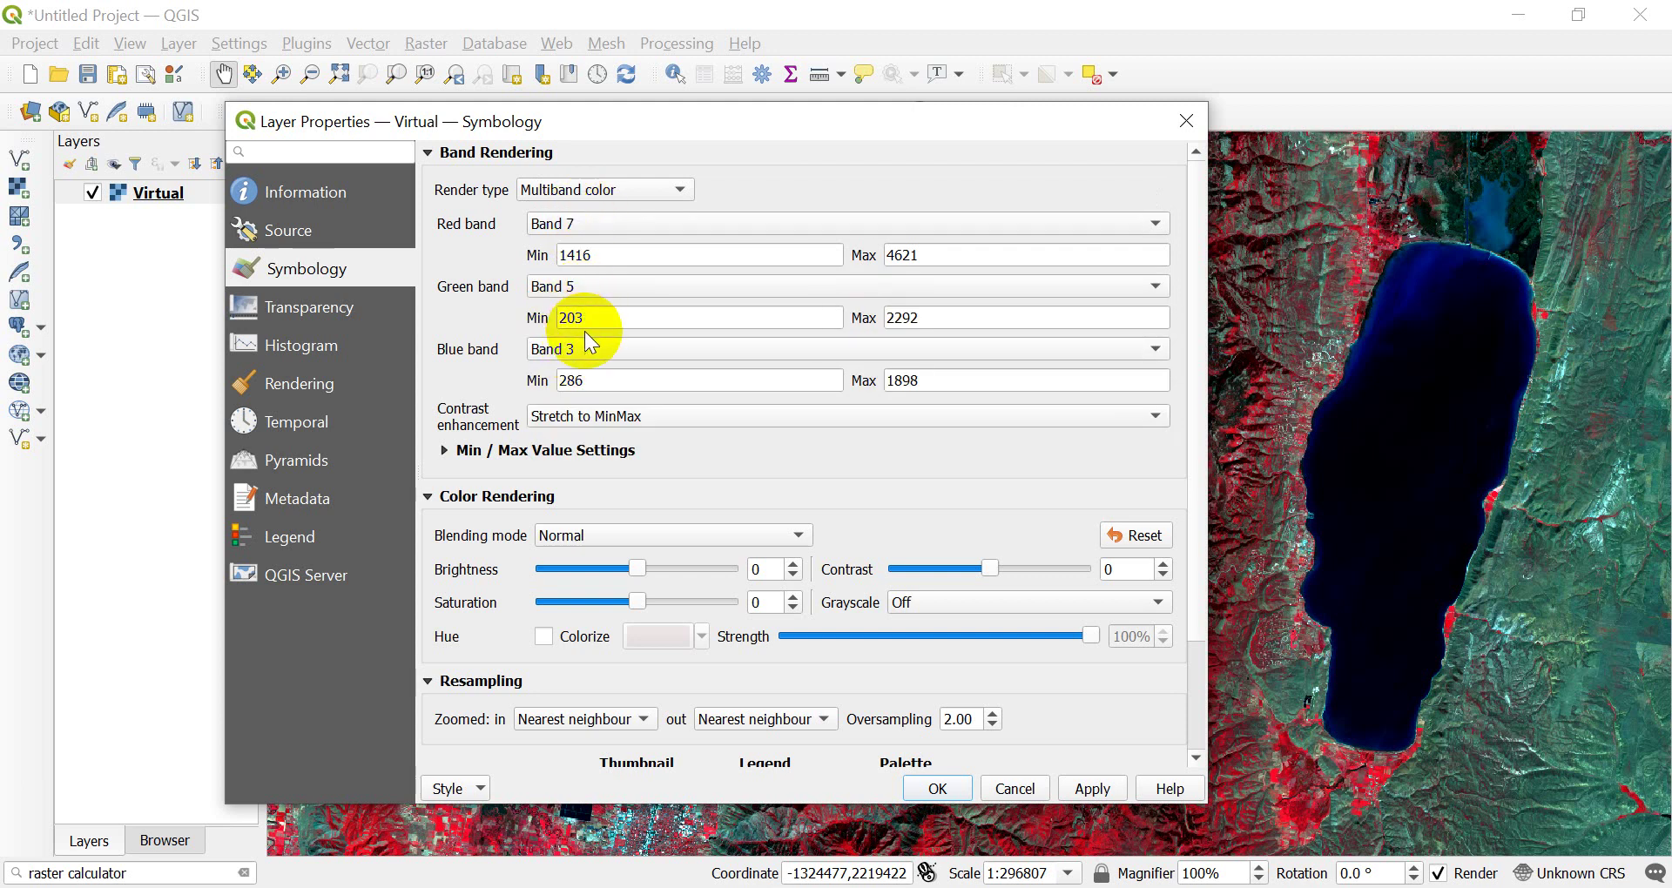
- Apply the 7-5-3 composite, then switch the Virtual layer to bands 5-2-7 so the lake shows dark green
{"action": "left_click", "coordinate": [944, 787]}
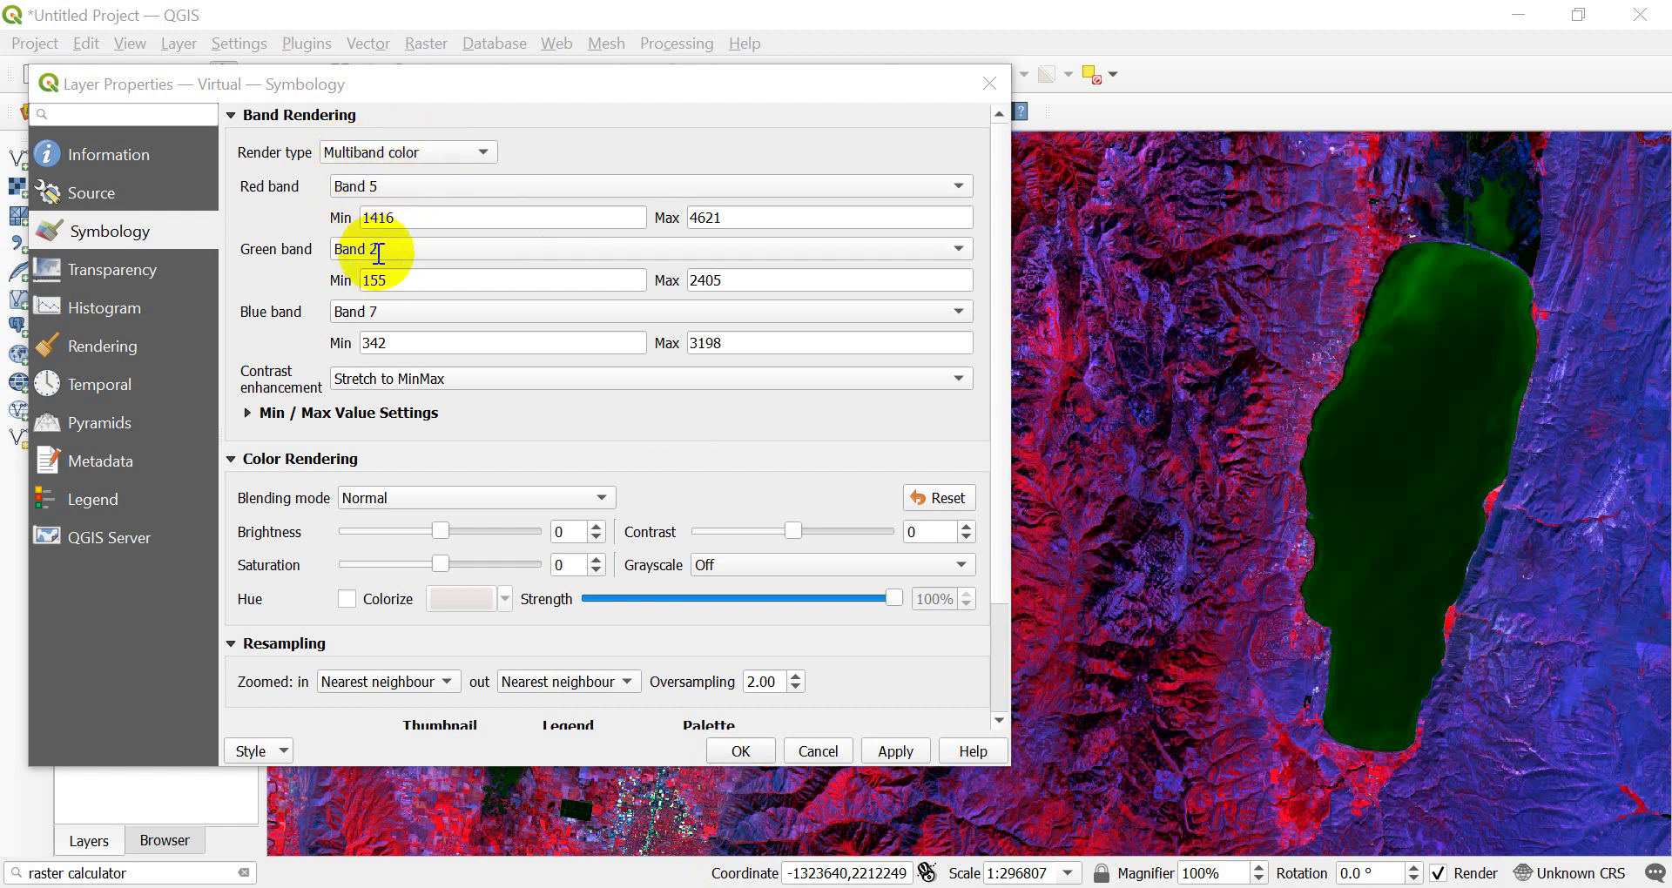
{"action": "left_click", "coordinate": [754, 755]}
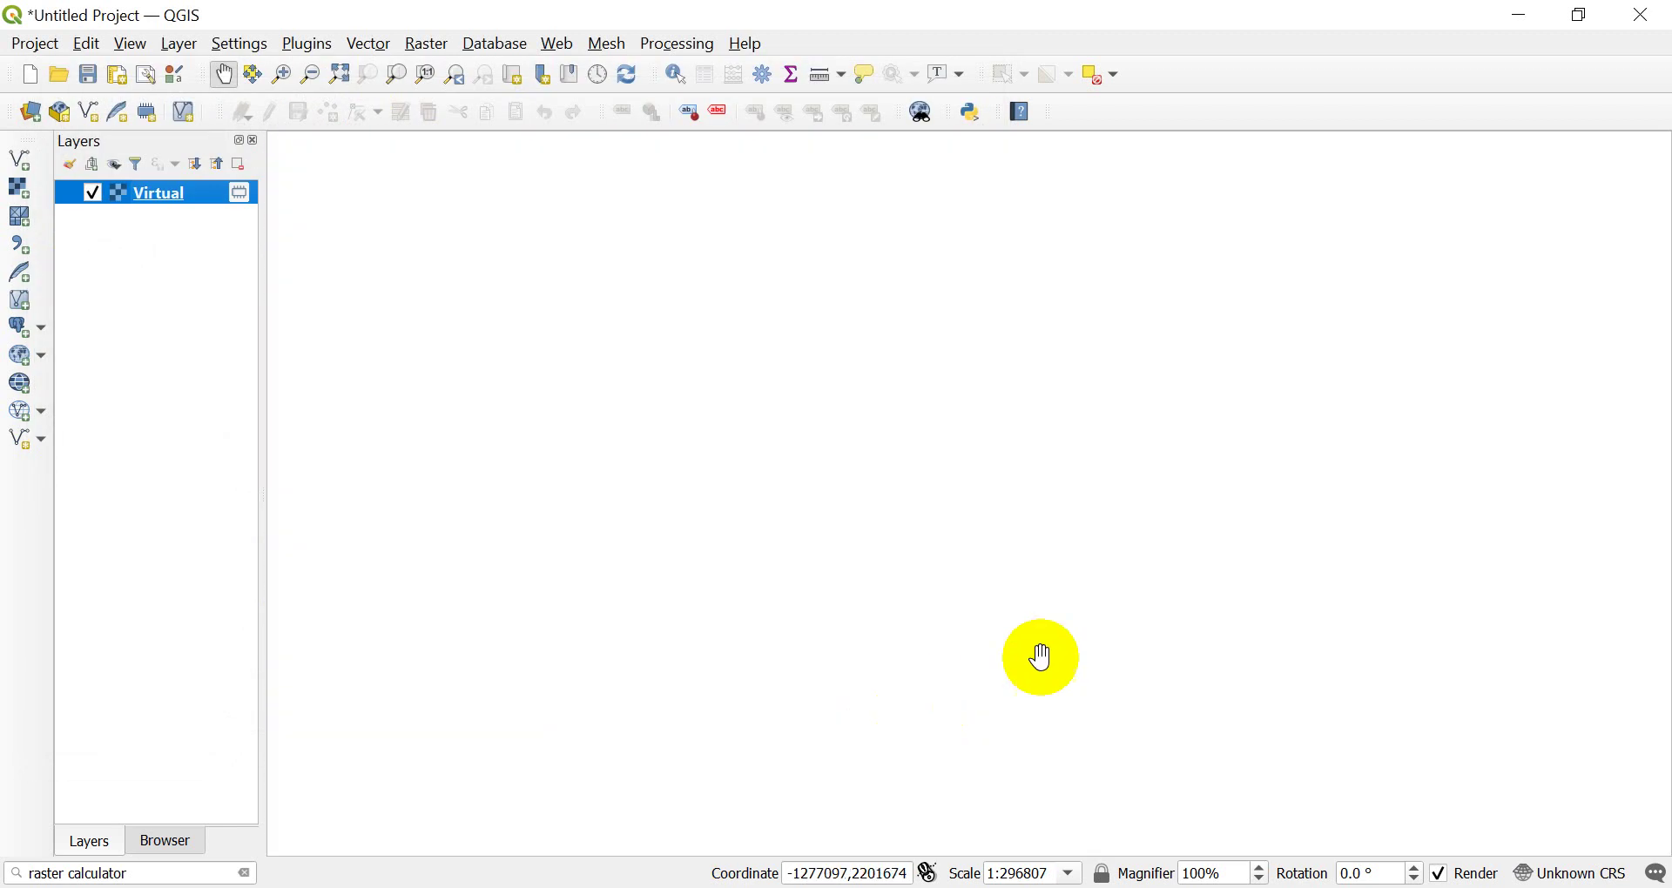
{"action": "left_click_drag", "start_coordinate": [1179, 560], "coordinate": [1476, 373]}
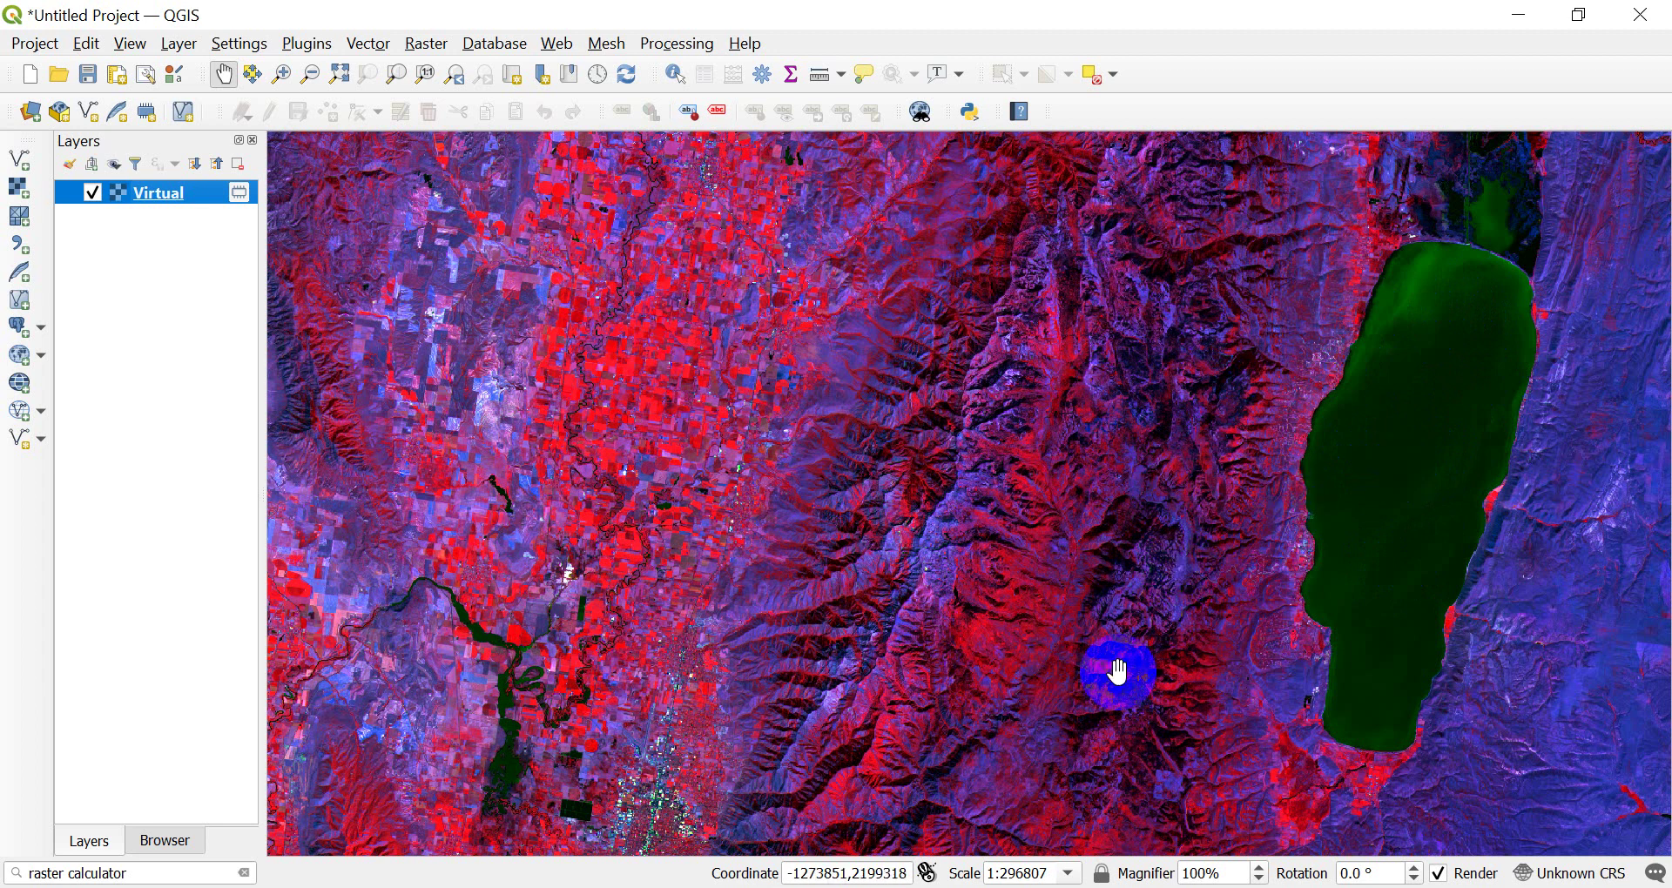
- Reassign the Virtual layer's red, green and blue channels to Bands 7, 5 and 3, and apply
{"action": "double_click", "coordinate": [159, 190]}
{"action": "left_click", "coordinate": [423, 191]}
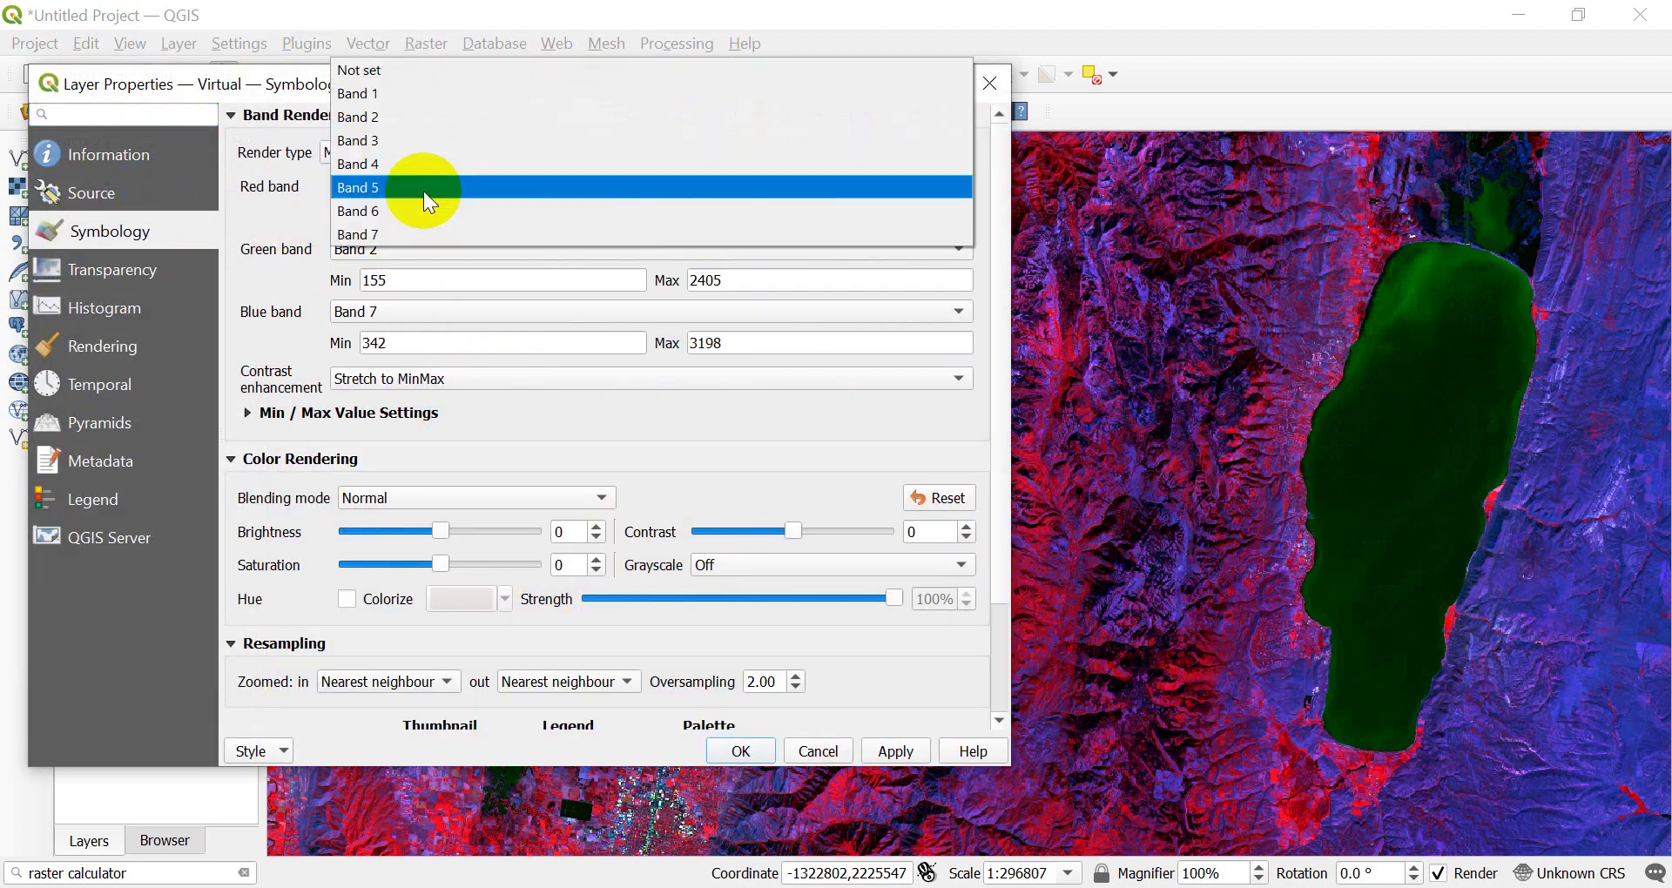
{"action": "left_click", "coordinate": [409, 228]}
{"action": "left_click", "coordinate": [410, 244]}
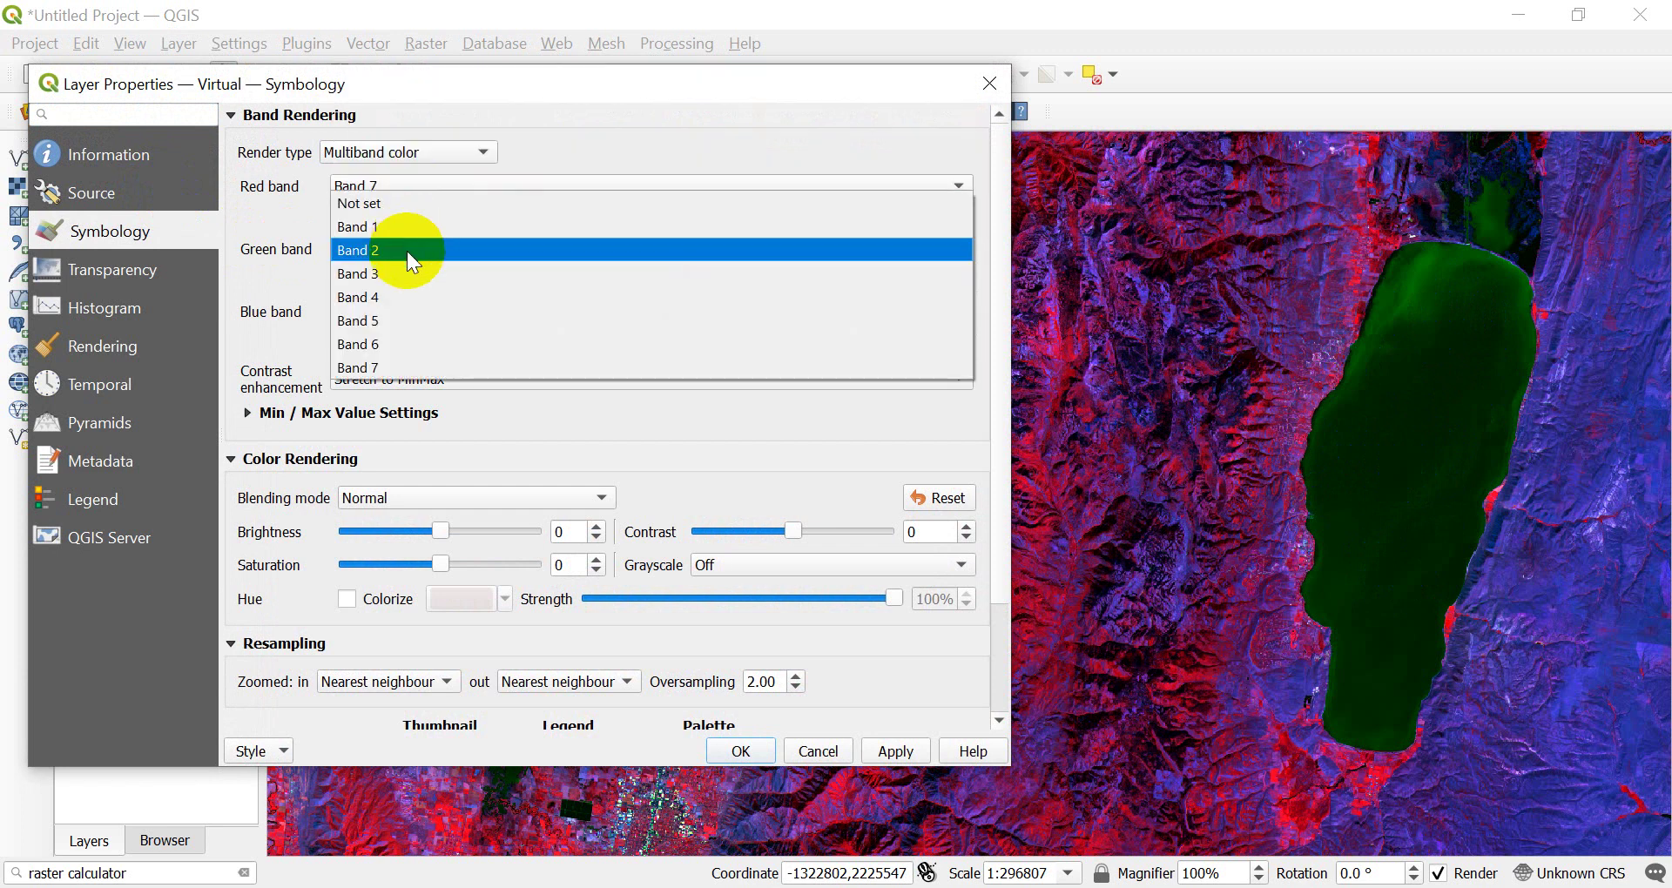
{"action": "left_click", "coordinate": [403, 319]}
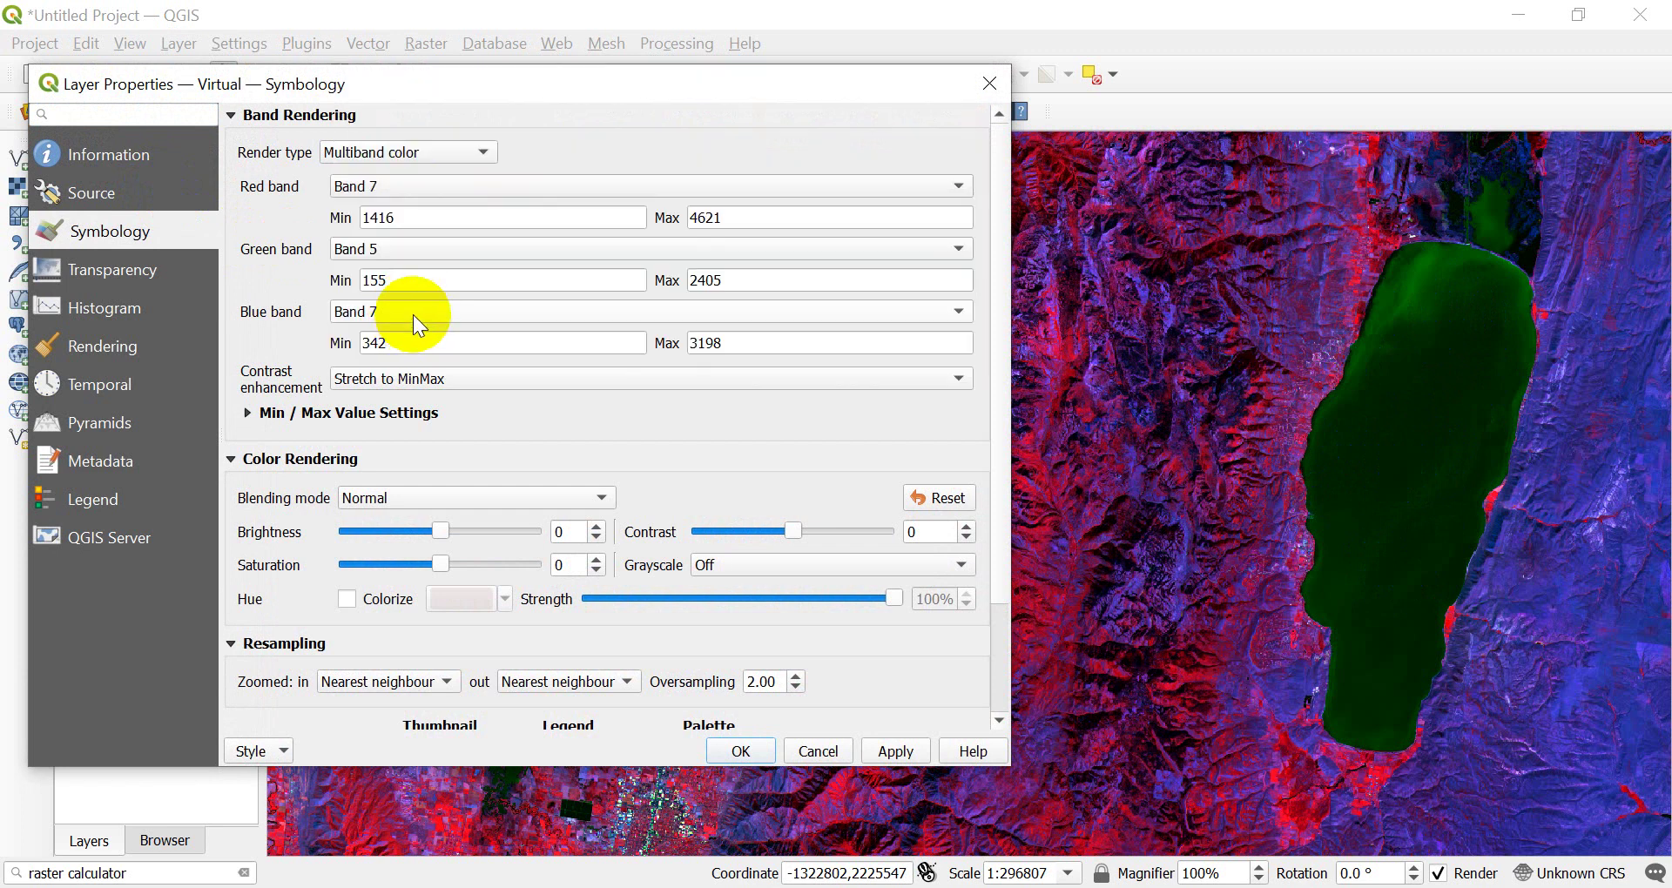
{"action": "left_click", "coordinate": [412, 312]}
{"action": "left_click", "coordinate": [373, 220]}
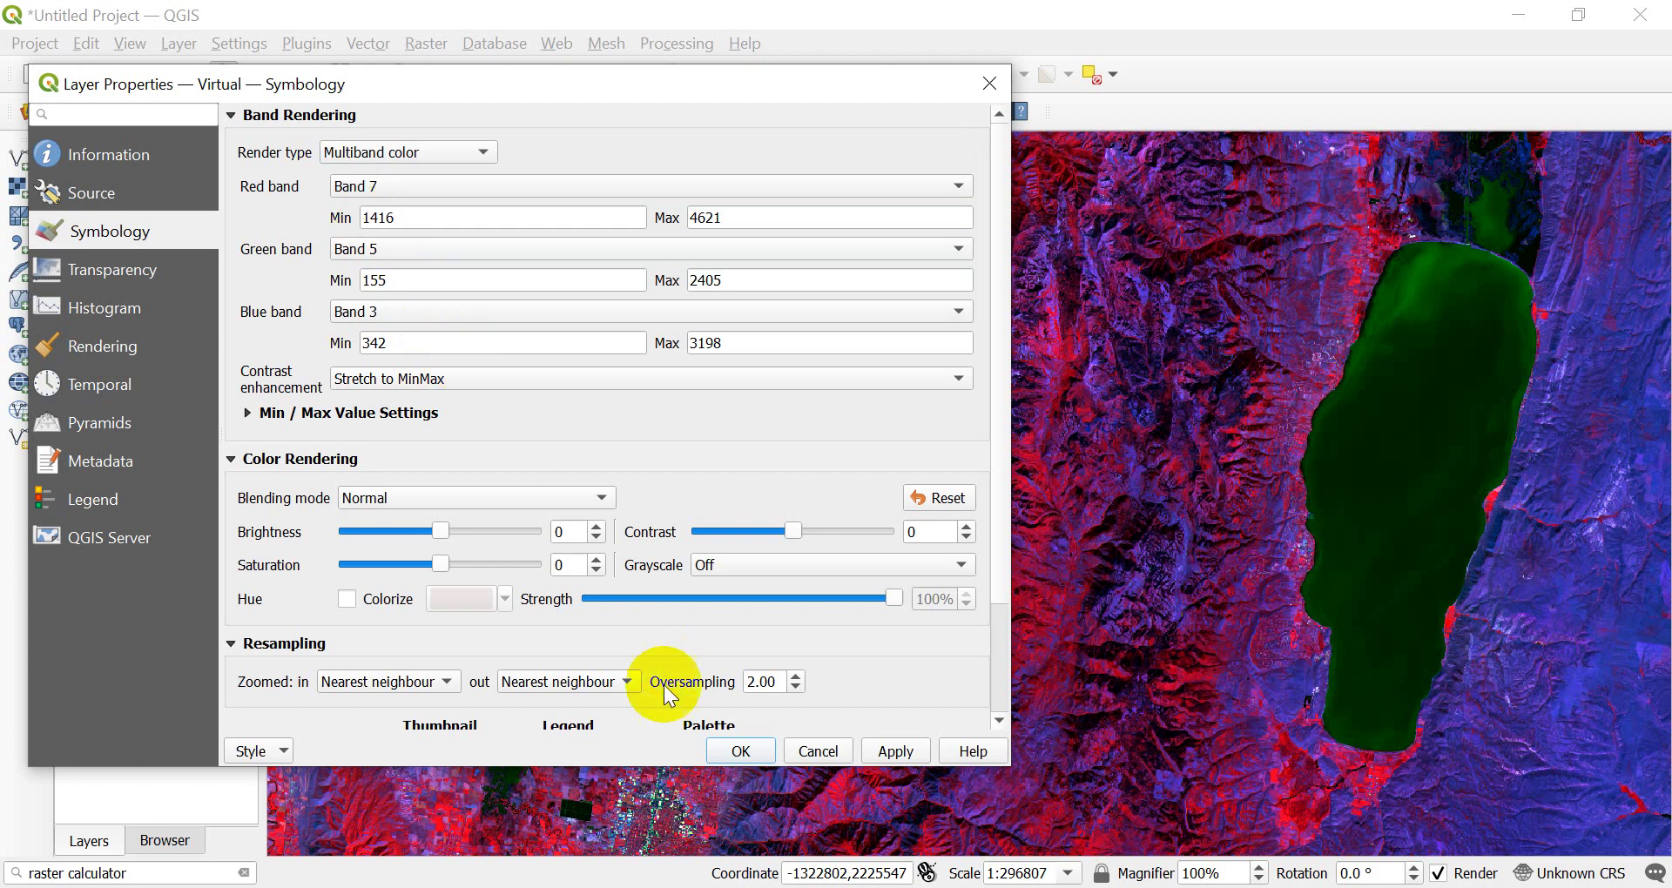
{"action": "left_click", "coordinate": [738, 749]}
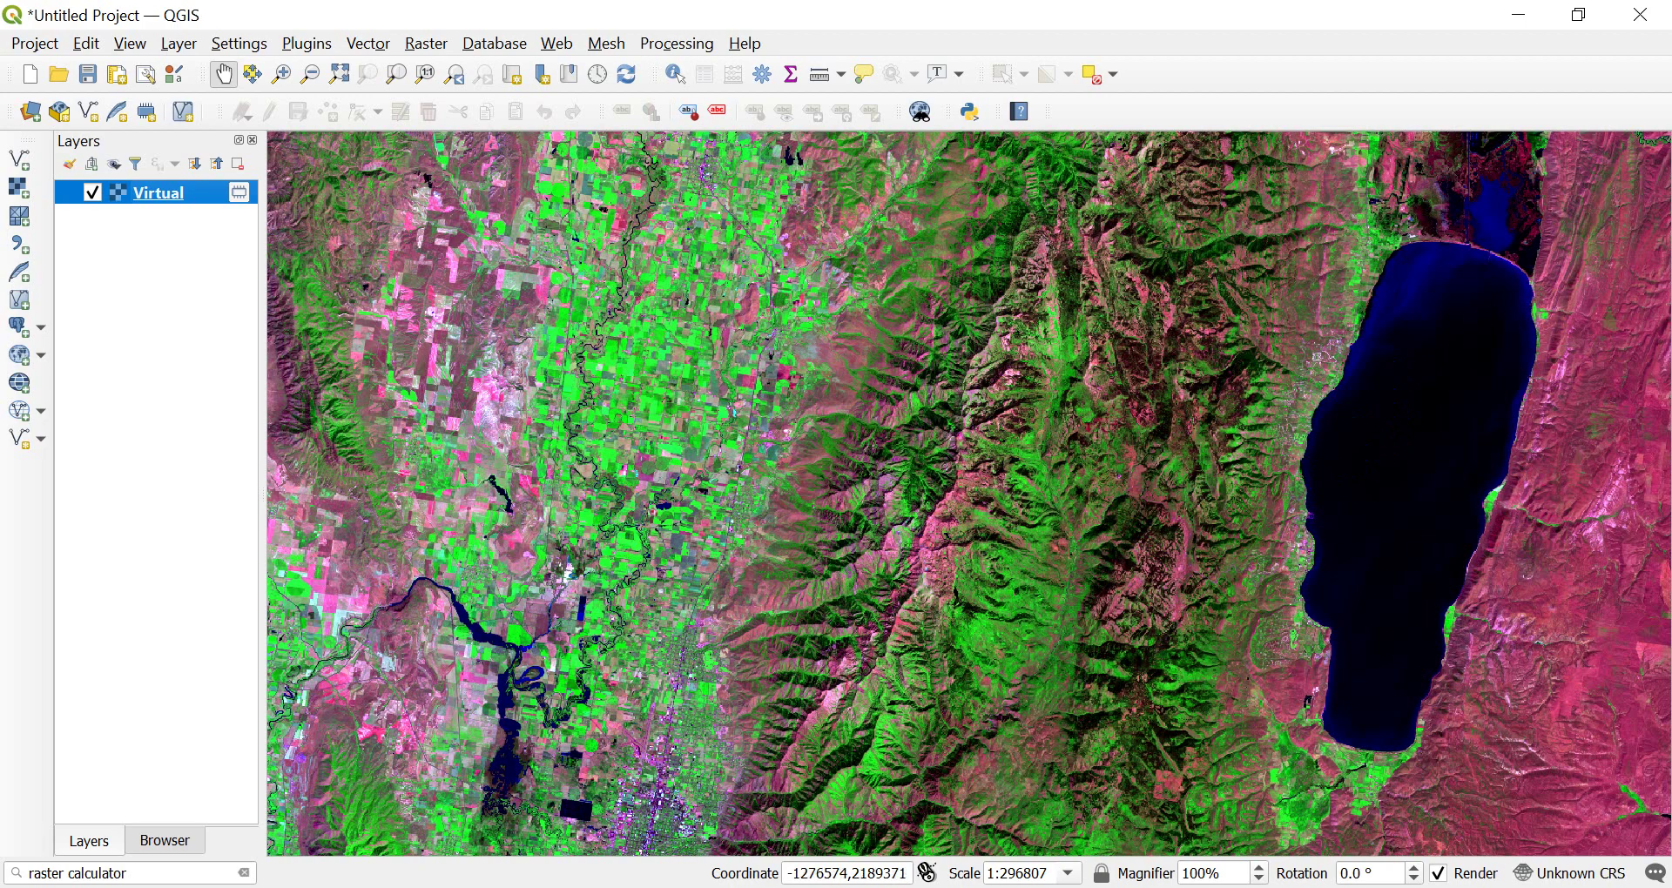
{"action": "left_click", "coordinate": [1059, 634]}
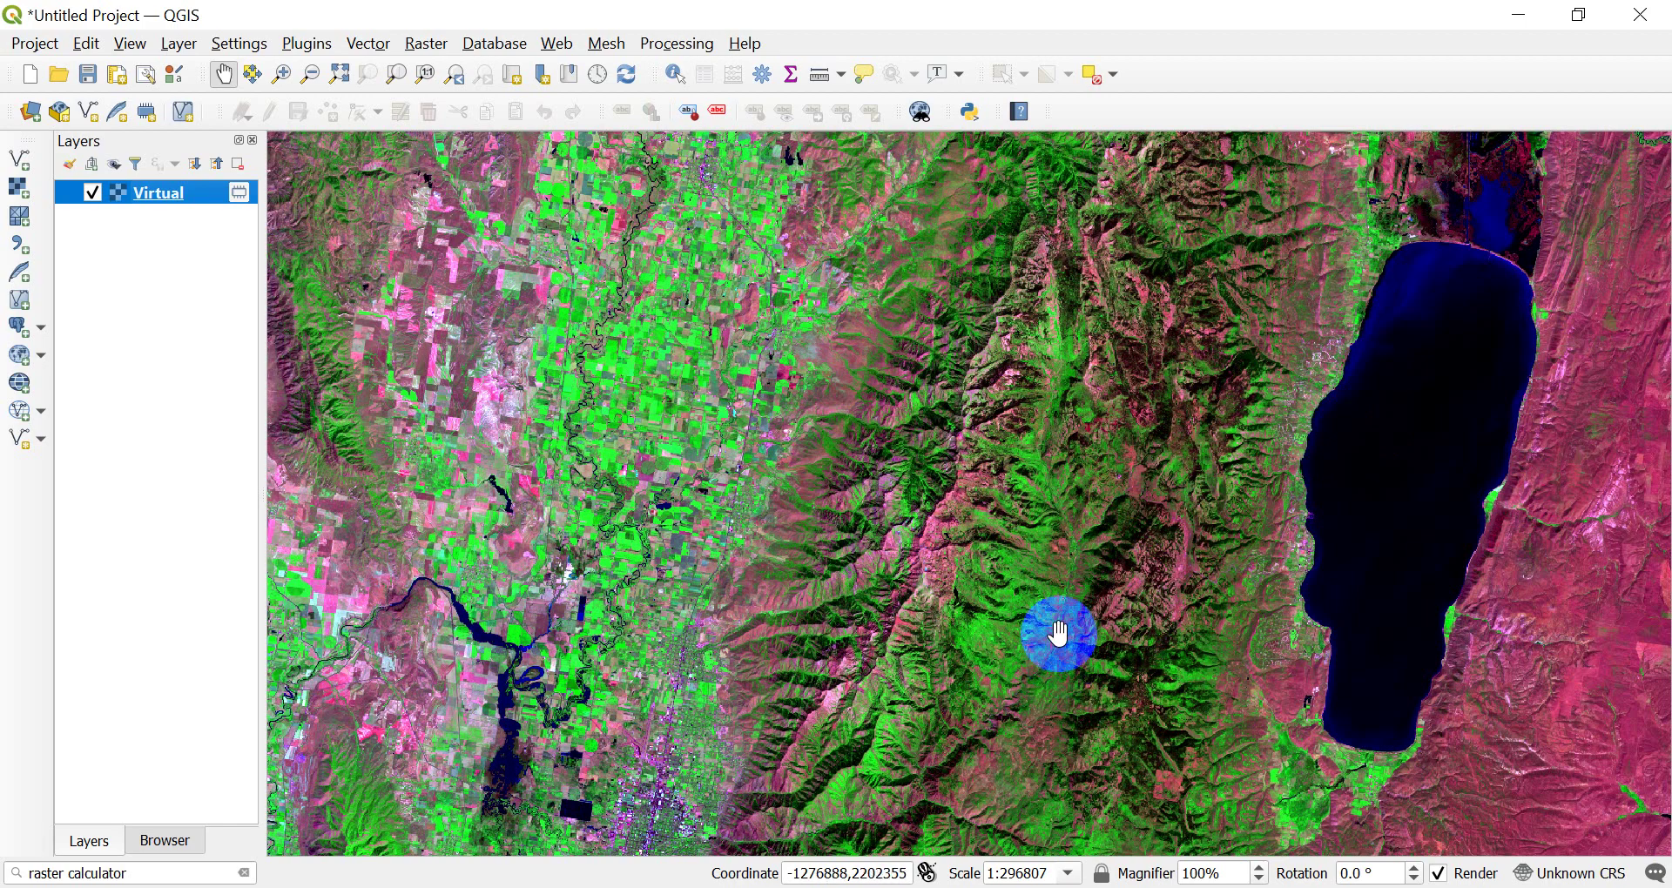